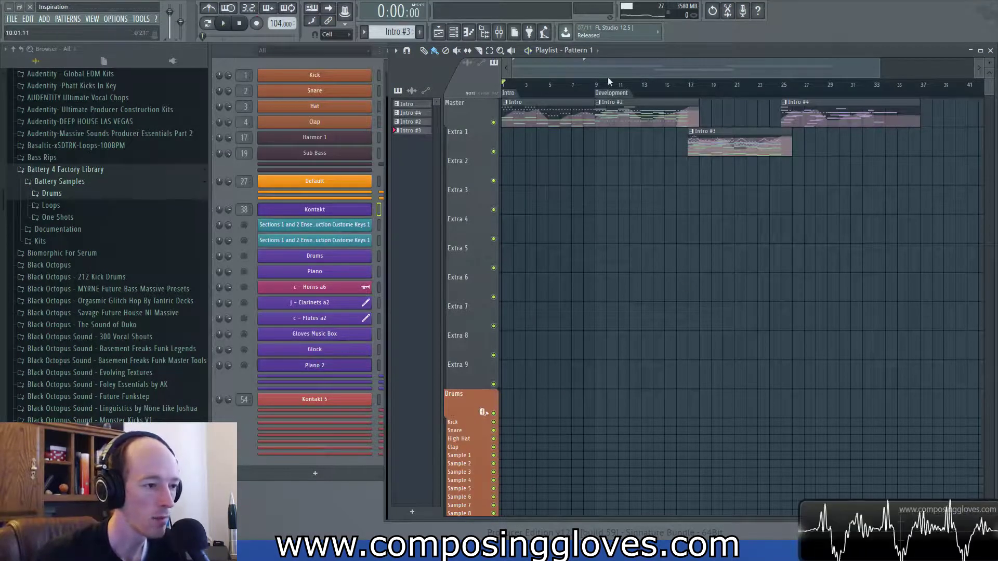
# Play the arrangement from the start and examine the Intro pattern's sustained Ensemble Production notes in the piano roll.
pyautogui.press('space')
pyautogui.press('space')
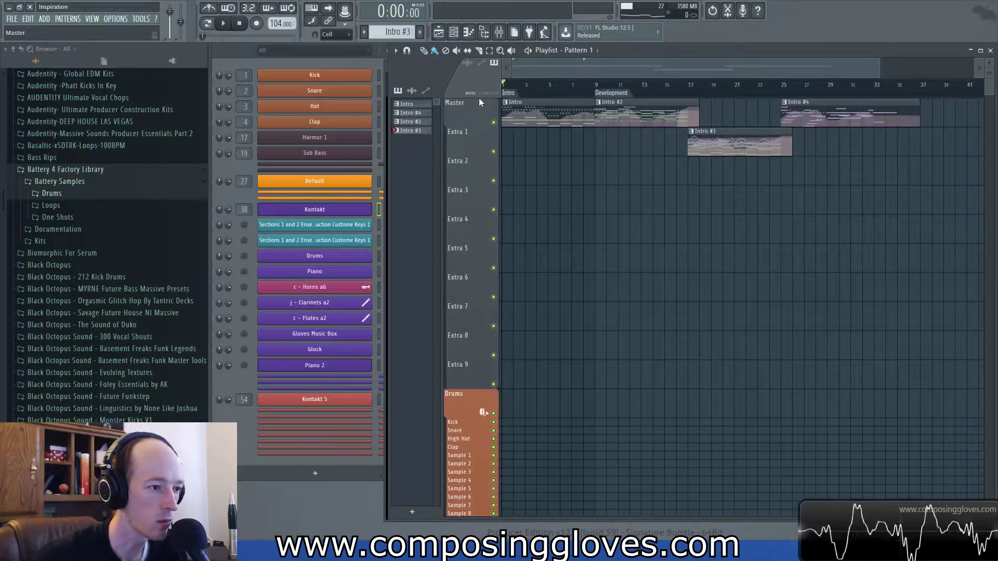
pyautogui.scroll(-2, 609, 156)
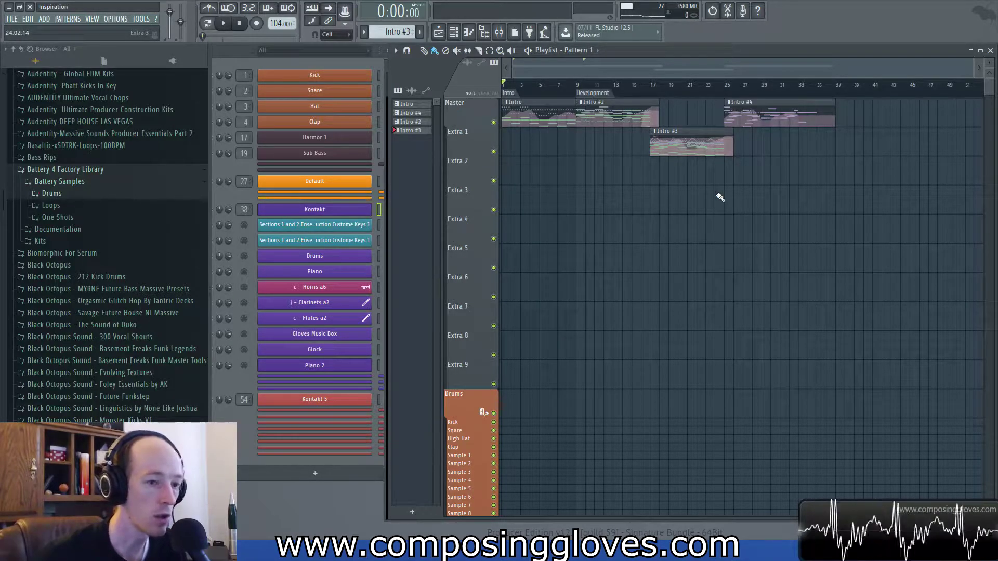
pyautogui.press('space')
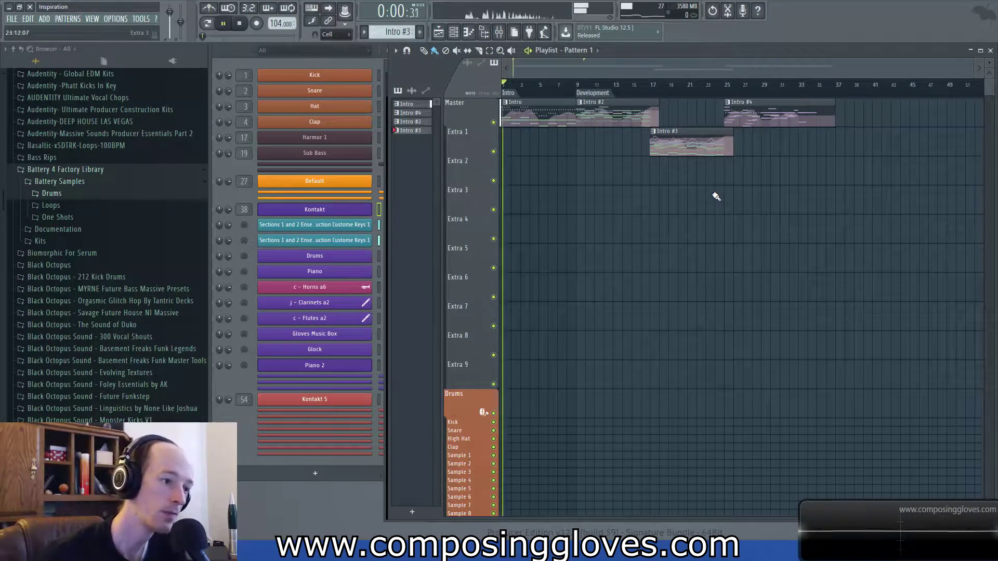
pyautogui.doubleClick(552, 118)
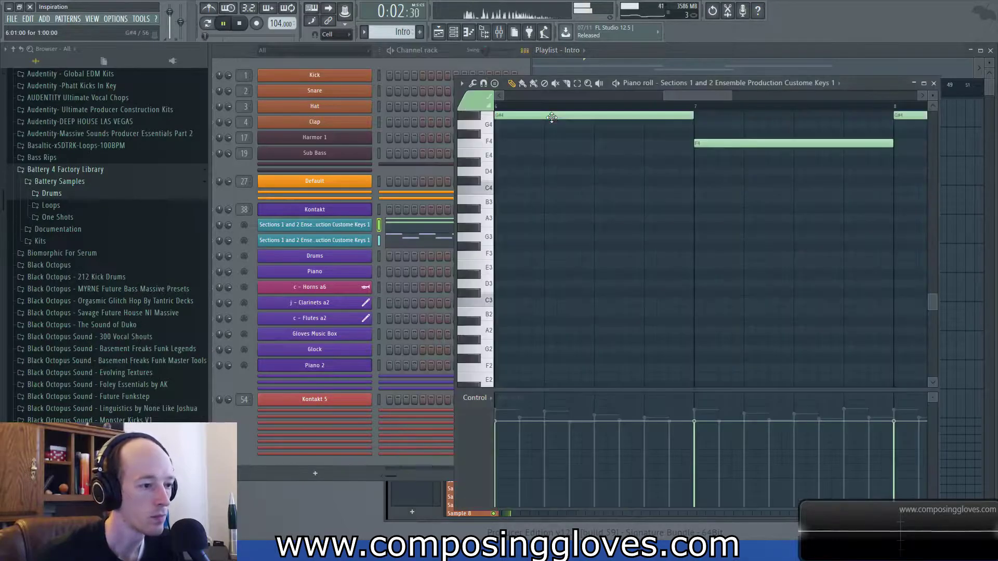
pyautogui.scroll(5, 613, 221)
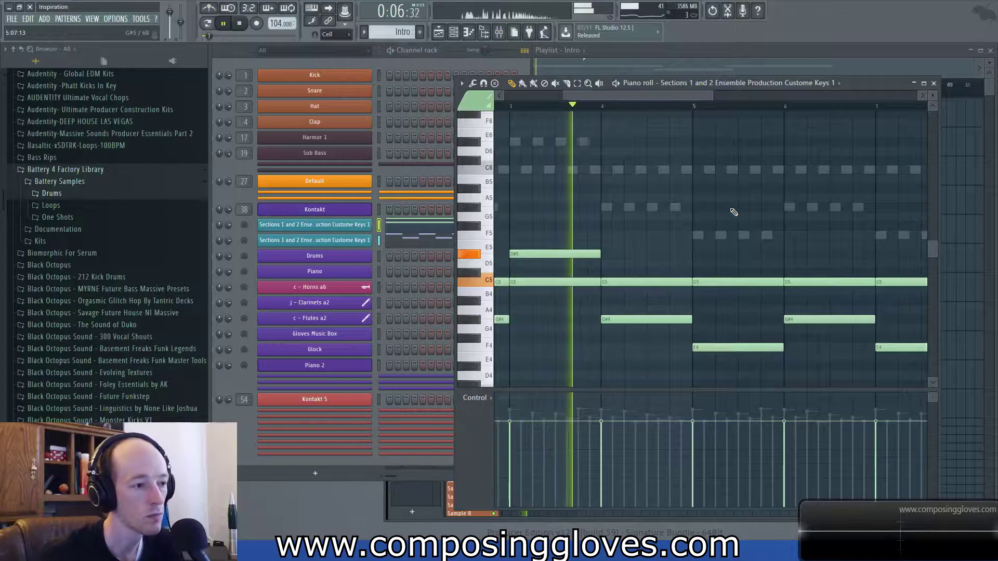
# Compare the Intro pattern's repeated short notes with its sustained chords by switching between the two Ensemble Production channels.
pyautogui.rightClick(639, 171)
pyautogui.rightClick(639, 170)
pyautogui.moveTo(667, 196); pyautogui.dragTo(582, 177)
pyautogui.scroll(-4, 665, 256)
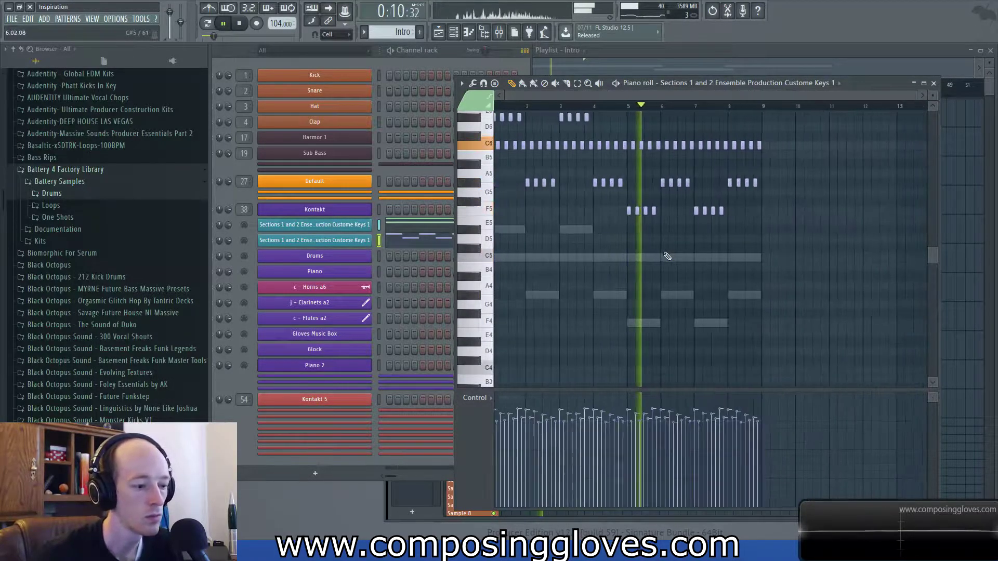
pyautogui.scroll(2, 671, 260)
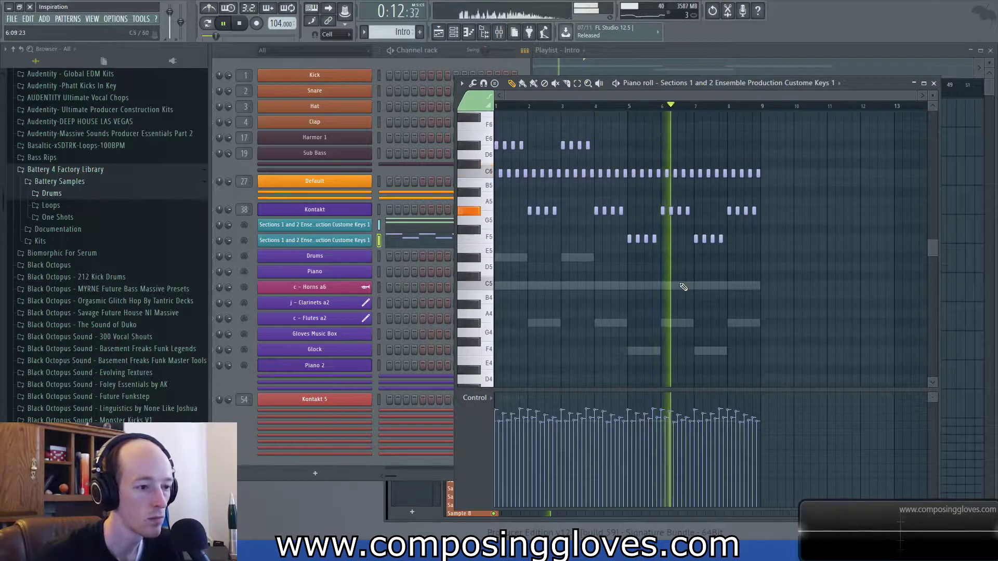
pyautogui.doubleClick(683, 287)
pyautogui.scroll(4, 669, 245)
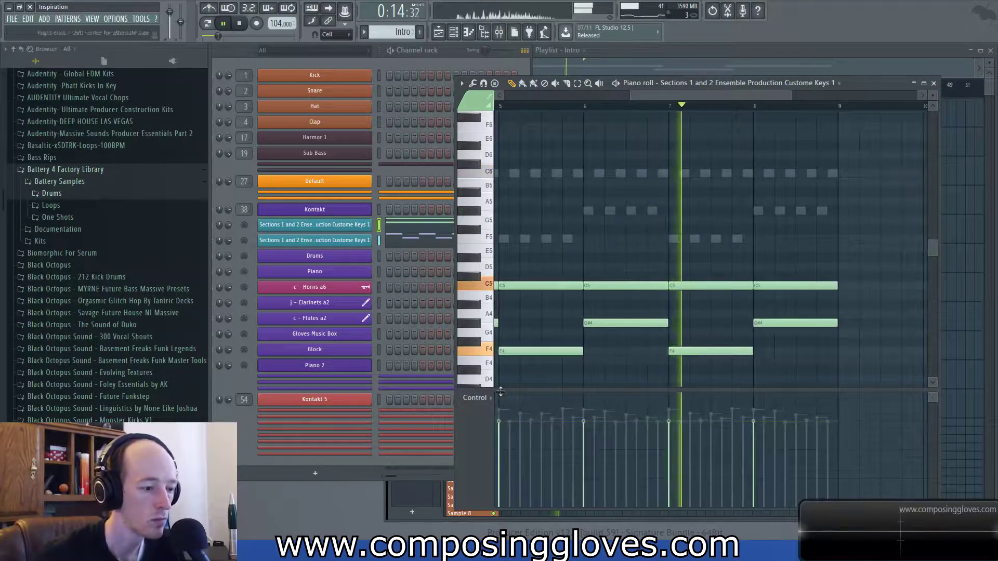
# Change the note property displayed under the Intro pattern's notes and return to the playlist.
pyautogui.click(486, 397)
pyautogui.click(489, 429)
pyautogui.scroll(-3, 776, 283)
pyautogui.click(701, 67)
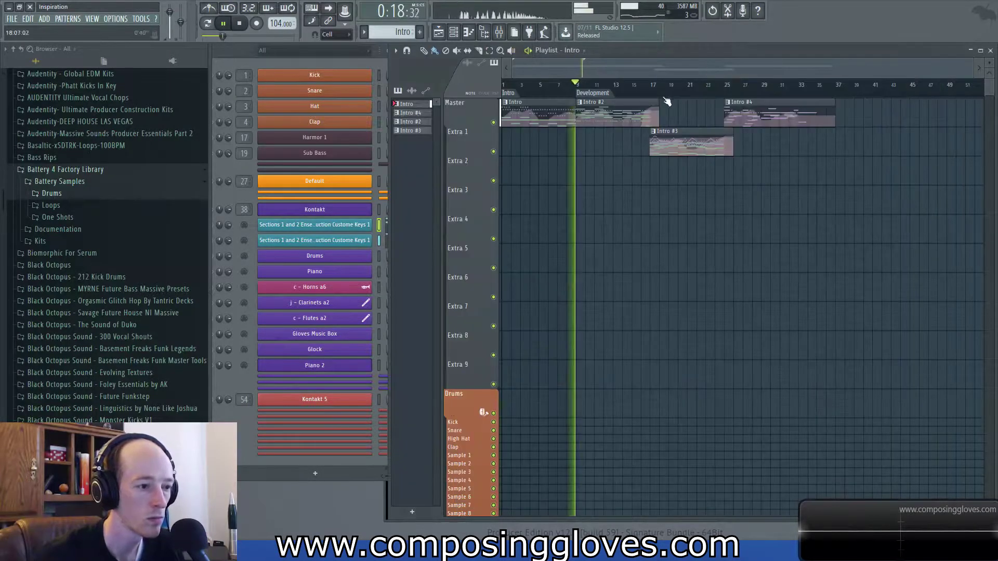
# Open the Intro #2 pattern during playback and examine its Piano notes.
pyautogui.doubleClick(601, 118)
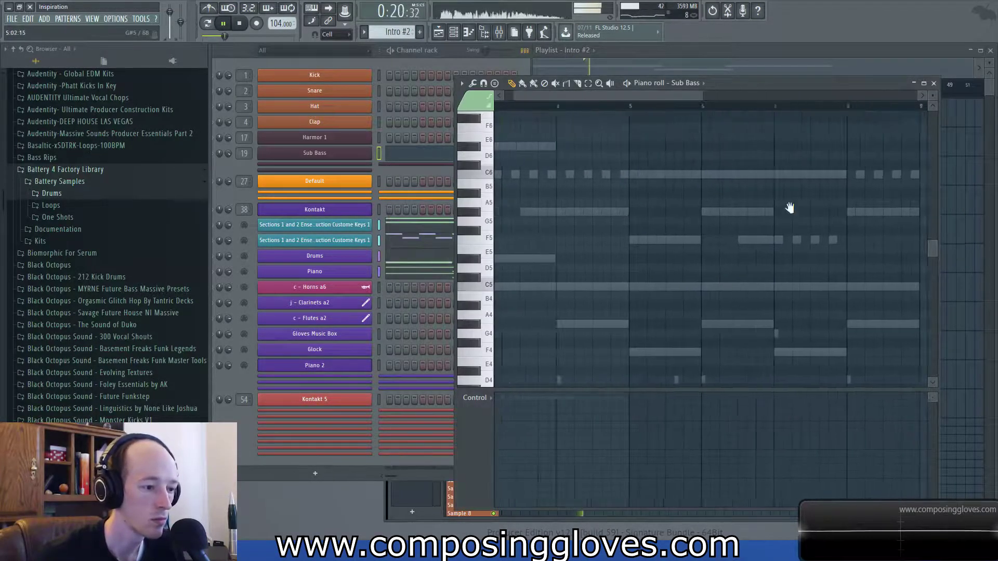
pyautogui.doubleClick(552, 206)
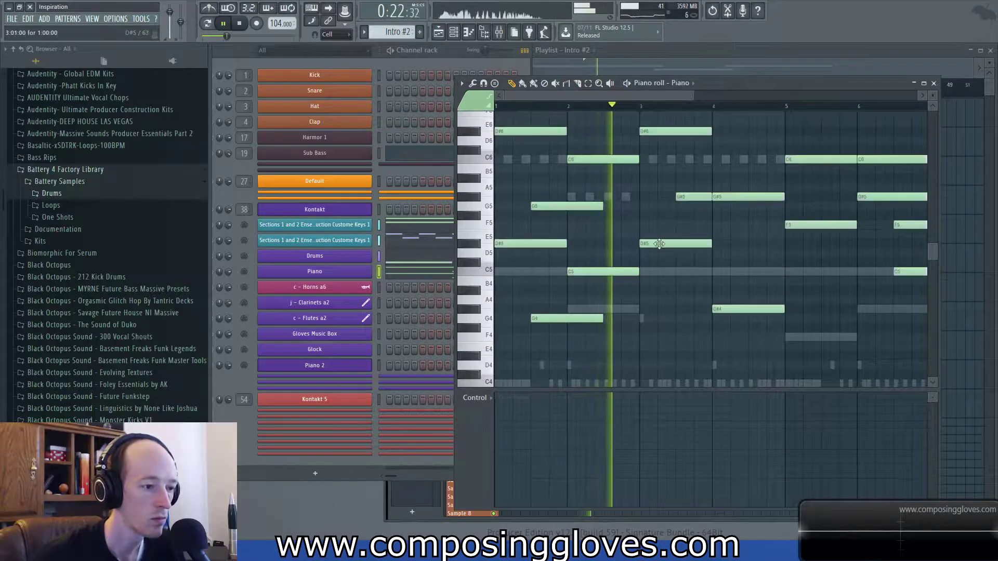
pyautogui.scroll(-3, 650, 244)
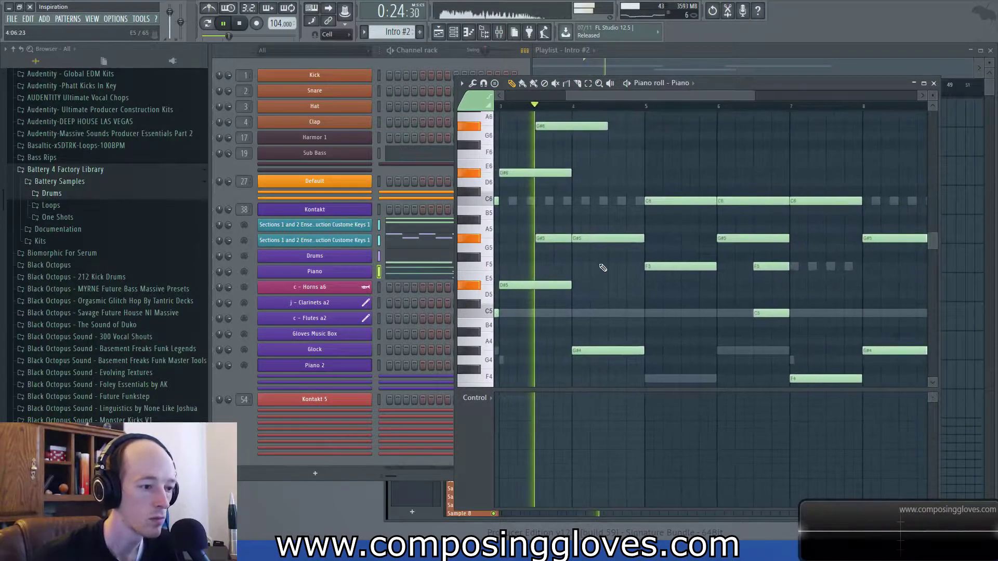
# Examine the Drums part of Intro #2 with note velocity displayed, and inspect the pattern's sustained Ensemble Production notes.
pyautogui.doubleClick(604, 353)
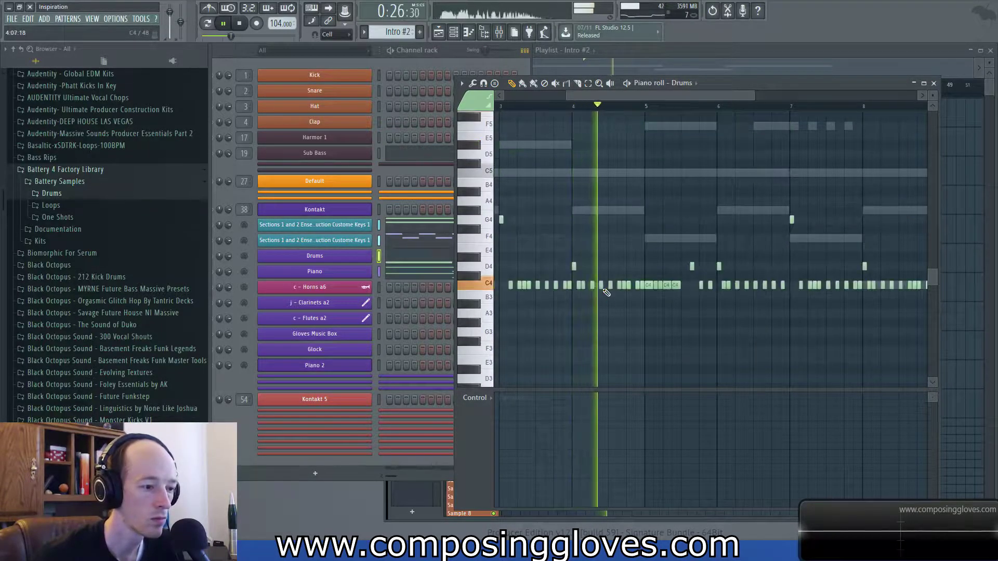
pyautogui.click(478, 398)
pyautogui.click(535, 427)
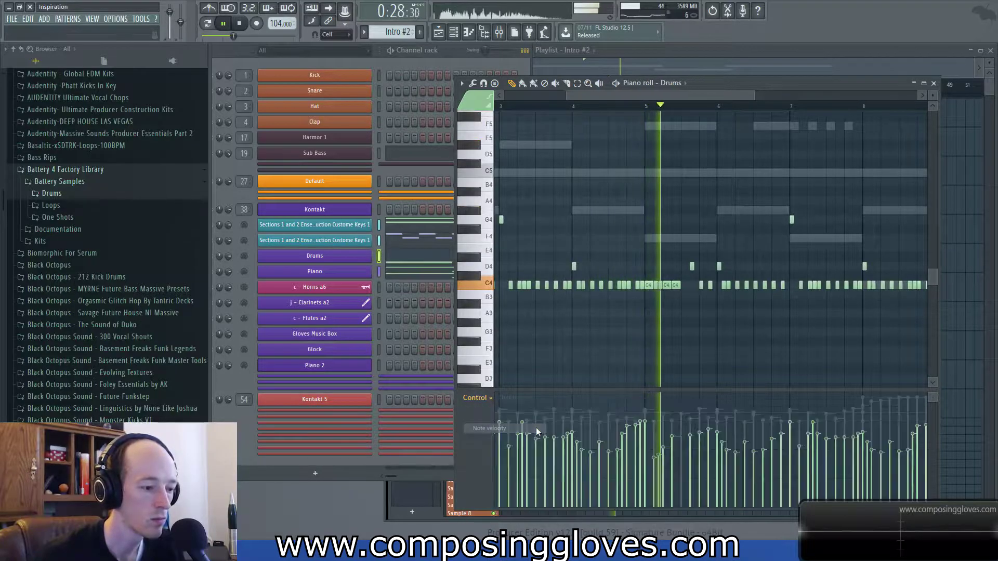
pyautogui.scroll(3, 655, 325)
pyautogui.keyDown('ctrl'); pyautogui.scroll(-3, 647, 318); pyautogui.keyUp('ctrl')
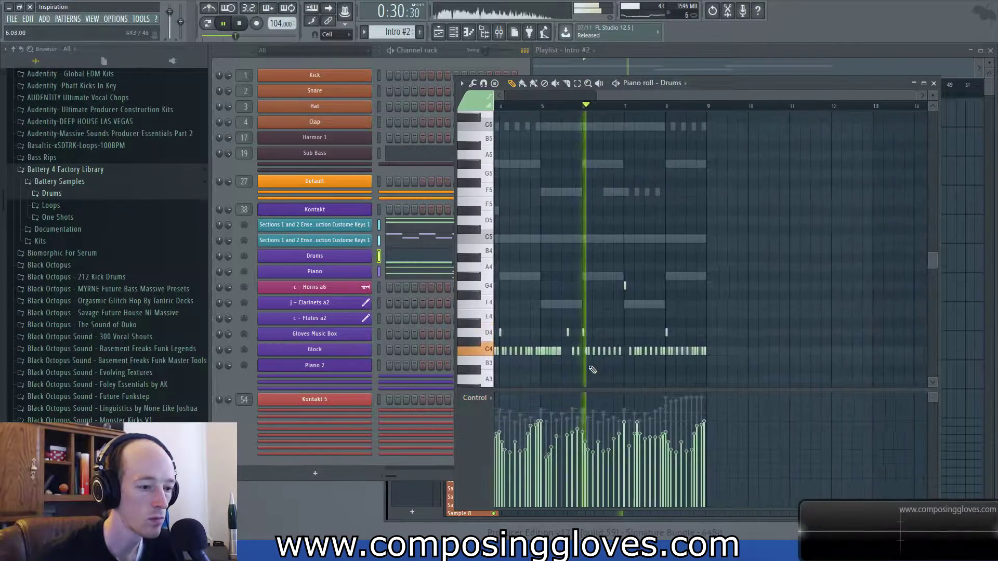
pyautogui.doubleClick(643, 303)
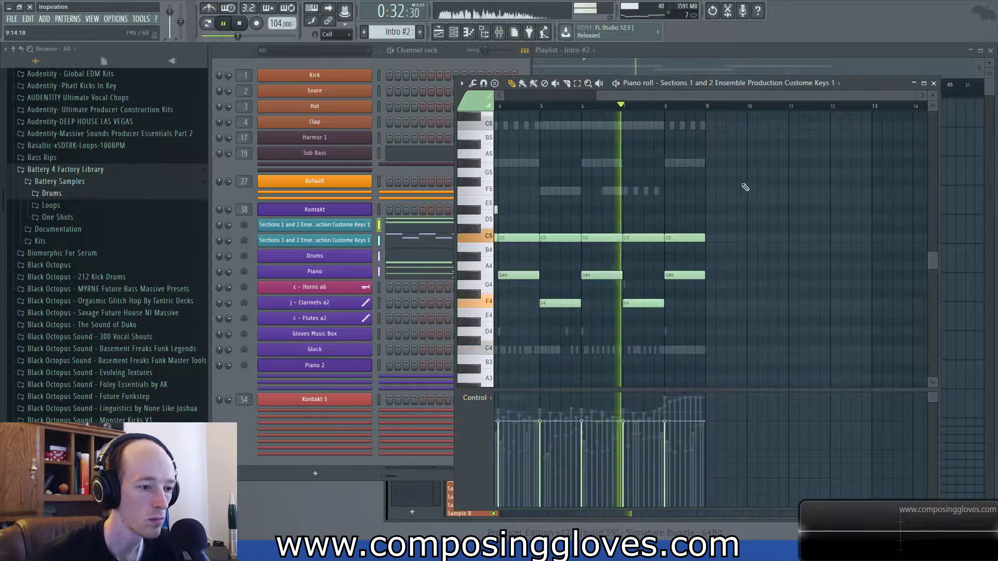
pyautogui.click(748, 66)
# Examine the Sub Bass and repeated Ensemble Production notes in the Intro #3 pattern.
pyautogui.doubleClick(578, 205)
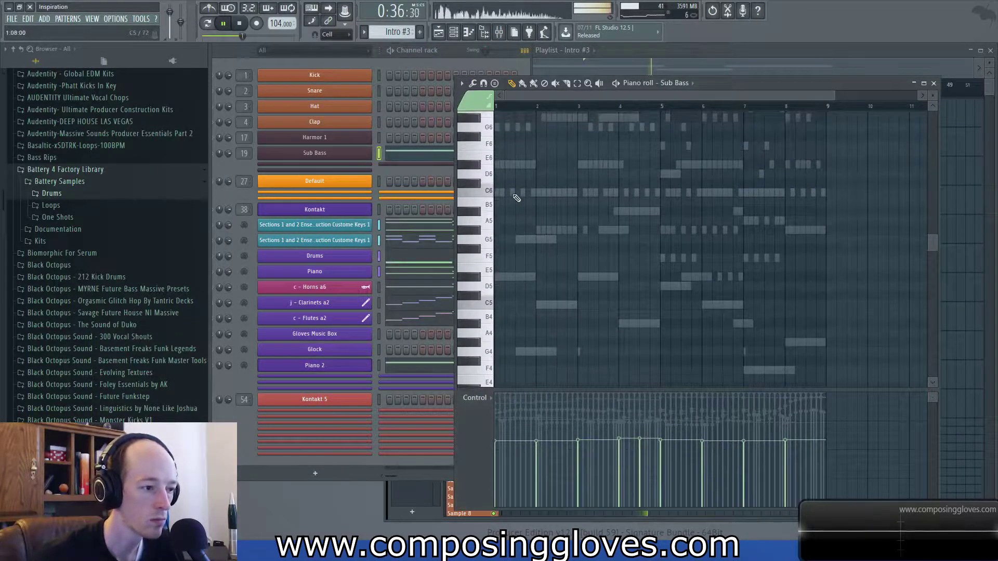
pyautogui.doubleClick(524, 225)
pyautogui.scroll(8, 530, 244)
pyautogui.scroll(-2, 533, 224)
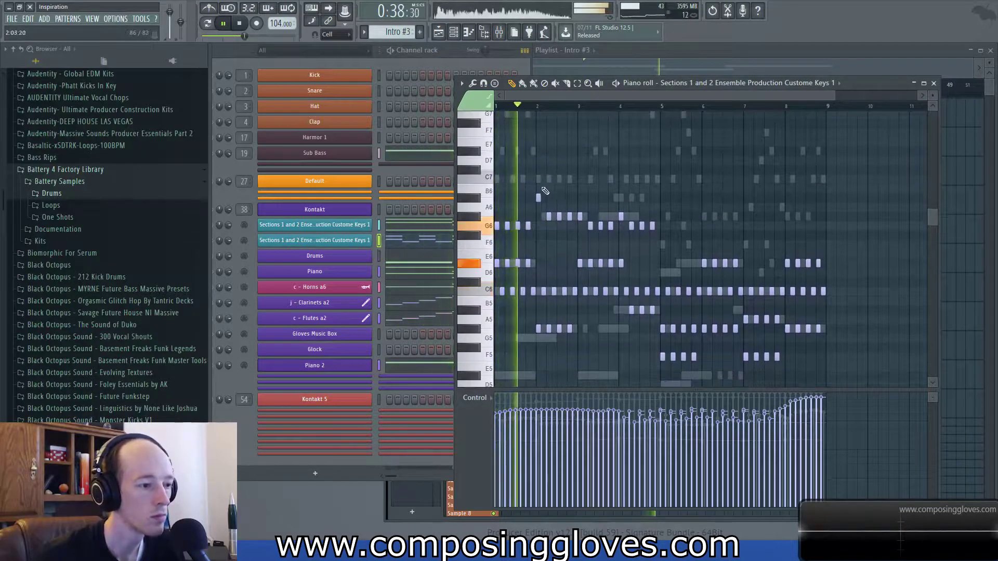
# Follow the Clarinets a2 and Piano parts of Intro #3 through playback and return to the playlist.
pyautogui.doubleClick(525, 180)
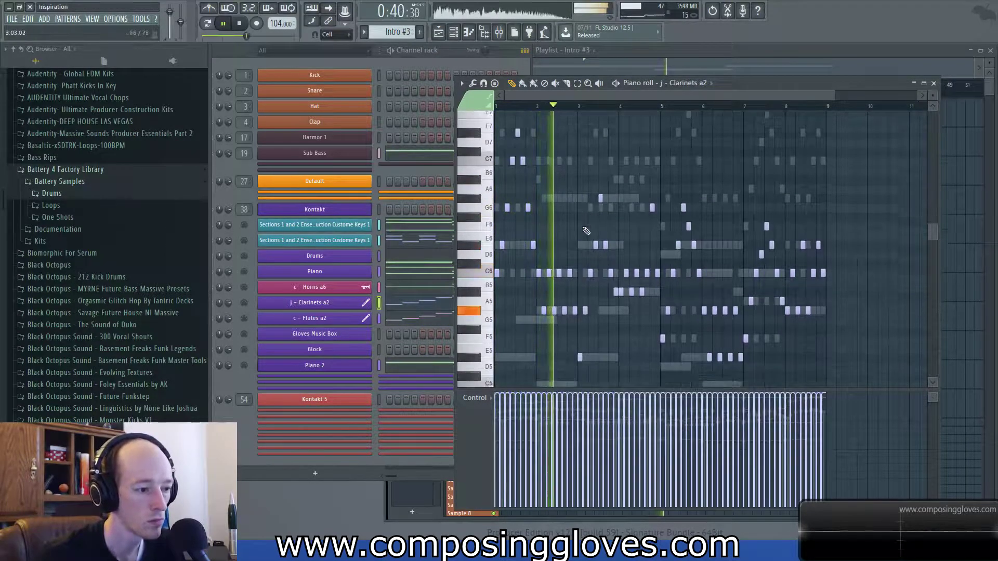
pyautogui.keyDown('ctrl'); pyautogui.scroll(4, 550, 259); pyautogui.keyUp('ctrl')
pyautogui.scroll(1, 550, 259)
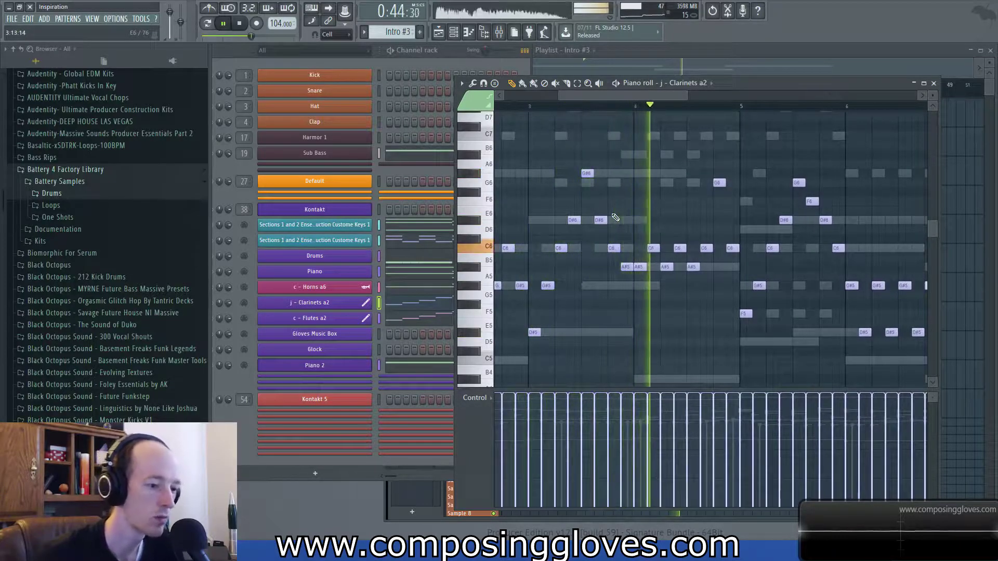
pyautogui.moveTo(675, 194); pyautogui.dragTo(533, 202)
pyautogui.doubleClick(533, 202)
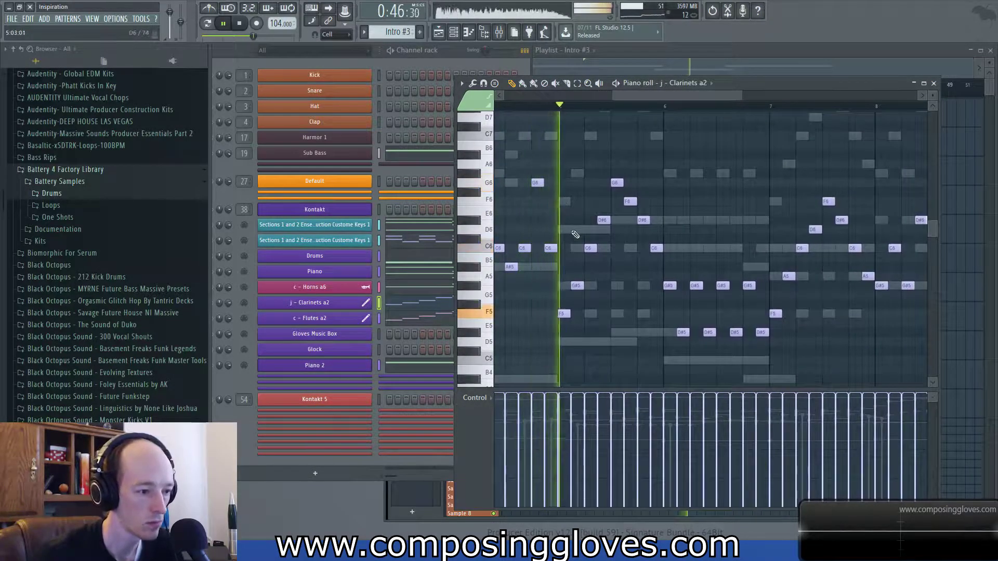
pyautogui.moveTo(691, 196); pyautogui.dragTo(564, 161)
pyautogui.moveTo(678, 193); pyautogui.dragTo(626, 156)
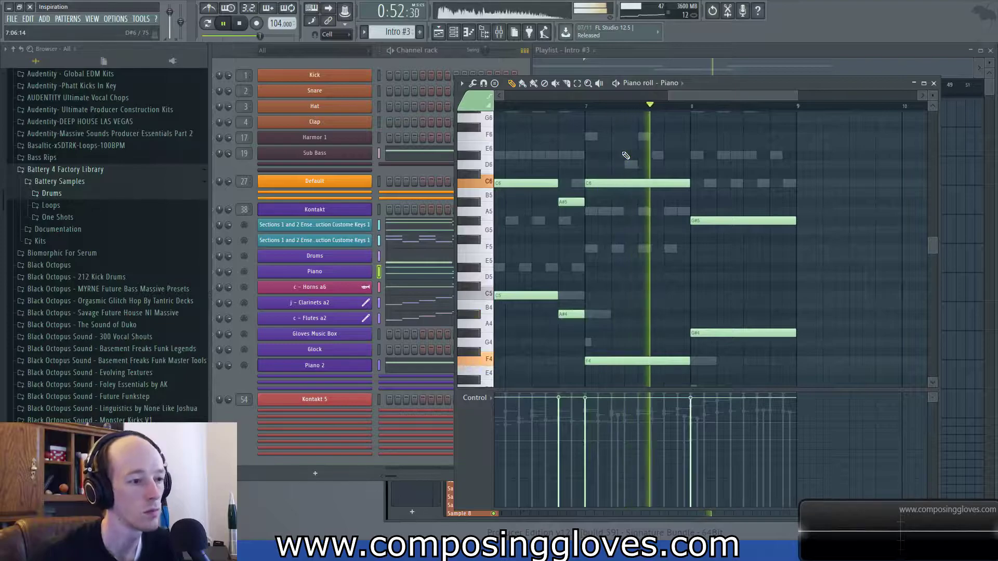
pyautogui.click(747, 66)
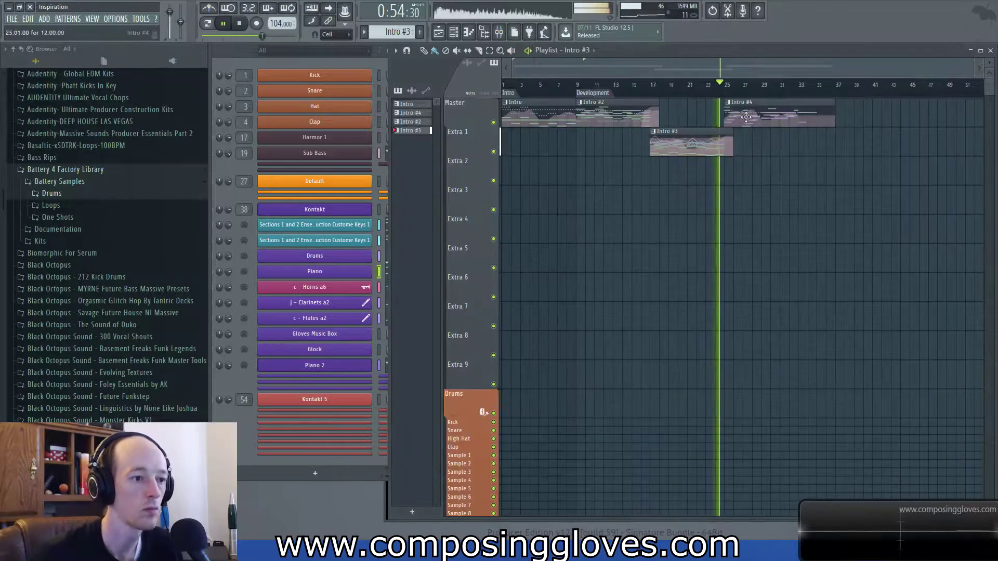
# Open the Intro #4 pattern, follow its notes through the ending, and stop playback.
pyautogui.doubleClick(752, 120)
pyautogui.scroll(1, 751, 163)
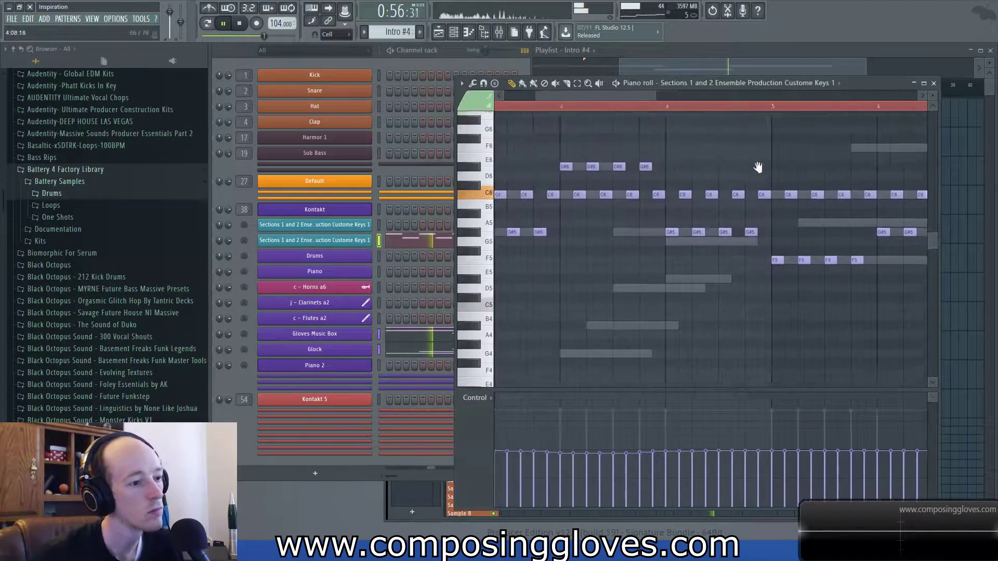
pyautogui.scroll(-2, 750, 162)
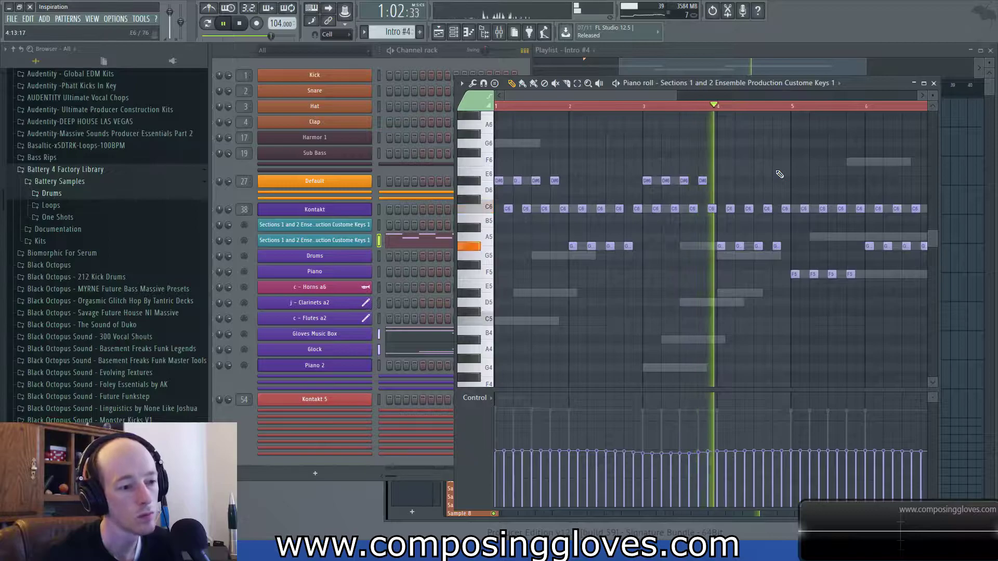
pyautogui.moveTo(778, 174); pyautogui.dragTo(592, 163)
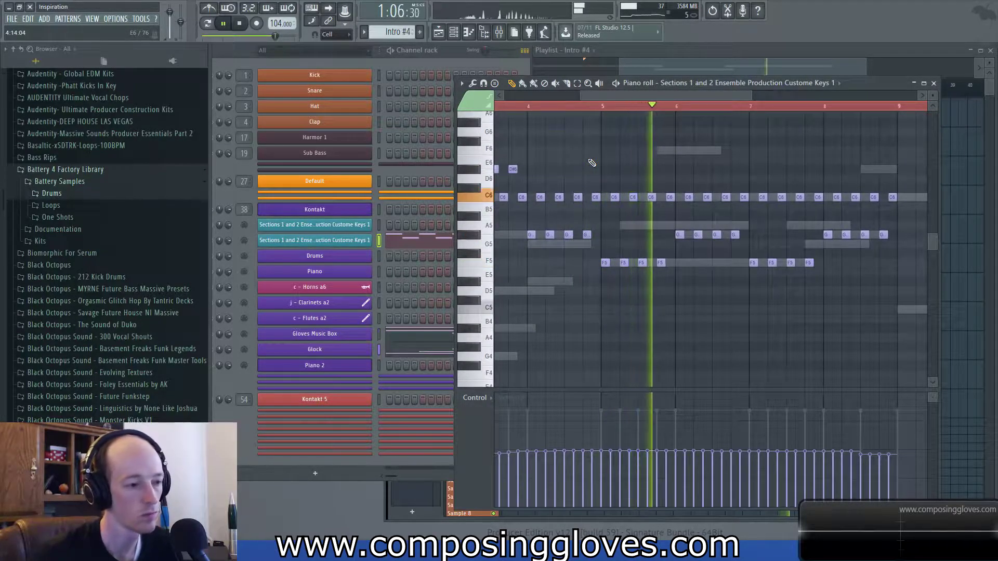
pyautogui.scroll(2, 646, 161)
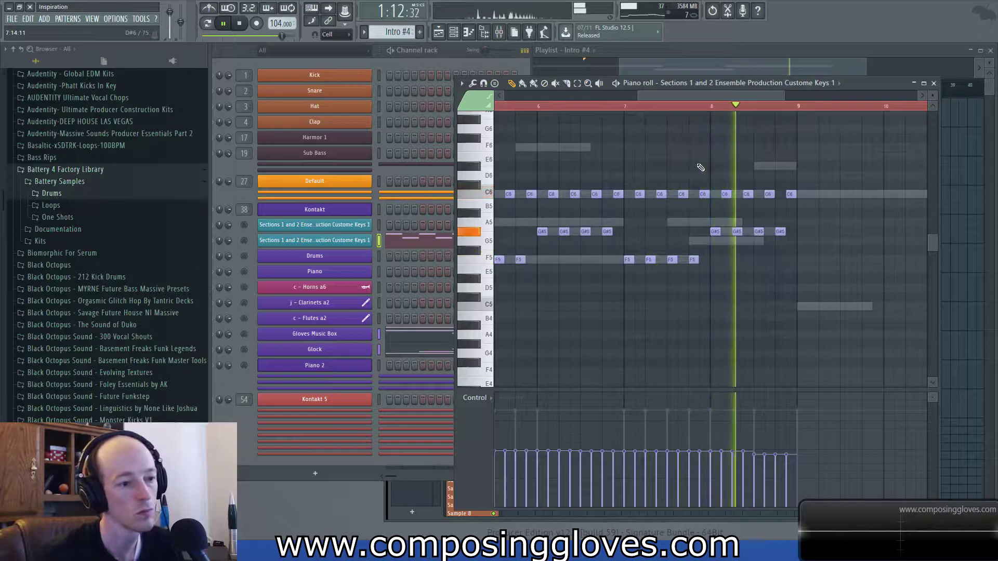
pyautogui.moveTo(697, 165); pyautogui.dragTo(757, 163)
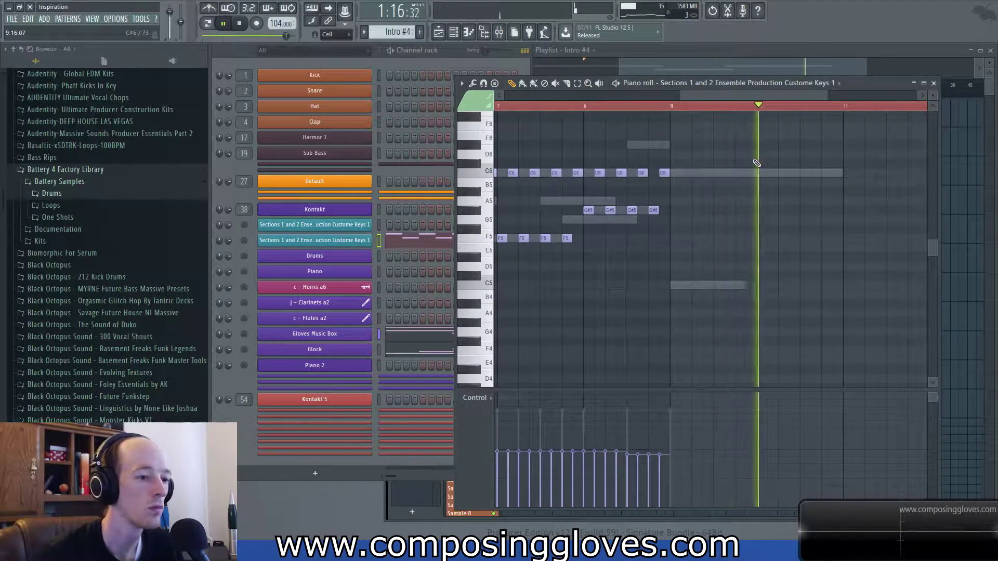
pyautogui.click(831, 52)
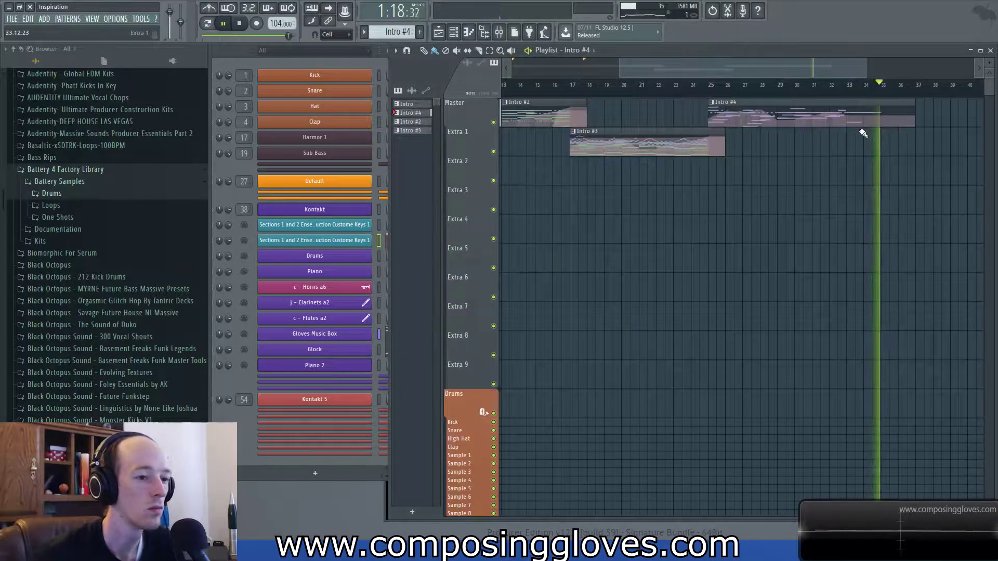
pyautogui.press('space')
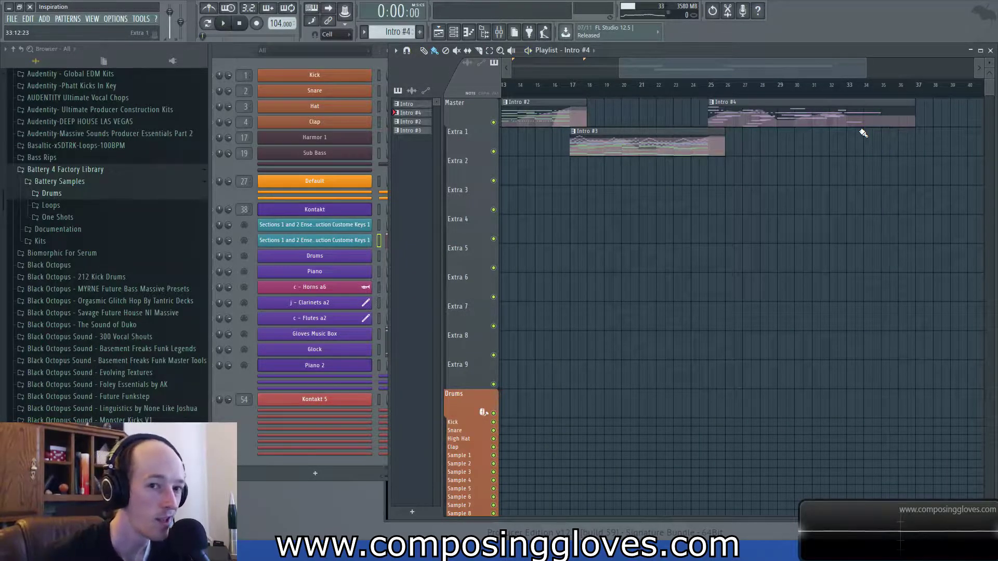
# View the project's info page with its title, genre and working time, and close it.
pyautogui.scroll(-4, 617, 173)
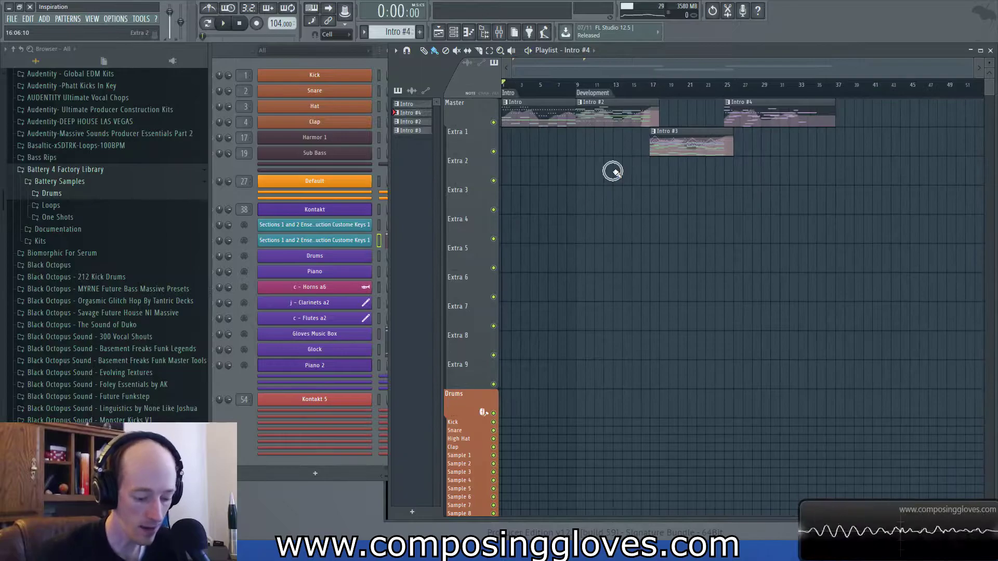
pyautogui.press('F11')
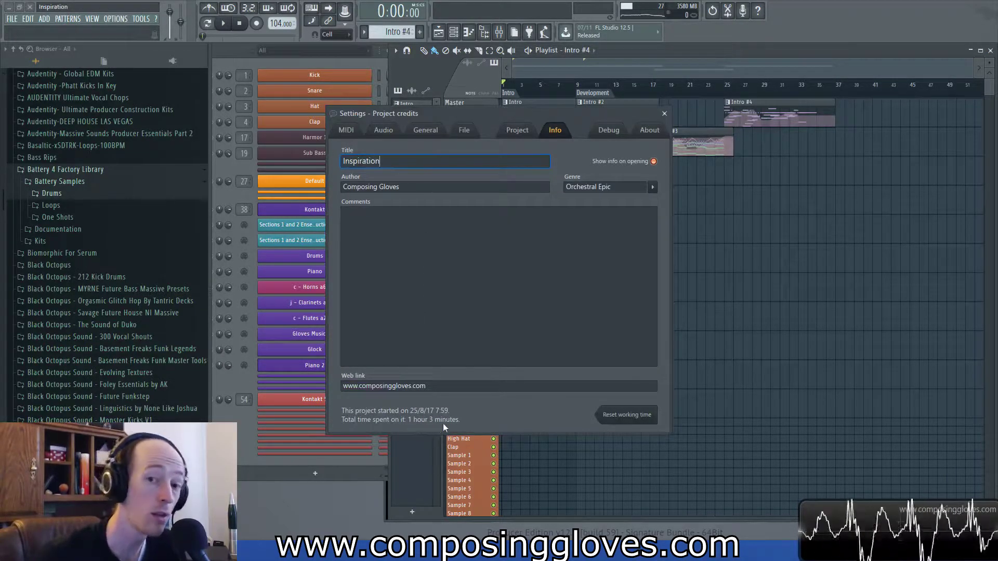
pyautogui.click(665, 114)
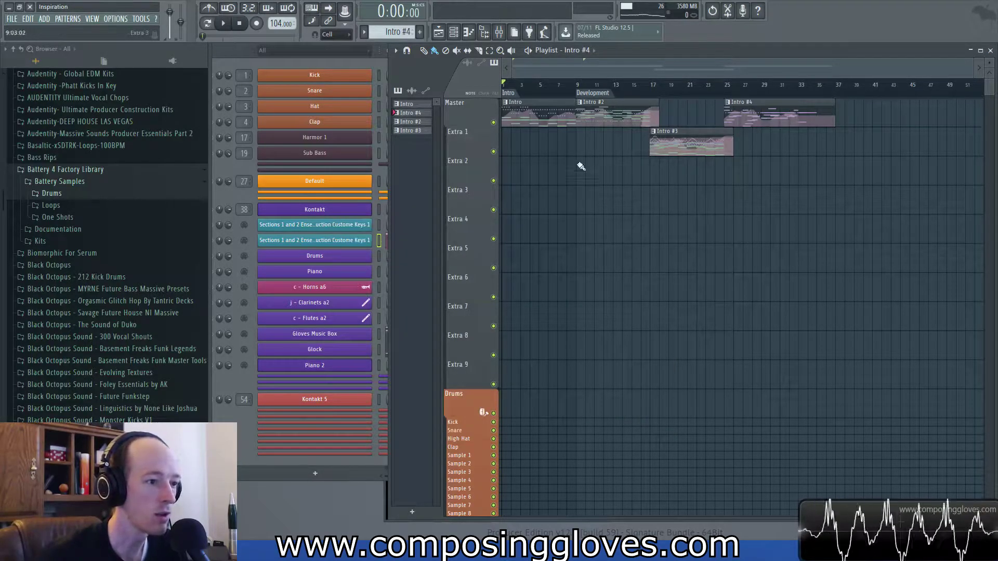
# View the Master track and its effects in the mixer, and return to the playlist.
pyautogui.click(502, 32)
pyautogui.click(288, 219)
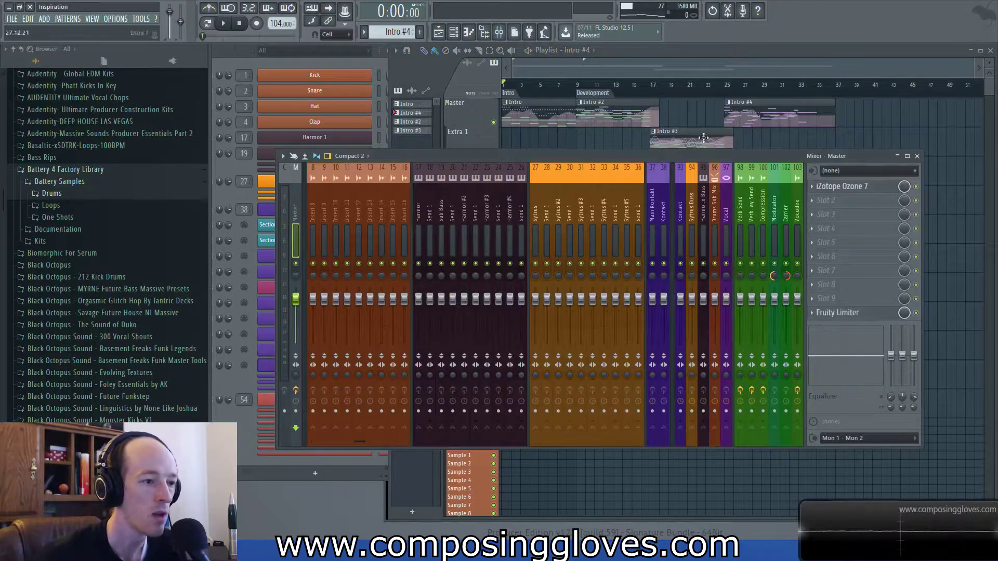
pyautogui.click(520, 77)
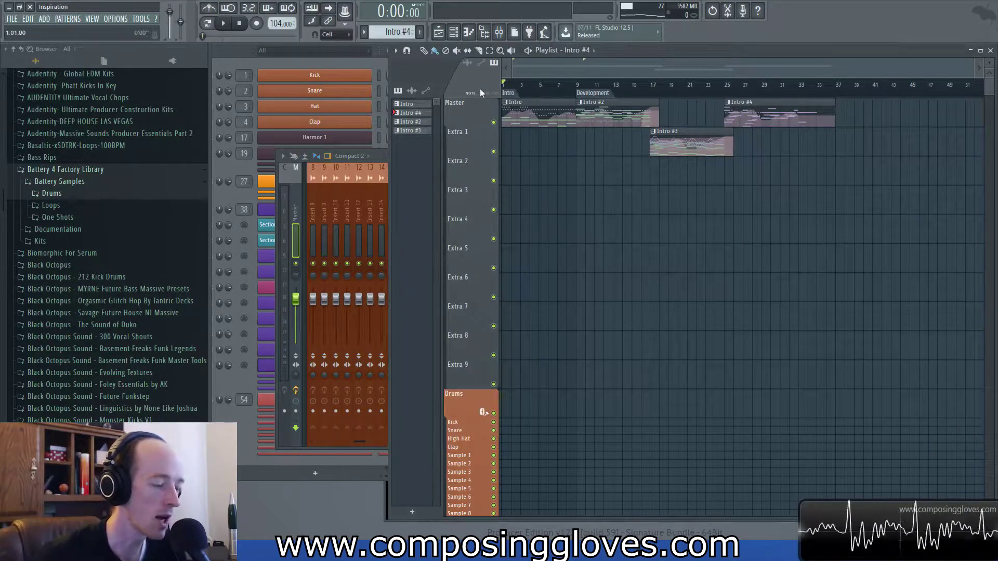
# Bring the mixer forward and view the Main Kontakt track among the instrument groups.
pyautogui.click(385, 156)
pyautogui.scroll(-6, 430, 177)
pyautogui.click(462, 213)
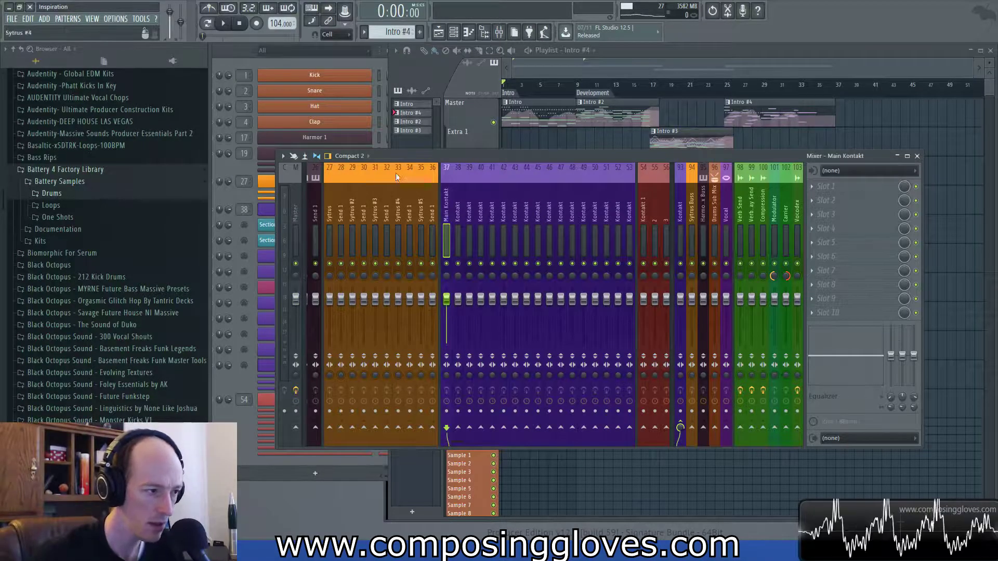
# Open the Kontakt channel from the channel rack and look through all the instruments loaded in its multi rack.
pyautogui.press('F6')
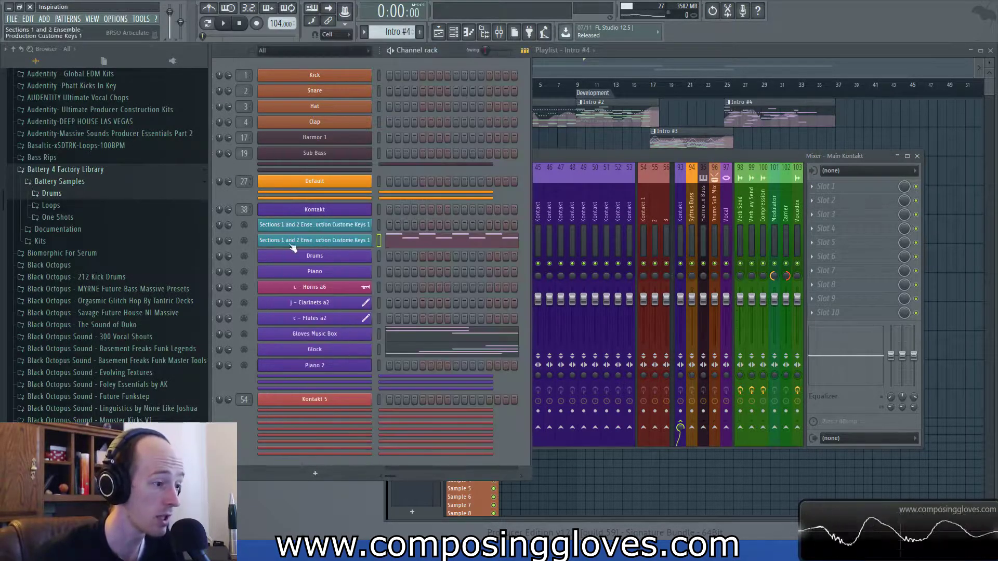
pyautogui.click(357, 213)
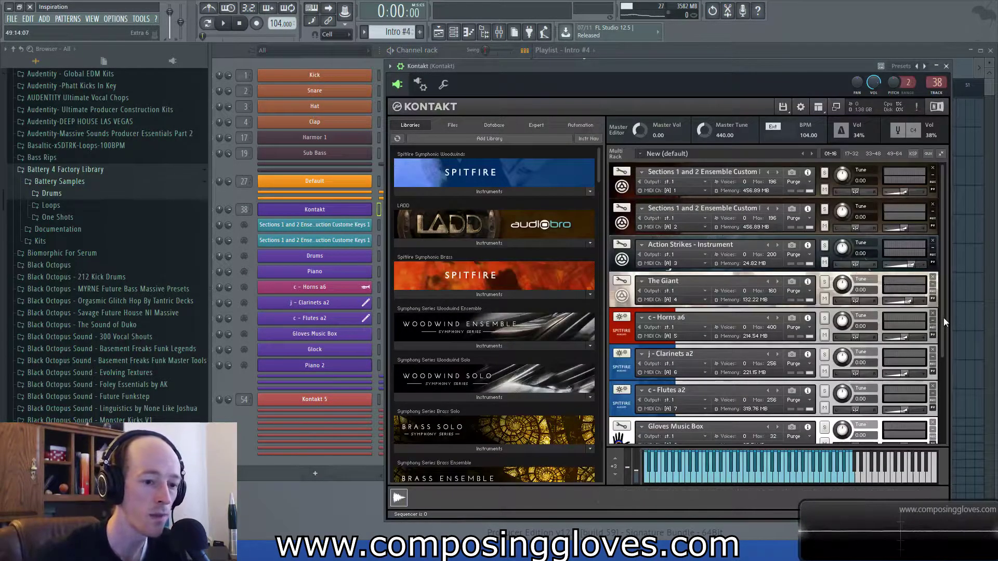
pyautogui.moveTo(944, 317); pyautogui.dragTo(940, 284)
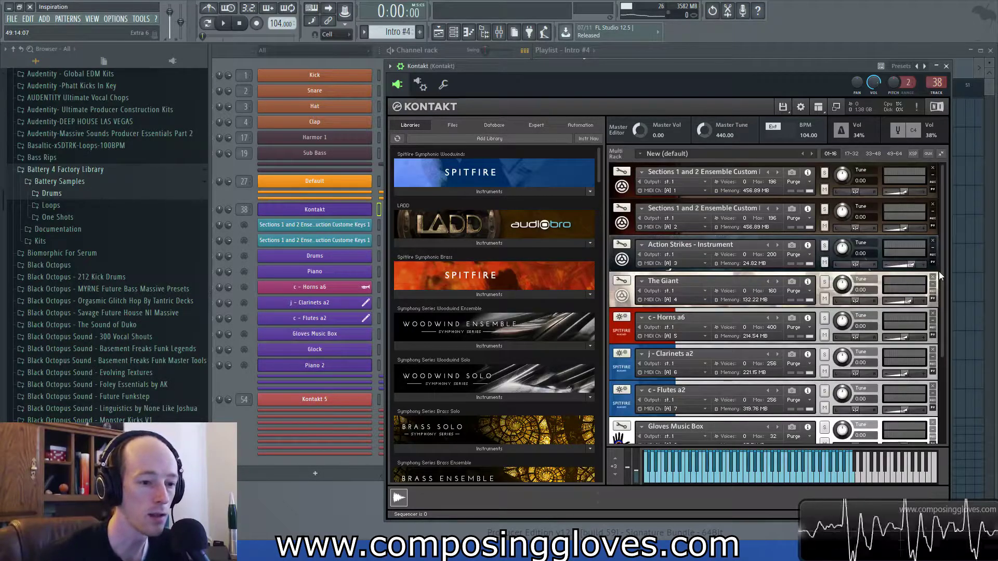
pyautogui.moveTo(942, 283); pyautogui.dragTo(943, 375)
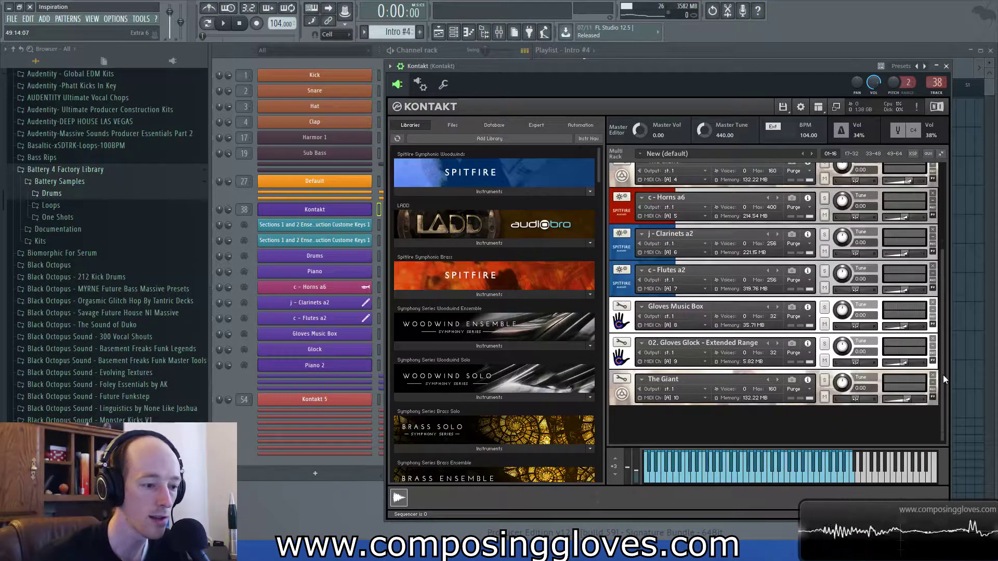
# Expand Gloves Music Box in the Kontakt rack, view its microphone, reverb, EQ and articulation controls, and collapse it.
pyautogui.click(619, 324)
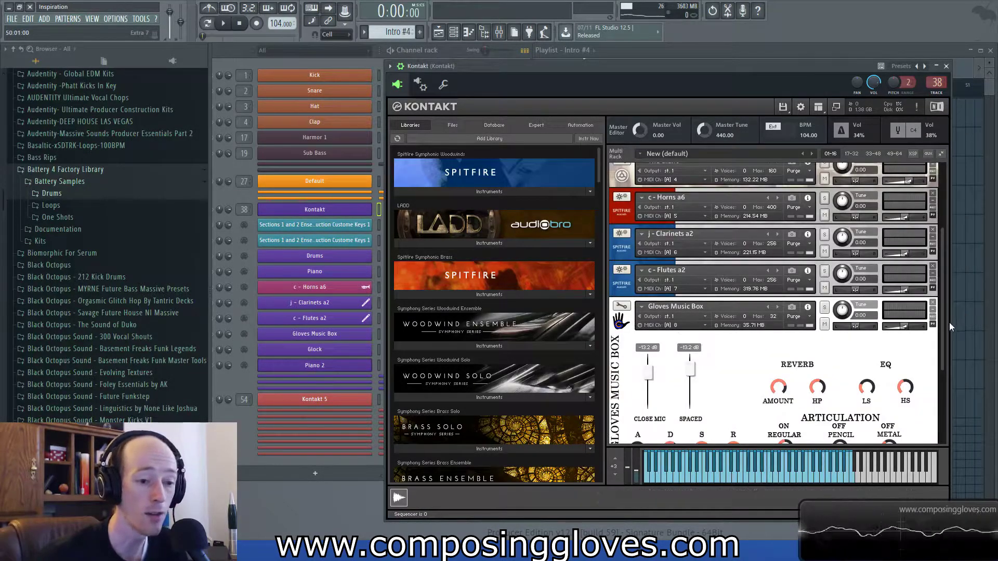
pyautogui.moveTo(943, 347); pyautogui.dragTo(944, 379)
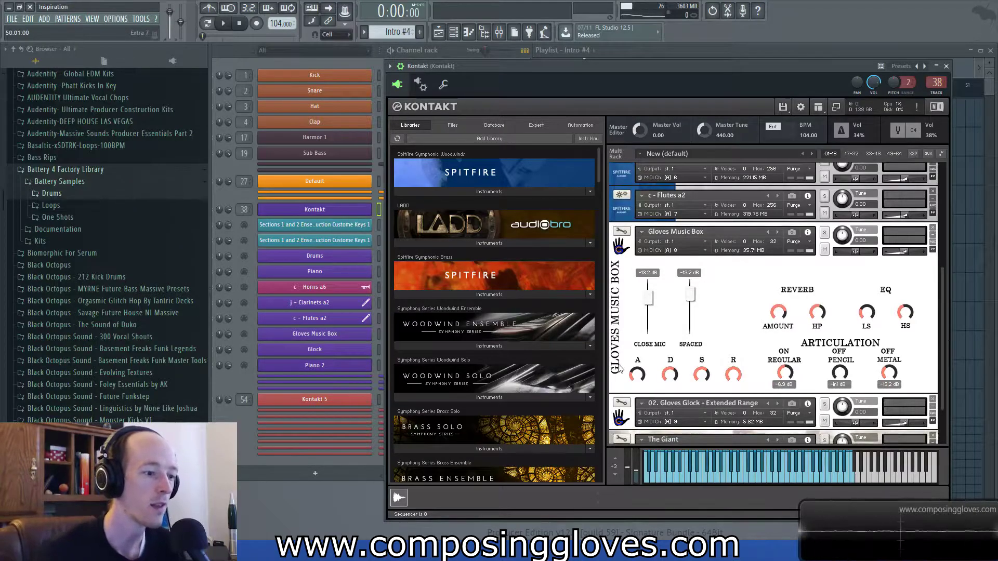
pyautogui.click(624, 249)
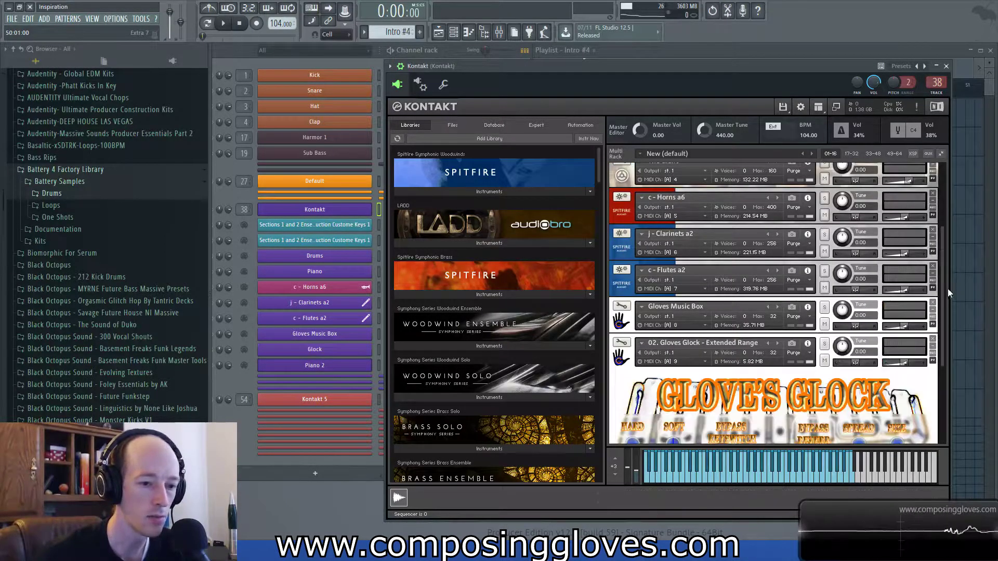
# View the controls of 02. Gloves Glock - Extended Range, collapse the instrument, and close the Kontakt window.
pyautogui.moveTo(946, 310); pyautogui.dragTo(940, 372)
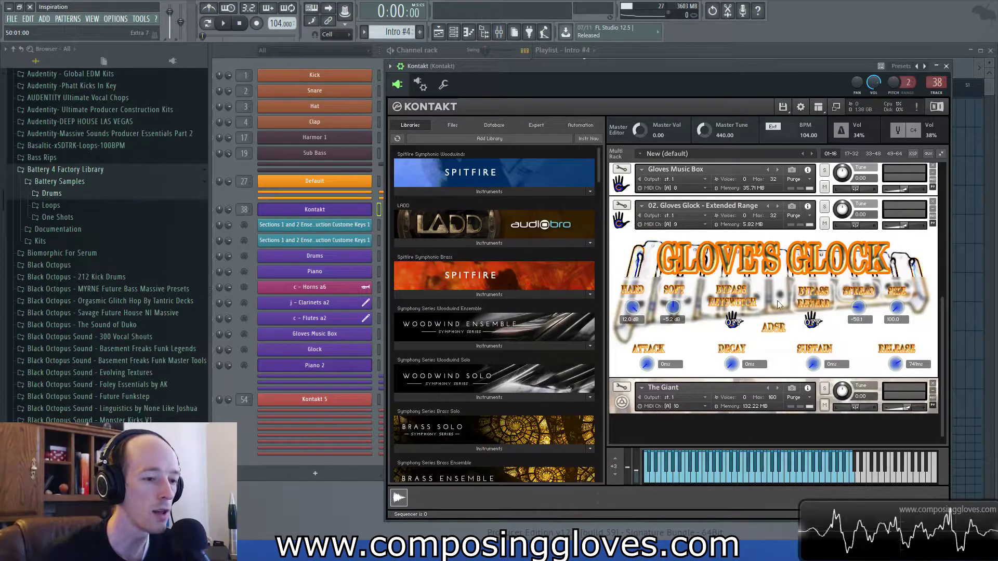
pyautogui.click(620, 224)
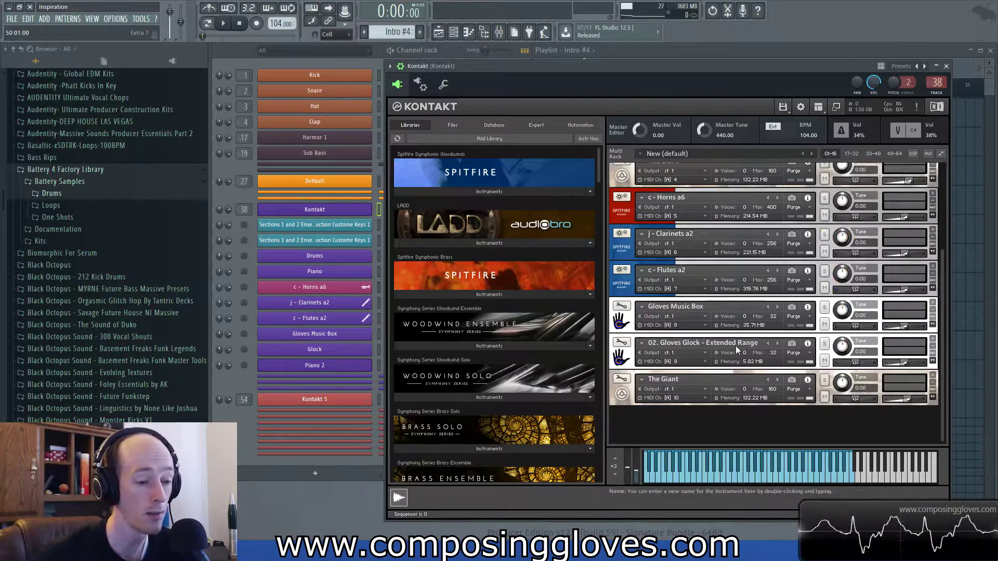
pyautogui.click(621, 356)
pyautogui.scroll(-1, 927, 349)
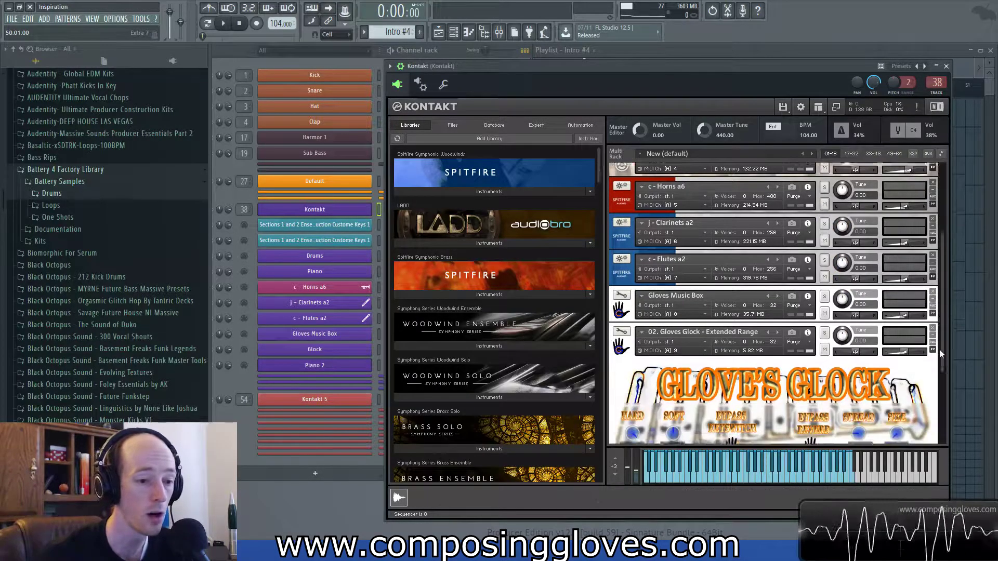
pyautogui.moveTo(940, 347); pyautogui.dragTo(940, 404)
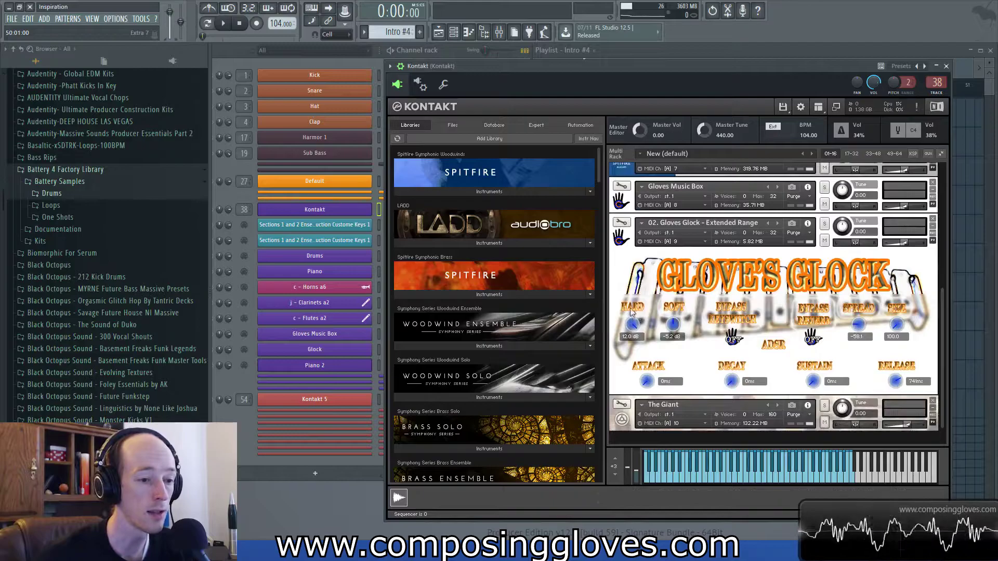
pyautogui.click(619, 242)
pyautogui.moveTo(944, 366)
pyautogui.mouseDown()
pyautogui.moveTo(937, 254)
pyautogui.moveTo(943, 364)
pyautogui.mouseUp()
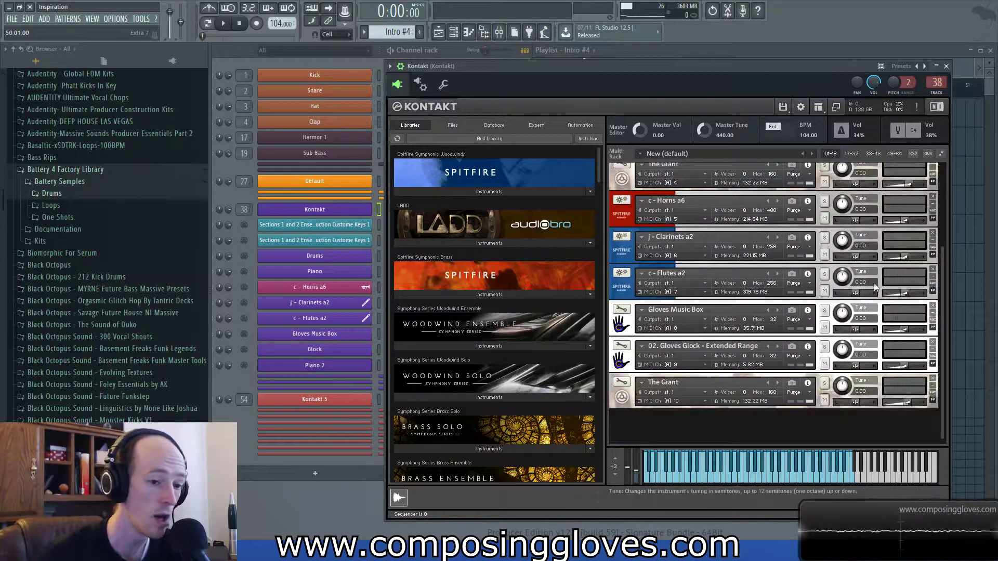
pyautogui.click(947, 66)
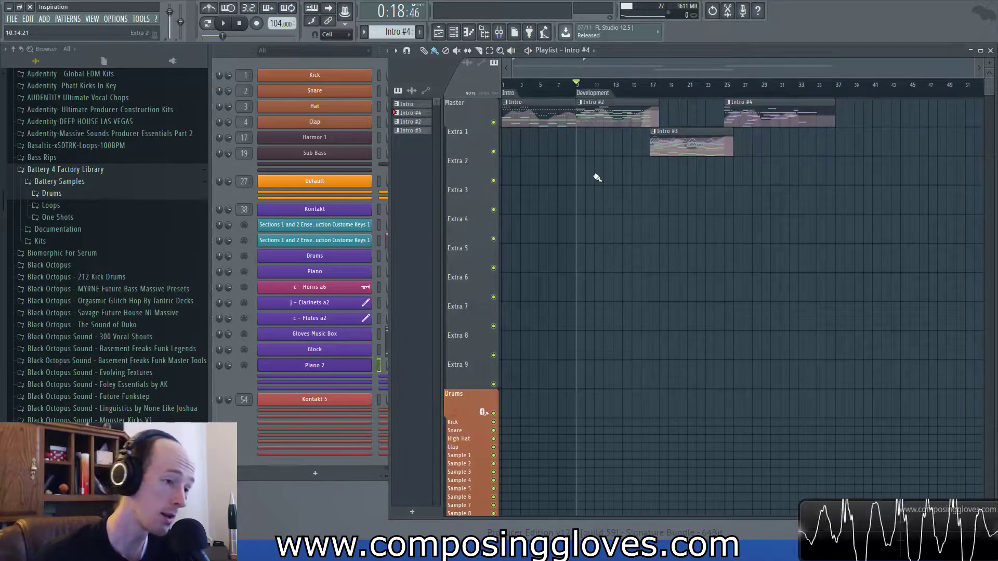
# Open the Intro pattern in the piano roll and show the second Sections 1 and 2 Ensemble channel's notes.
pyautogui.scroll(3, 589, 184)
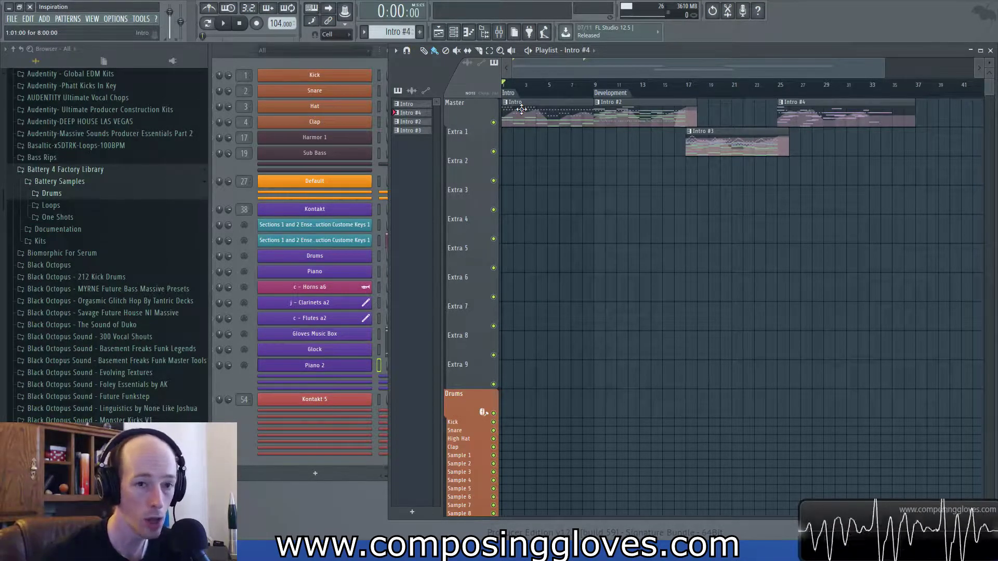
pyautogui.doubleClick(522, 109)
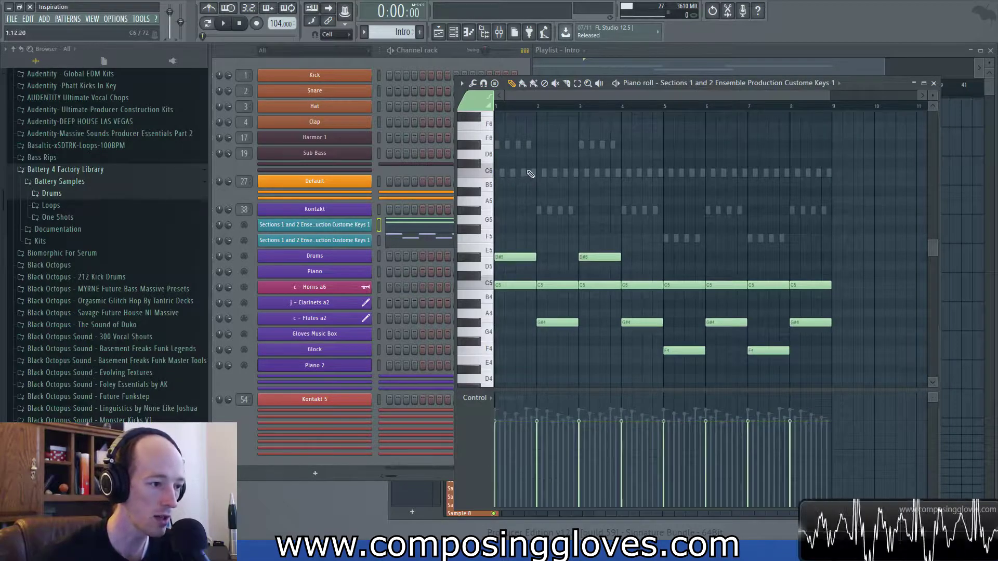
pyautogui.click(315, 240)
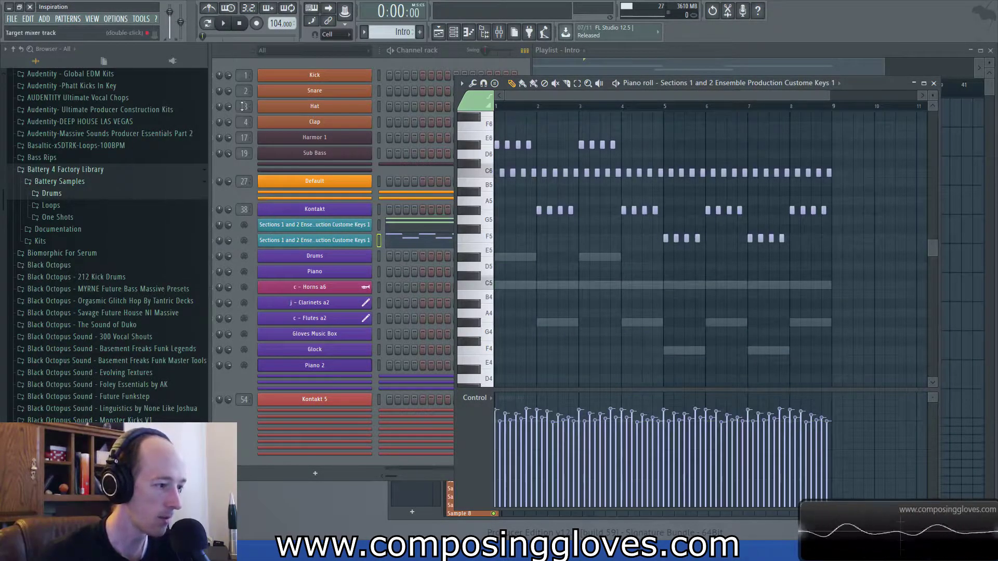
# Mute the first Sections 1 and 2 Ensemble channel and bring the piano roll back to the front.
pyautogui.moveTo(230, 51); pyautogui.dragTo(256, 55)
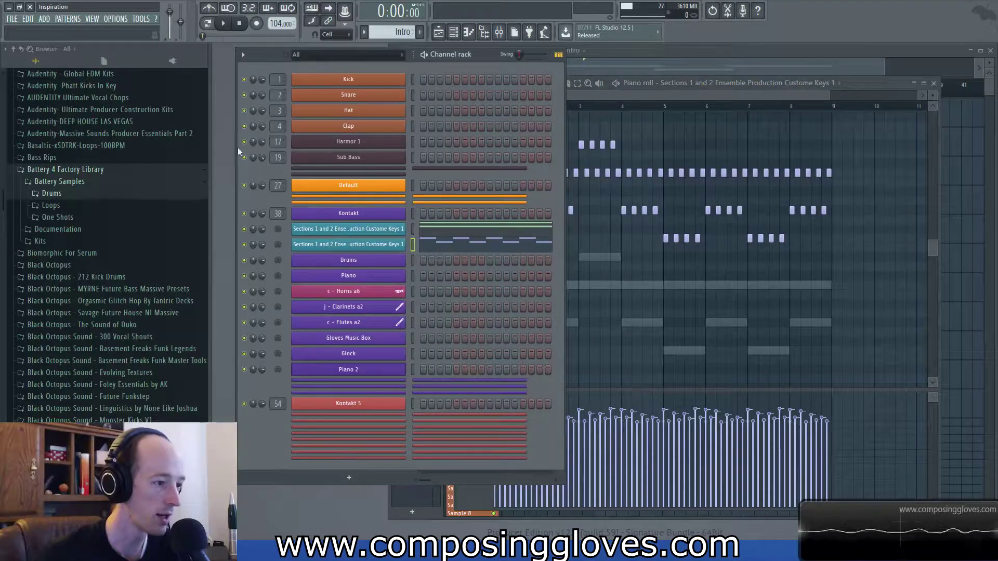
pyautogui.click(244, 229)
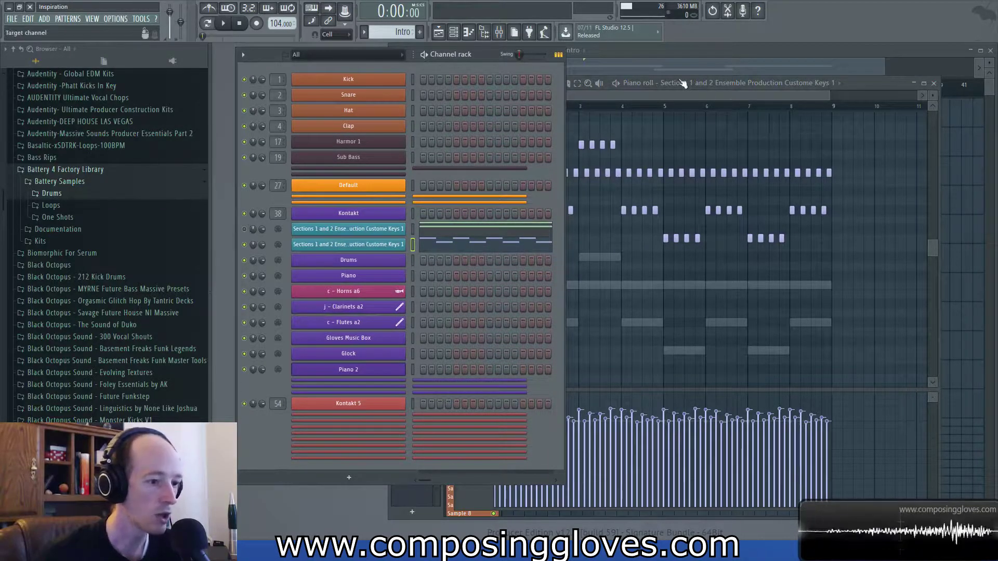
pyautogui.click(716, 95)
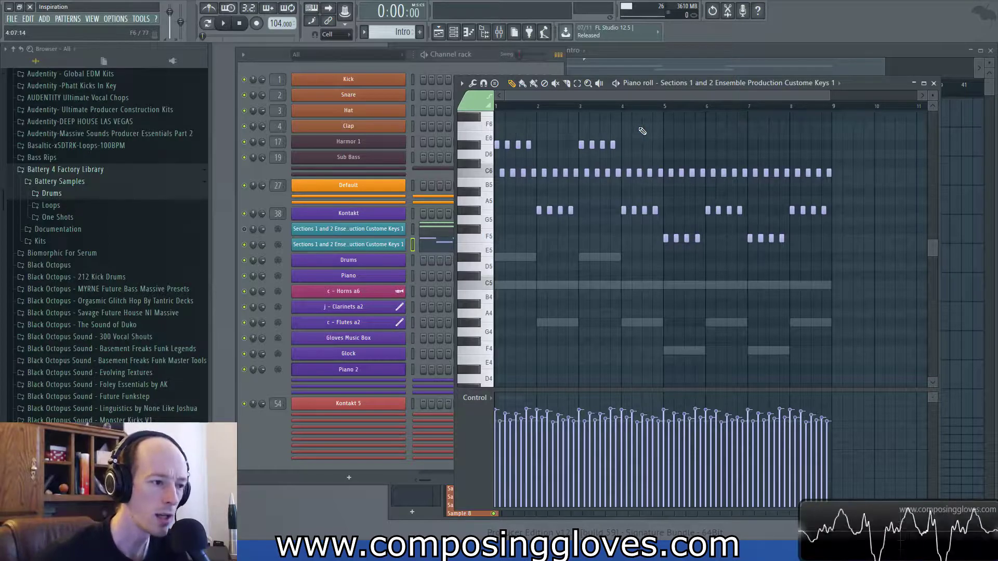
# Switch playback to pattern mode and listen to the opening of the second Sections 1 and 2 Ensemble part.
pyautogui.scroll(3, 834, 159)
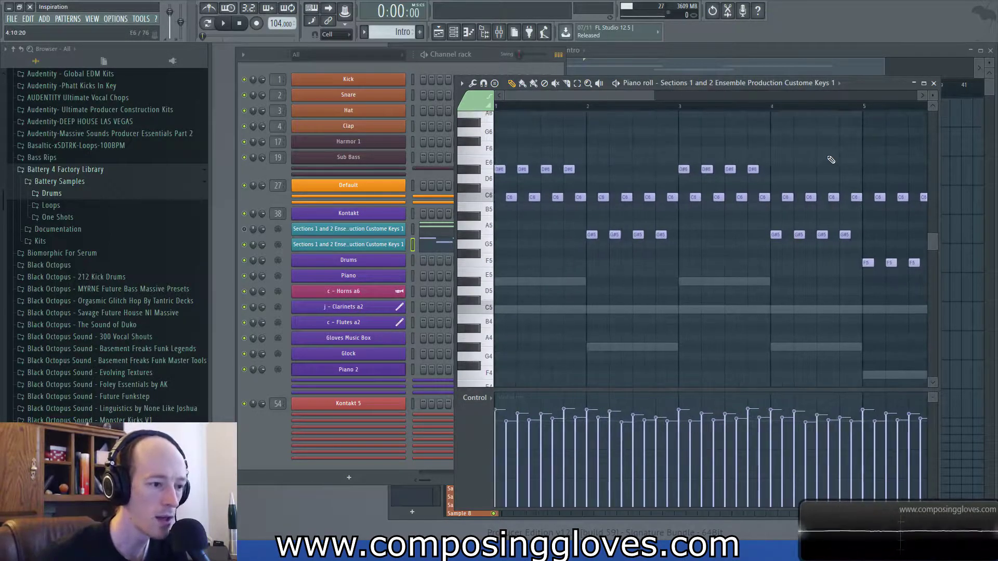
pyautogui.scroll(3, 831, 159)
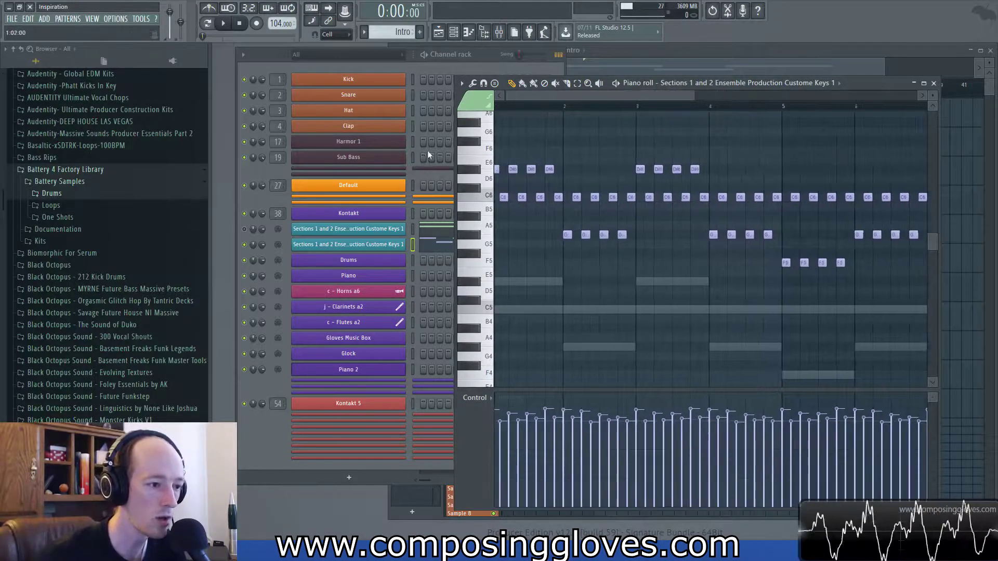
pyautogui.hscroll(-2, 648, 159)
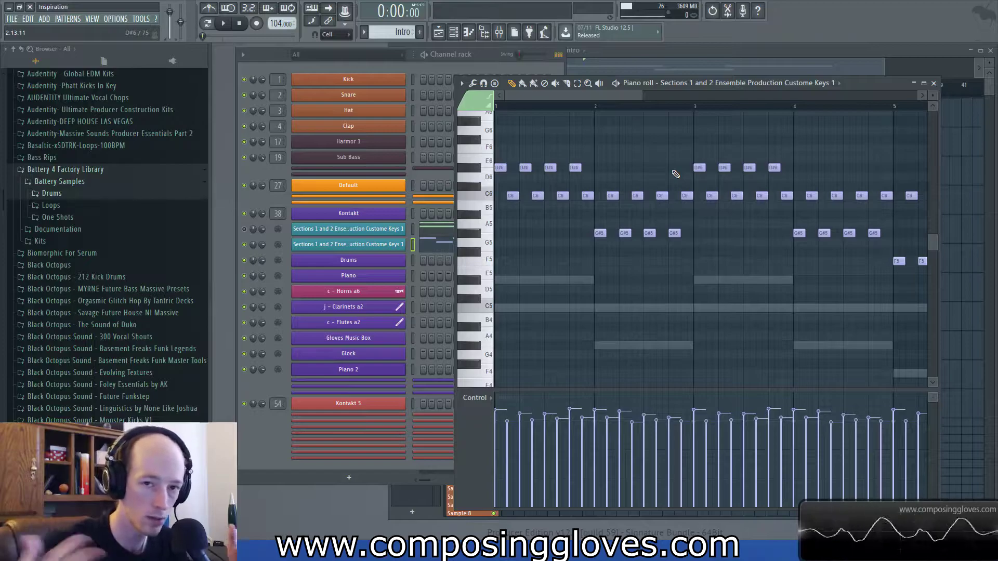
pyautogui.click(209, 24)
pyautogui.click(224, 25)
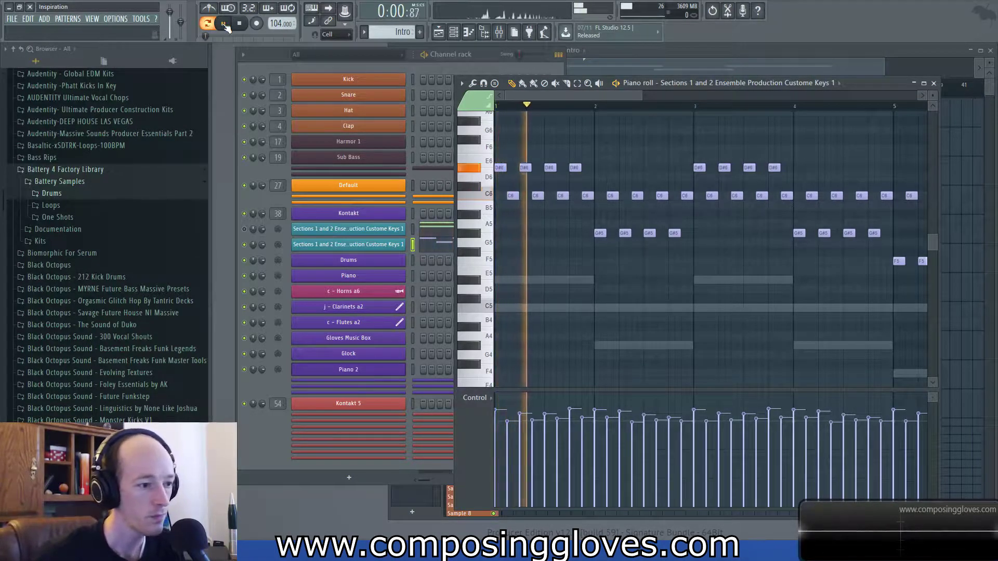
pyautogui.hscroll(2, 697, 166)
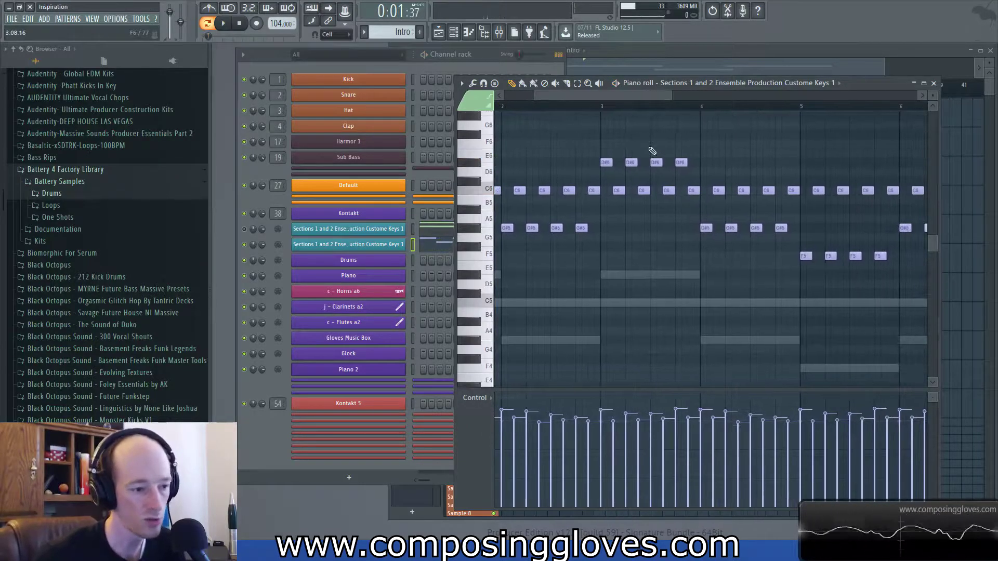
pyautogui.scroll(-2, 692, 156)
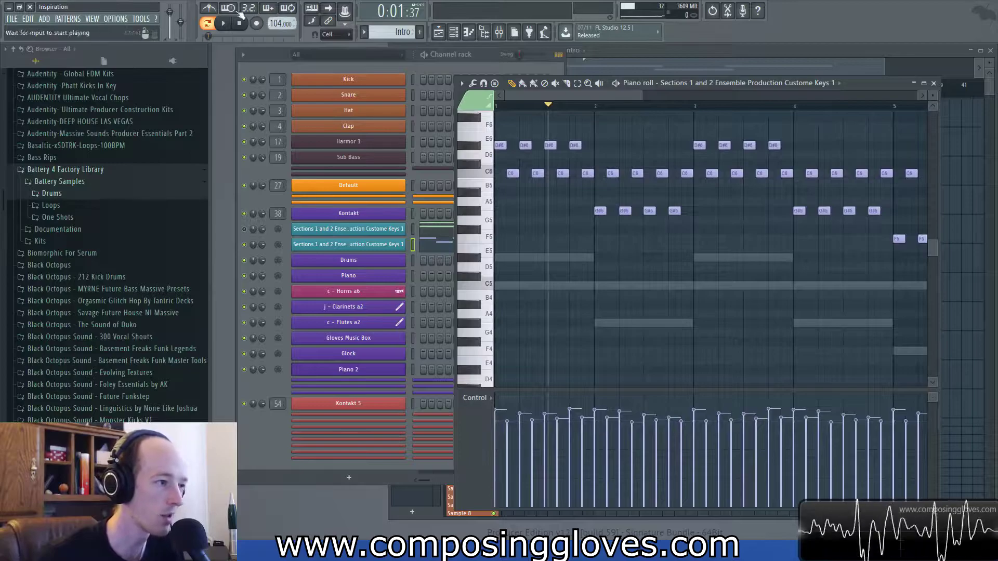
# Examine the note pattern of the opening measures, marking out the first measure and clearing the selection.
pyautogui.scroll(3, 585, 167)
pyautogui.hscroll(2, 586, 171)
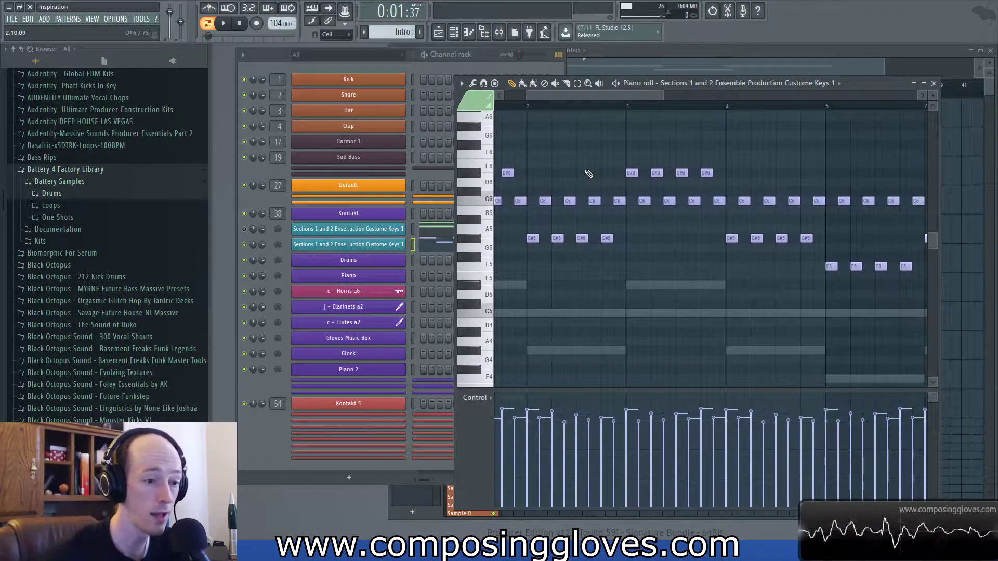
pyautogui.hscroll(-3, 588, 171)
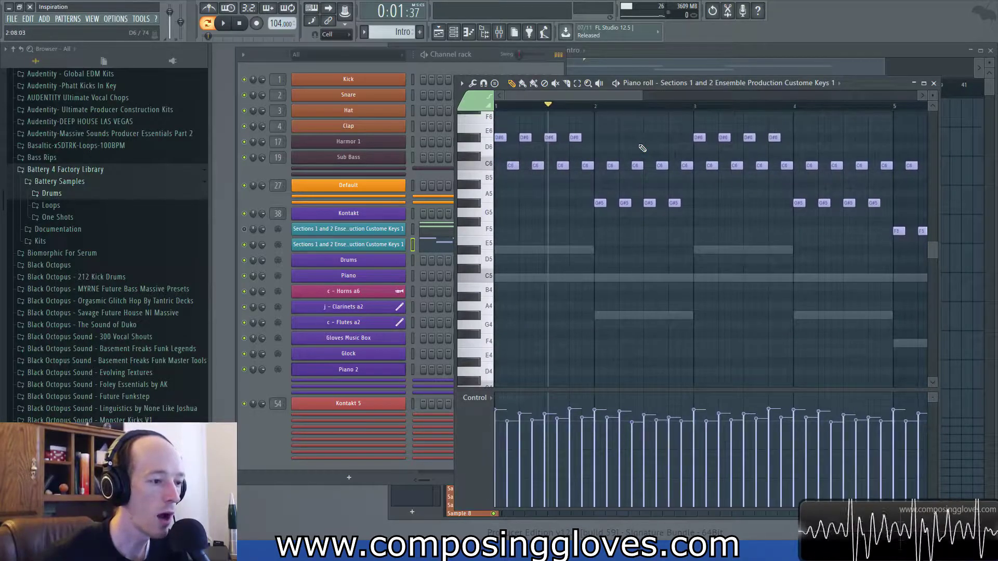
pyautogui.scroll(2, 642, 150)
pyautogui.moveTo(499, 183); pyautogui.dragTo(593, 249)
pyautogui.click(595, 175)
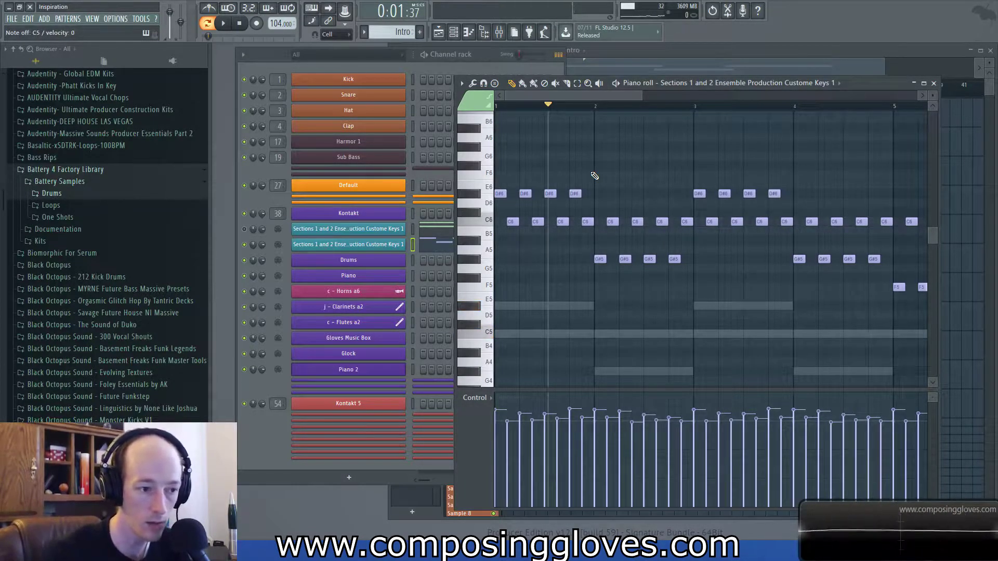
# Examine measure 5 by selecting all its notes, then only its first F5 note.
pyautogui.hscroll(5, 598, 175)
pyautogui.scroll(-1, 624, 173)
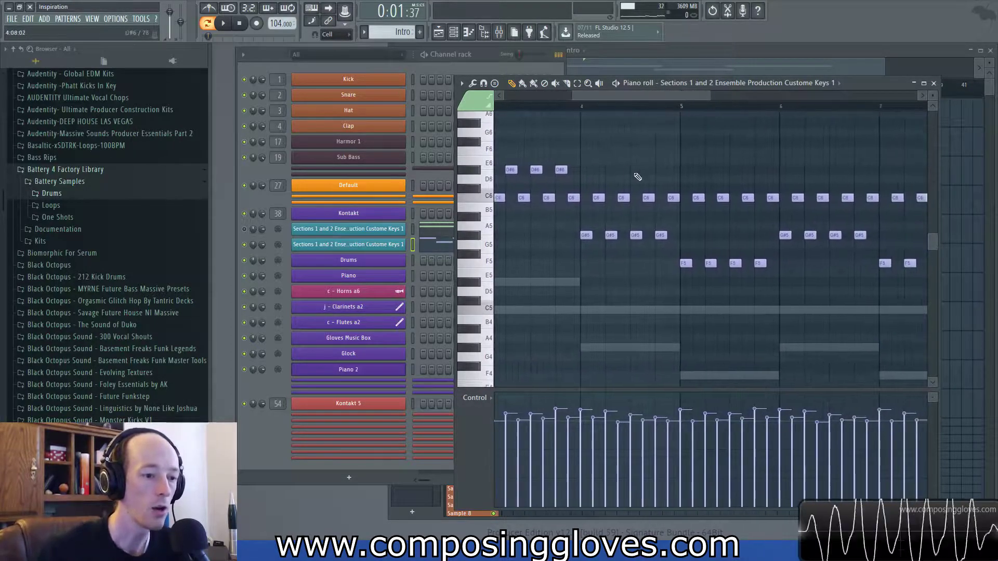
pyautogui.moveTo(685, 186); pyautogui.dragTo(773, 292)
pyautogui.scroll(1, 726, 238)
pyautogui.scroll(-2, 722, 237)
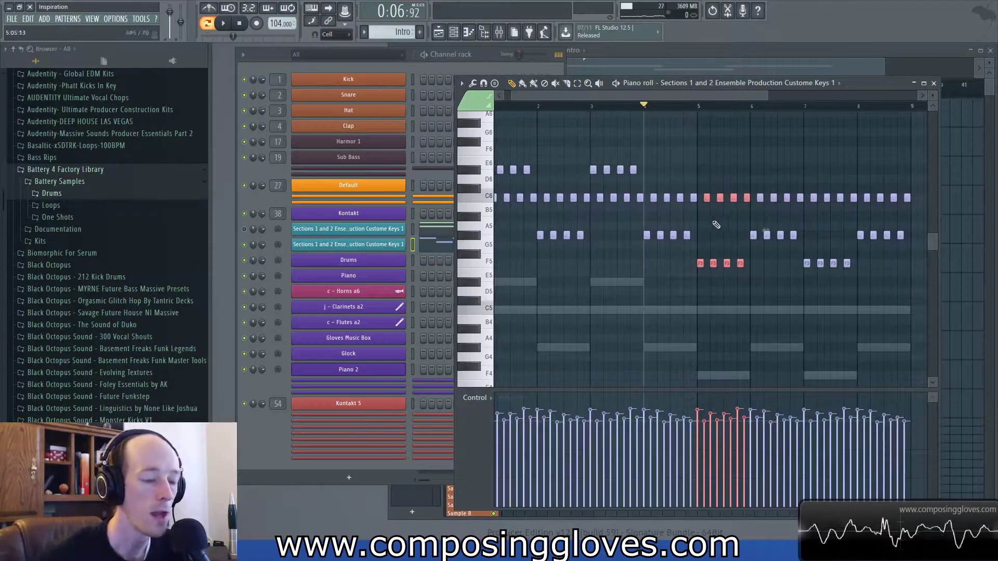
pyautogui.scroll(3, 700, 250)
pyautogui.click(687, 265)
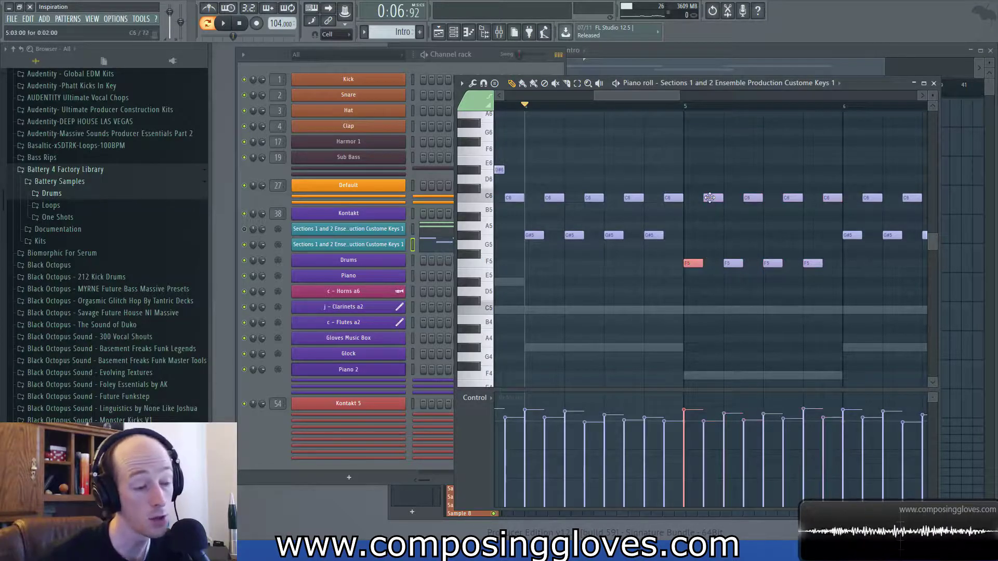
pyautogui.scroll(-3, 710, 197)
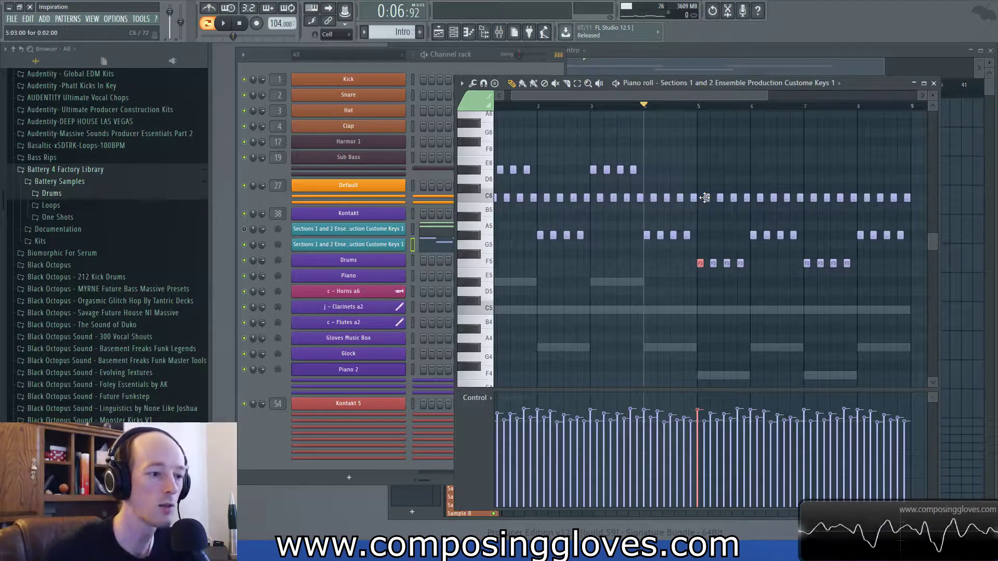
# Listen to the second Sections 1 and 2 Ensemble part from measure 4 into measure 5, then stop playback.
pyautogui.scroll(3, 705, 197)
pyautogui.press('space')
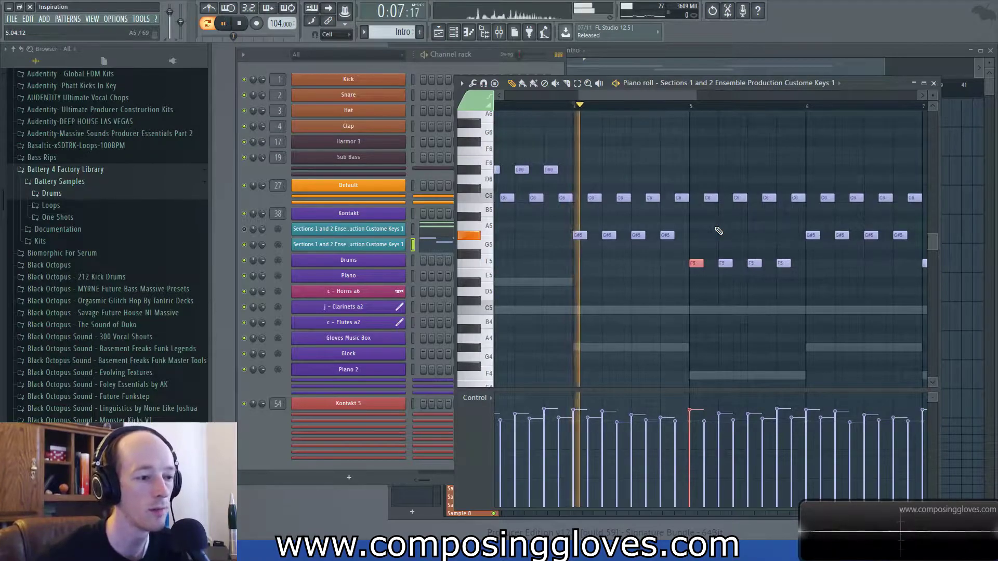
pyautogui.moveTo(732, 224); pyautogui.dragTo(638, 207)
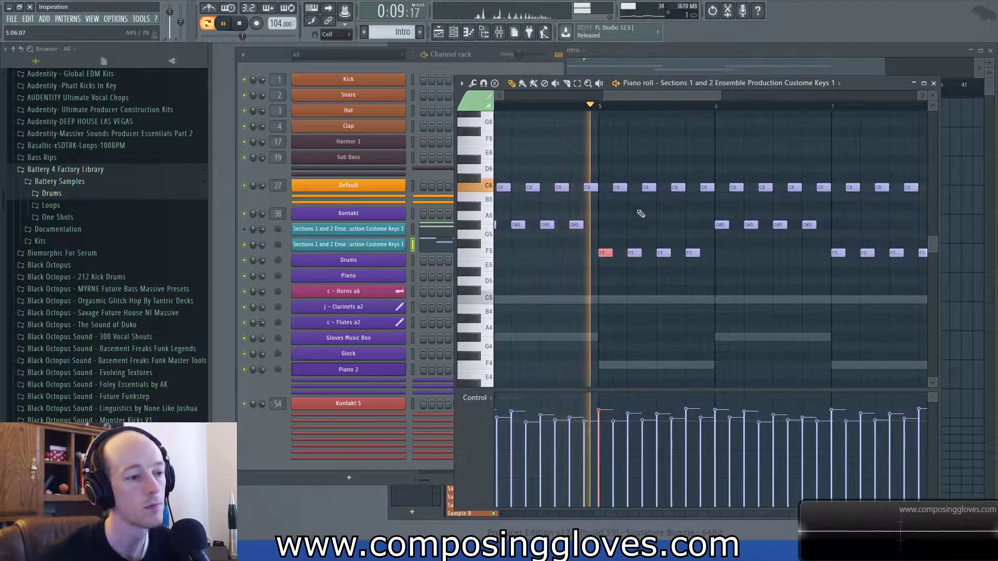
pyautogui.press('space')
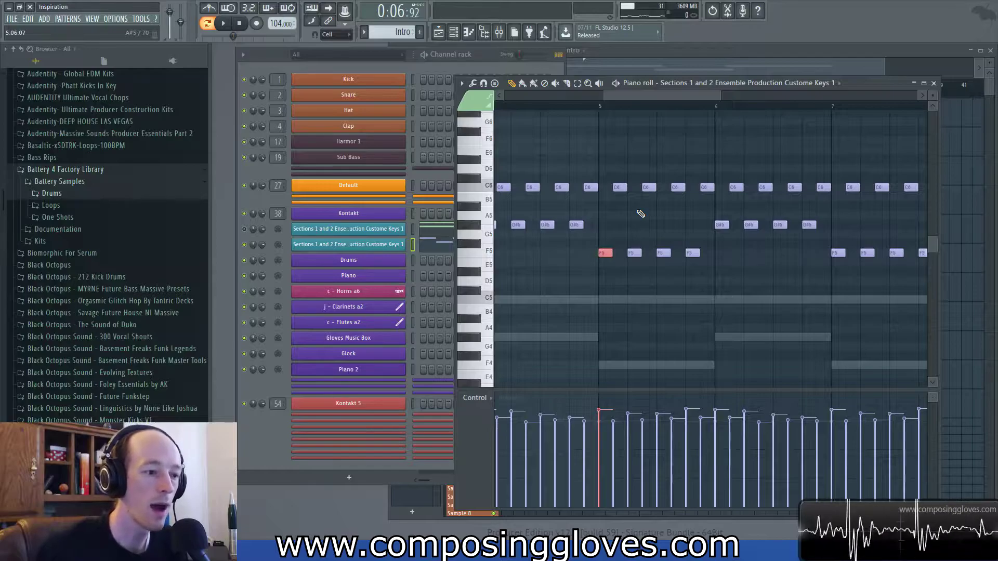
# Examine the second half of the part by selecting measure 5's notes, then everything from measure 5 onward, and clear the selection.
pyautogui.moveTo(641, 214)
pyautogui.mouseDown()
pyautogui.moveTo(671, 208)
pyautogui.moveTo(760, 227)
pyautogui.mouseUp()
pyautogui.moveTo(695, 166); pyautogui.dragTo(815, 276)
pyautogui.scroll(-3, 712, 159)
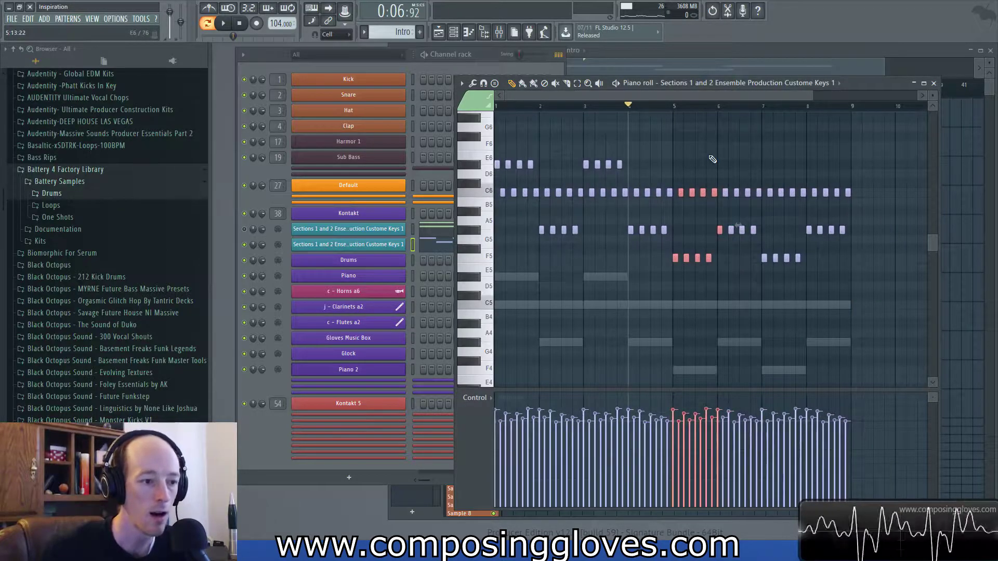
pyautogui.scroll(3, 681, 183)
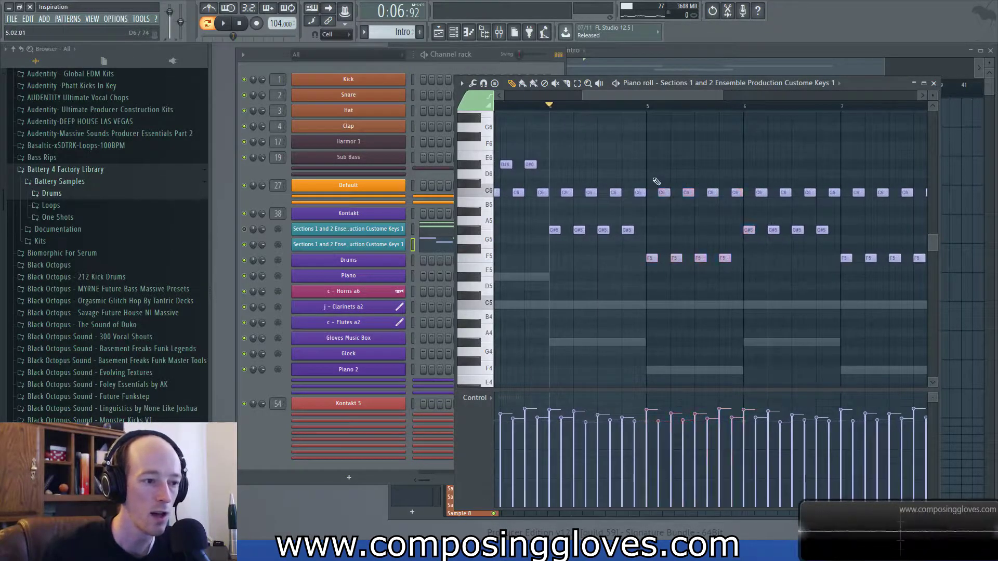
pyautogui.scroll(-3, 655, 145)
pyautogui.moveTo(650, 106); pyautogui.dragTo(860, 126)
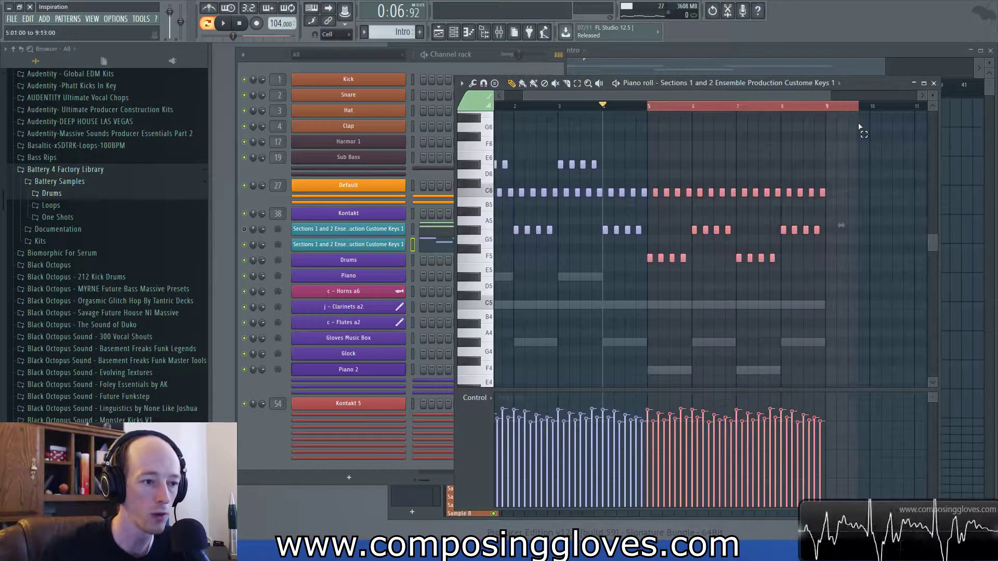
pyautogui.click(828, 146)
# Listen to the part from measure 5 through measure 7, following the notes, and stop playback.
pyautogui.scroll(3, 707, 167)
pyautogui.hscroll(-2, 663, 172)
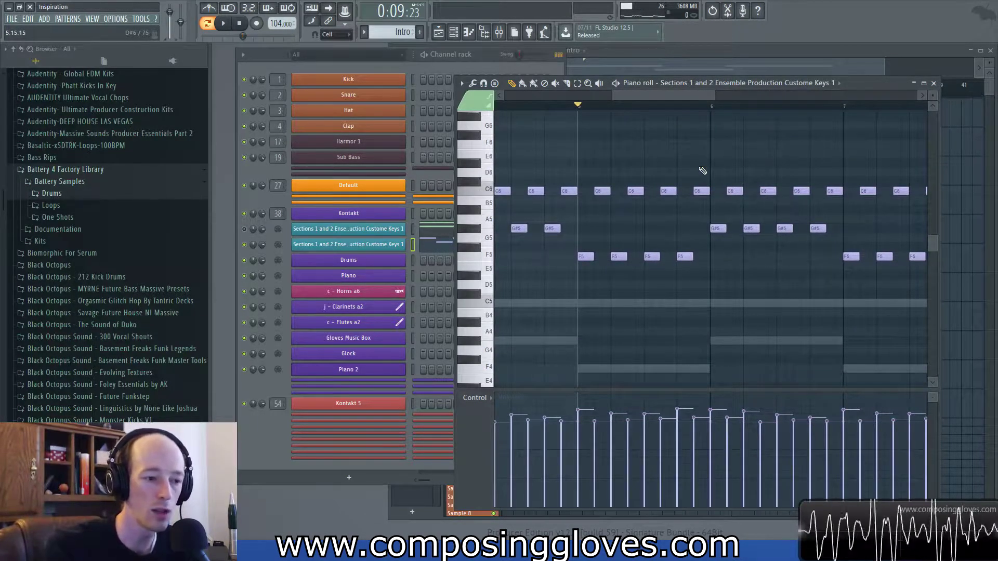
pyautogui.scroll(1, 702, 170)
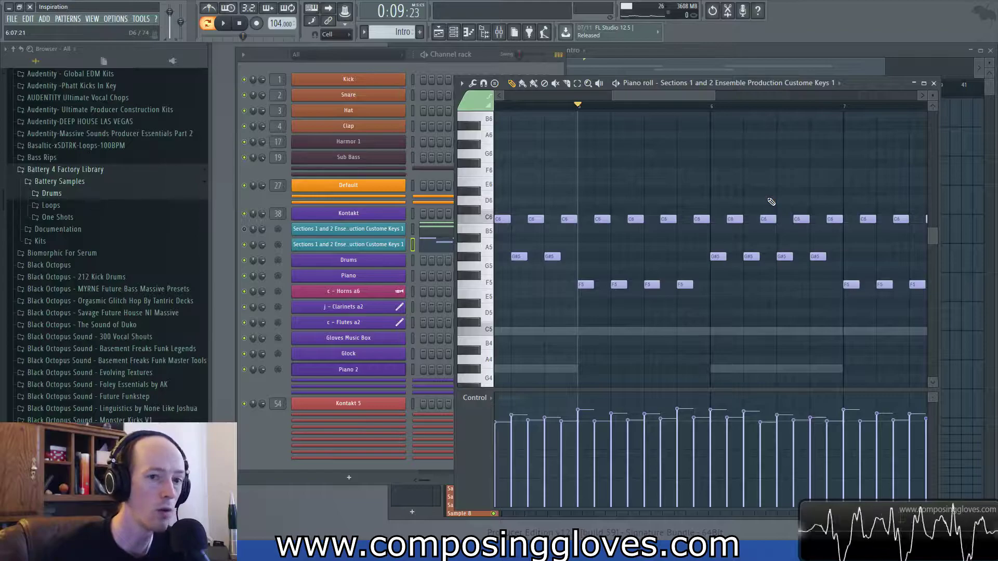
pyautogui.press('space')
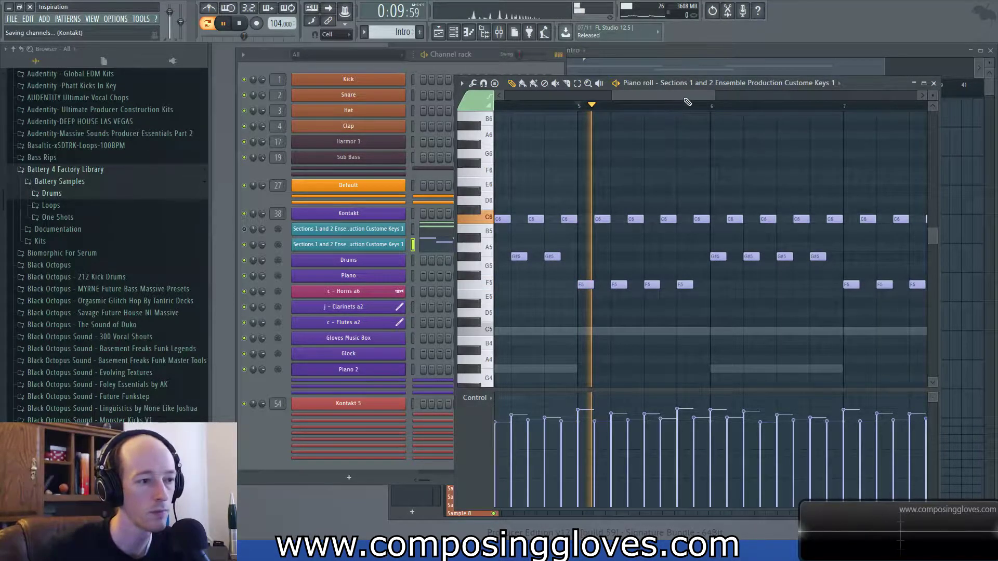
pyautogui.scroll(-1, 687, 100)
pyautogui.scroll(-1, 700, 106)
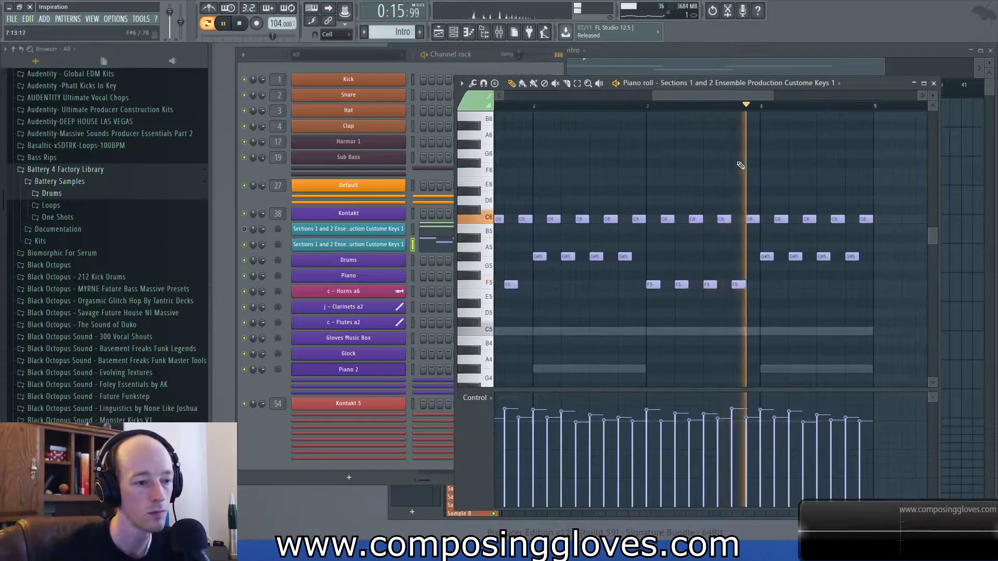
pyautogui.press('space')
# Compare measures 5 and 6 by selecting each measure's notes in turn, finishing with measure 5 selected.
pyautogui.moveTo(749, 212); pyautogui.dragTo(859, 279)
pyautogui.moveTo(645, 208); pyautogui.dragTo(719, 364)
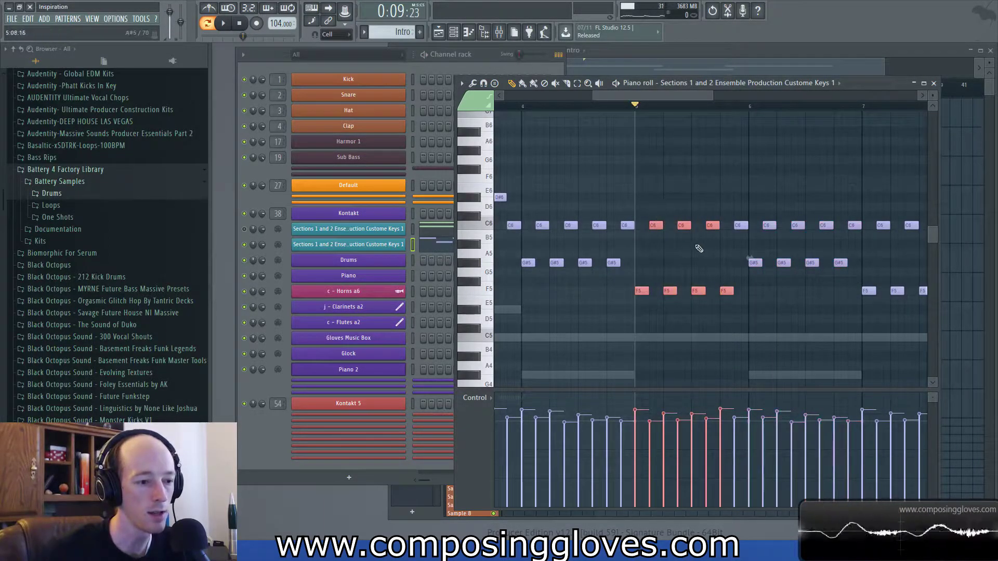
pyautogui.moveTo(754, 213); pyautogui.dragTo(855, 279)
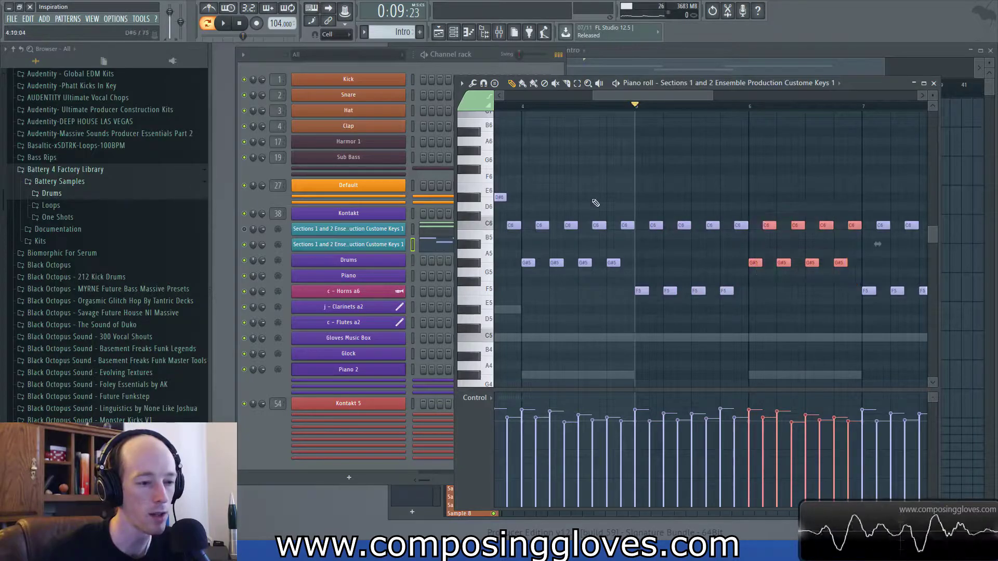
pyautogui.moveTo(655, 212); pyautogui.dragTo(746, 318)
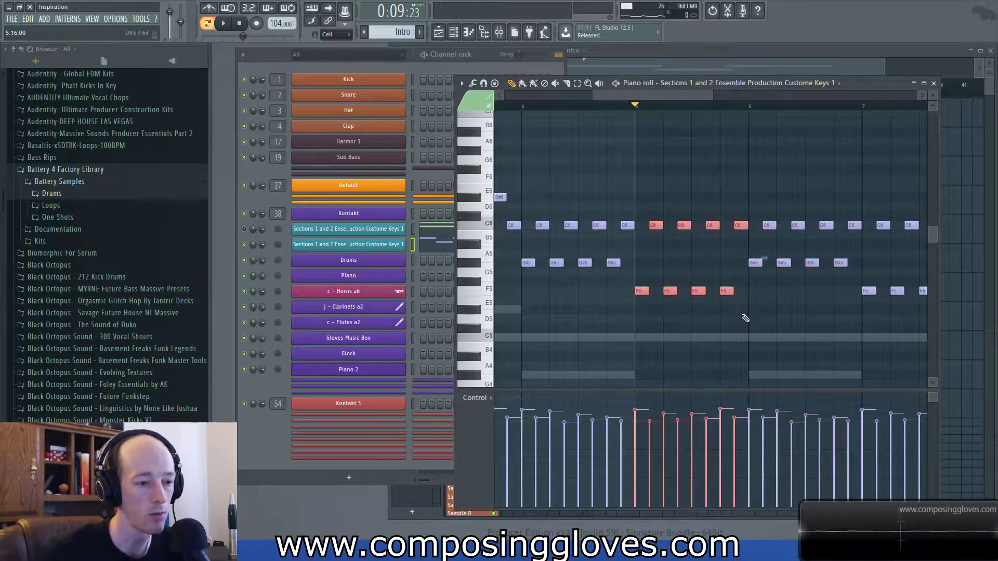
pyautogui.scroll(-4, 685, 285)
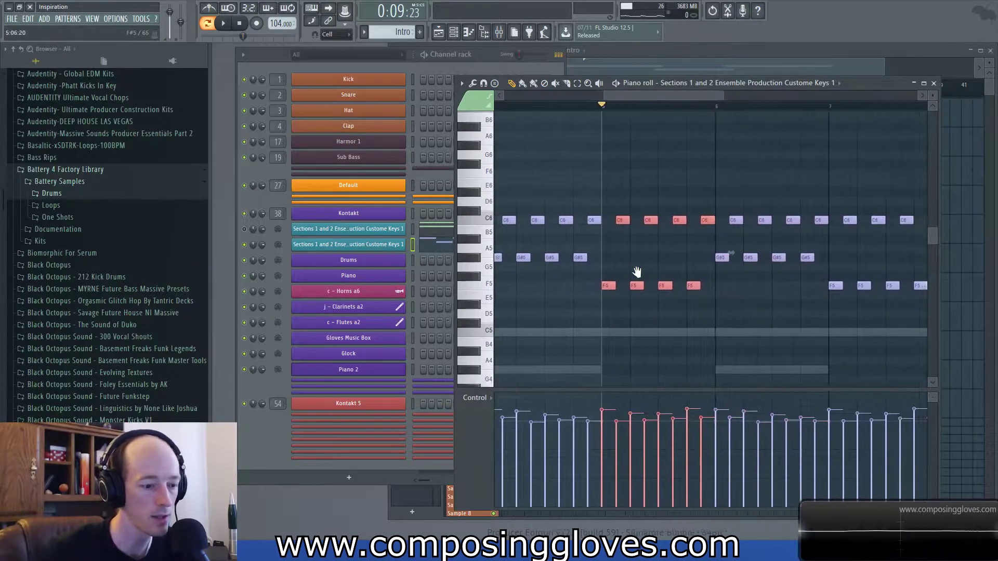
# Switch the piano roll to the first Sections 1 and 2 Ensemble part through its ghost C5 note and view all its measures.
pyautogui.scroll(-3, 809, 156)
pyautogui.scroll(-1, 812, 156)
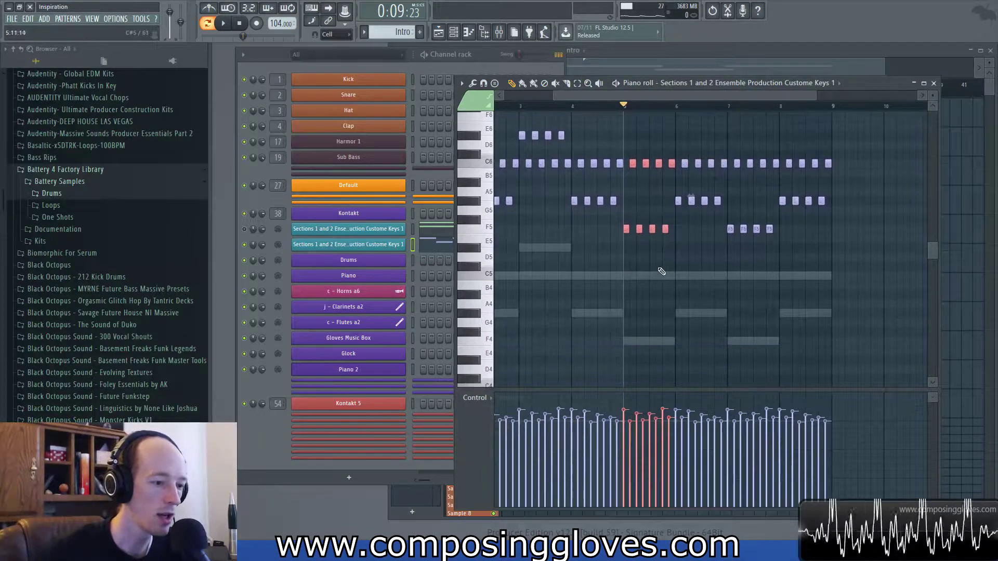
pyautogui.doubleClick(658, 277)
pyautogui.scroll(-2, 648, 243)
pyautogui.hscroll(-2, 798, 208)
pyautogui.moveTo(794, 219); pyautogui.dragTo(799, 224)
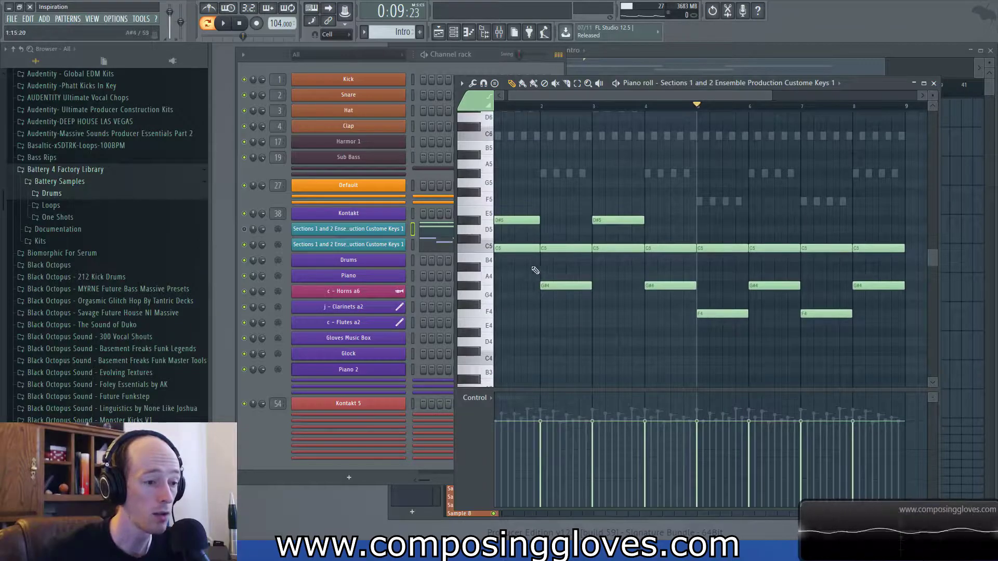
# Unmute the first Sections 1 and 2 Ensemble channel, play briefly, and bring the piano roll back to the front.
pyautogui.click(245, 230)
pyautogui.press('space')
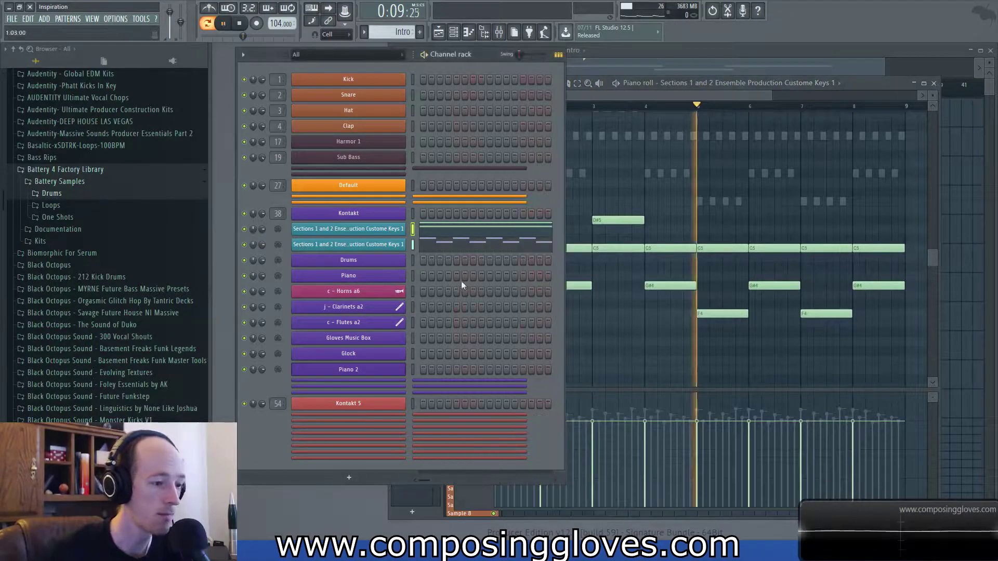
pyautogui.press('space')
pyautogui.click(663, 149)
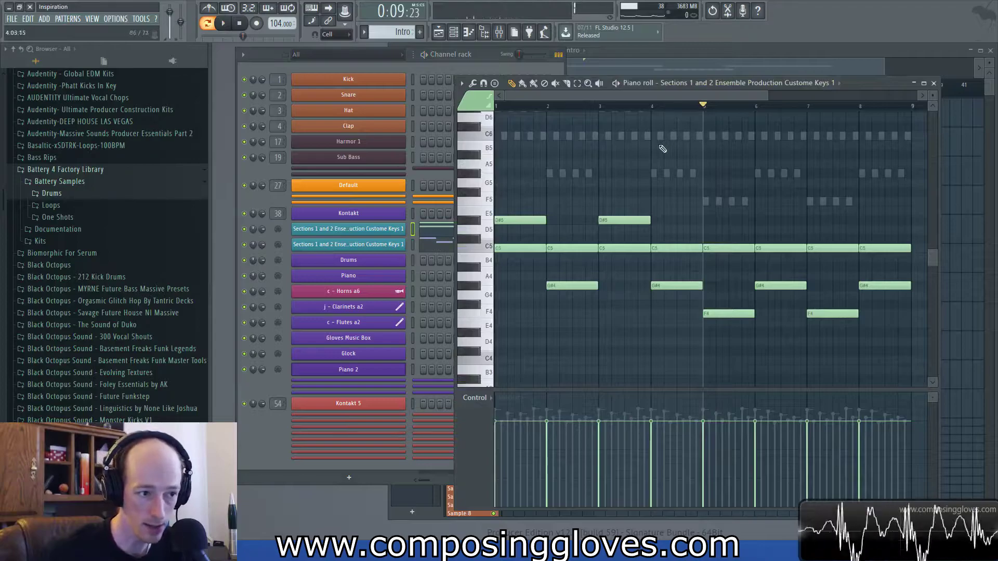
# Close the piano roll and open the Intro #2 pattern from its clip at the Development marker in the playlist.
pyautogui.click(933, 83)
pyautogui.click(600, 73)
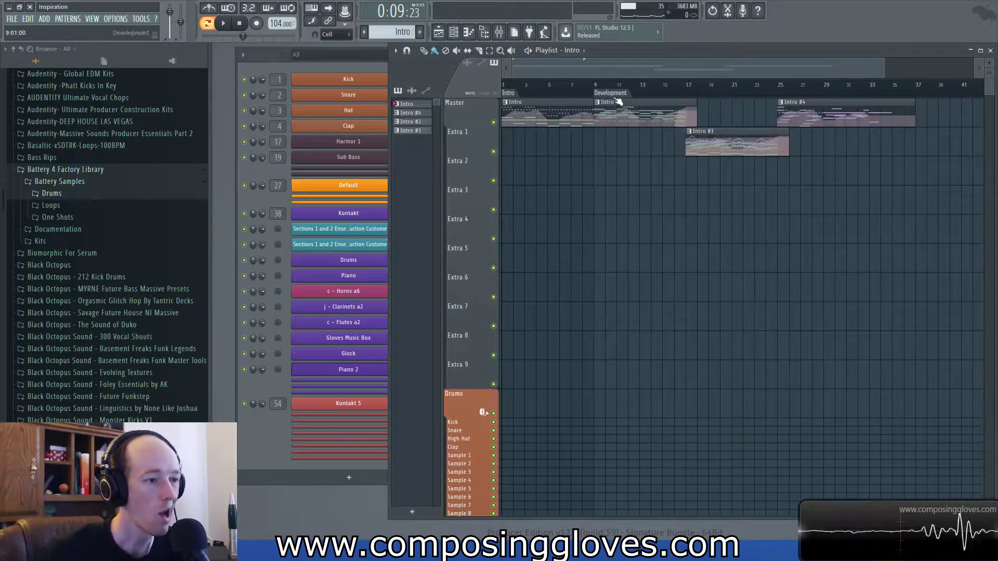
pyautogui.doubleClick(642, 124)
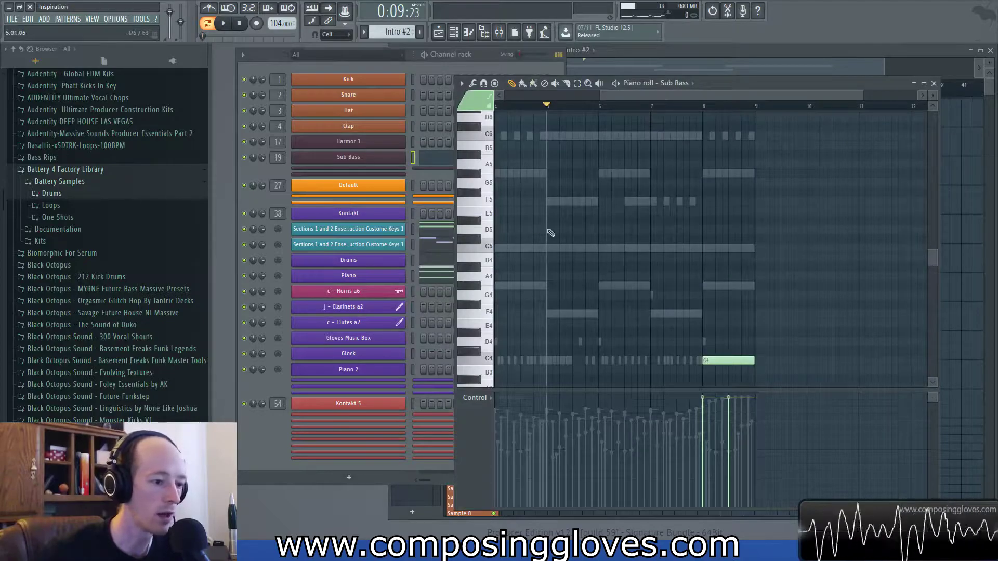
# Switch the piano roll from Sub Bass to the Piano part through its ghost notes and show the whole part.
pyautogui.scroll(2, 581, 243)
pyautogui.scroll(2, 525, 184)
pyautogui.keyDown('ctrl'); pyautogui.scroll(3, 515, 183); pyautogui.keyUp('ctrl')
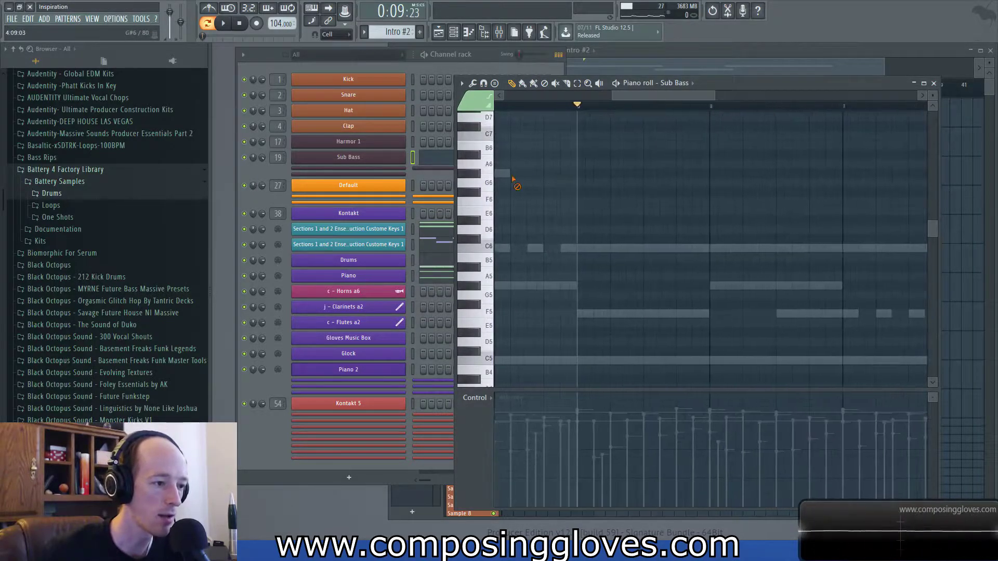
pyautogui.hscroll(-3, 628, 184)
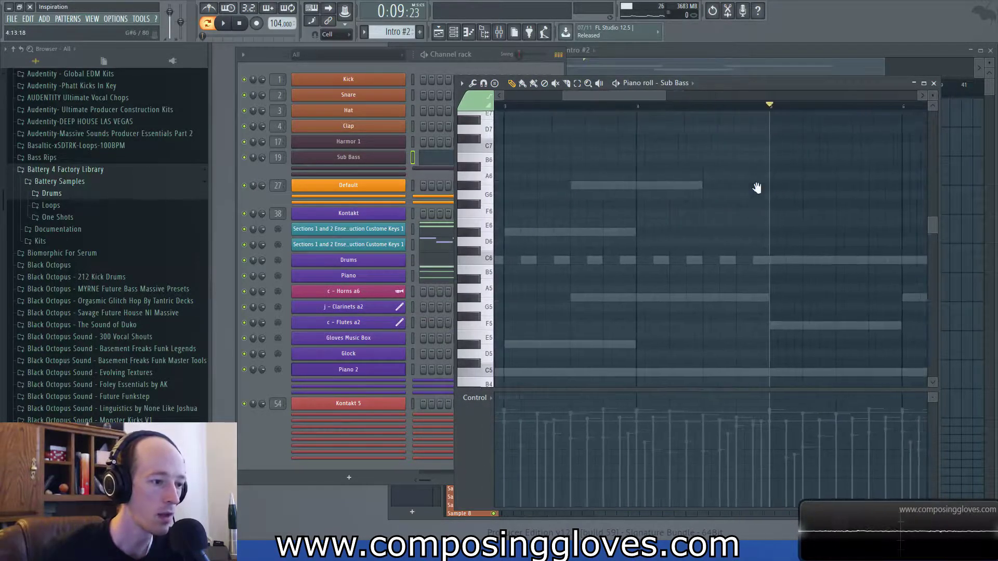
pyautogui.doubleClick(624, 188)
pyautogui.scroll(-3, 624, 234)
pyautogui.press('space')
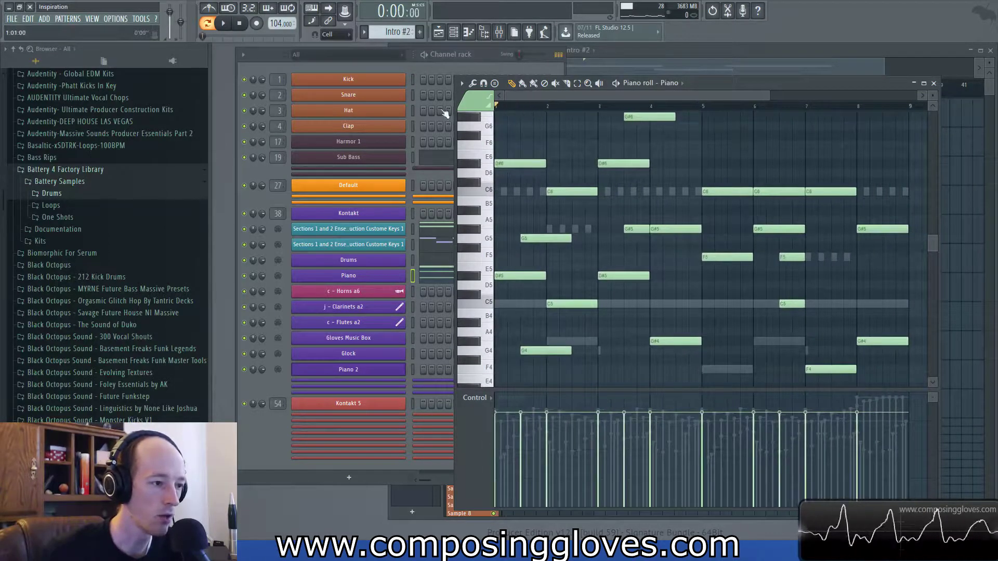
# Solo the Piano channel and listen to its part from the start into measure 7.
pyautogui.click(245, 378)
pyautogui.rightClick(244, 276)
pyautogui.click(741, 95)
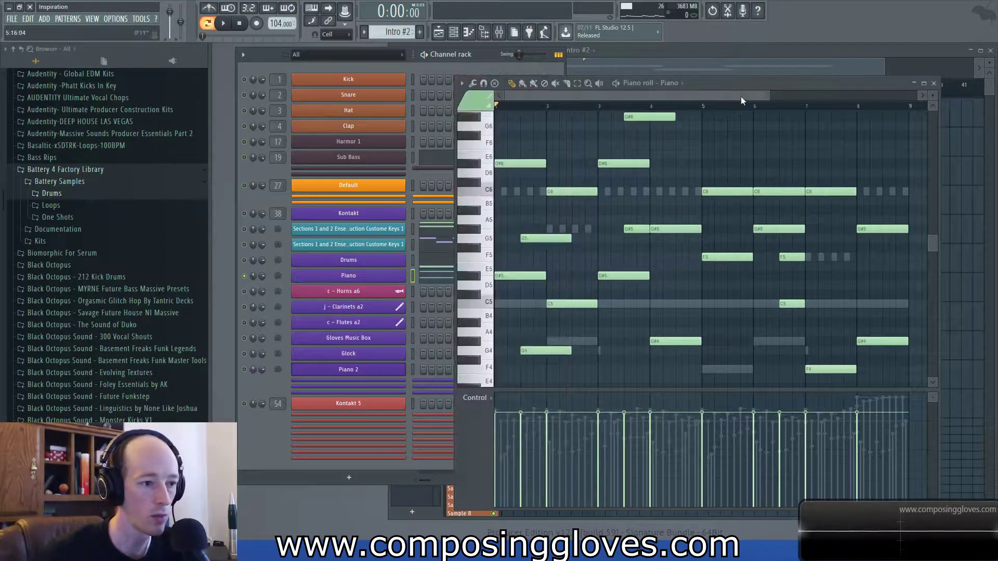
pyautogui.press('space')
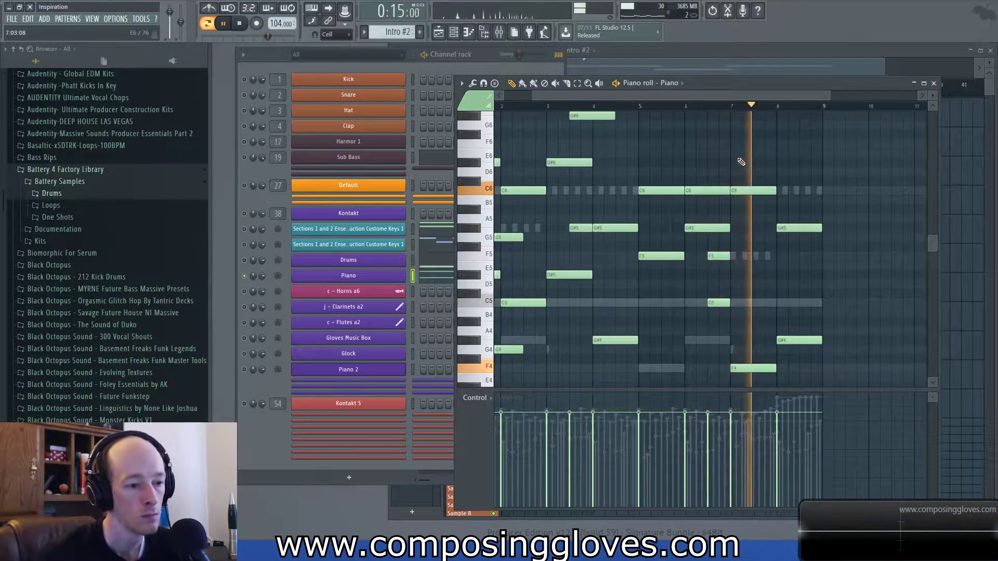
pyautogui.press('space')
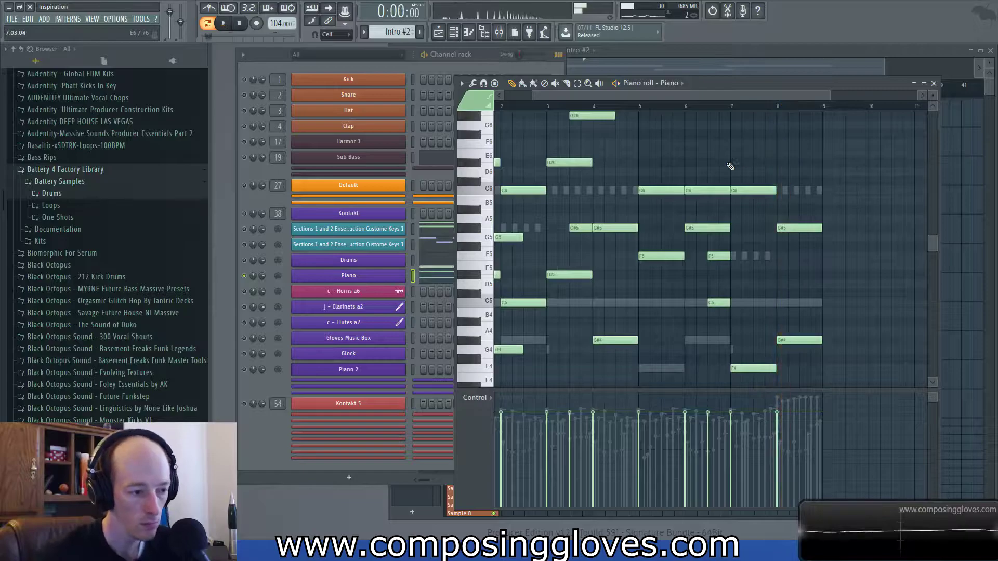
# Examine the Piano part's note layout from the opening measures through the second half.
pyautogui.hscroll(-2, 573, 202)
pyautogui.scroll(2, 573, 202)
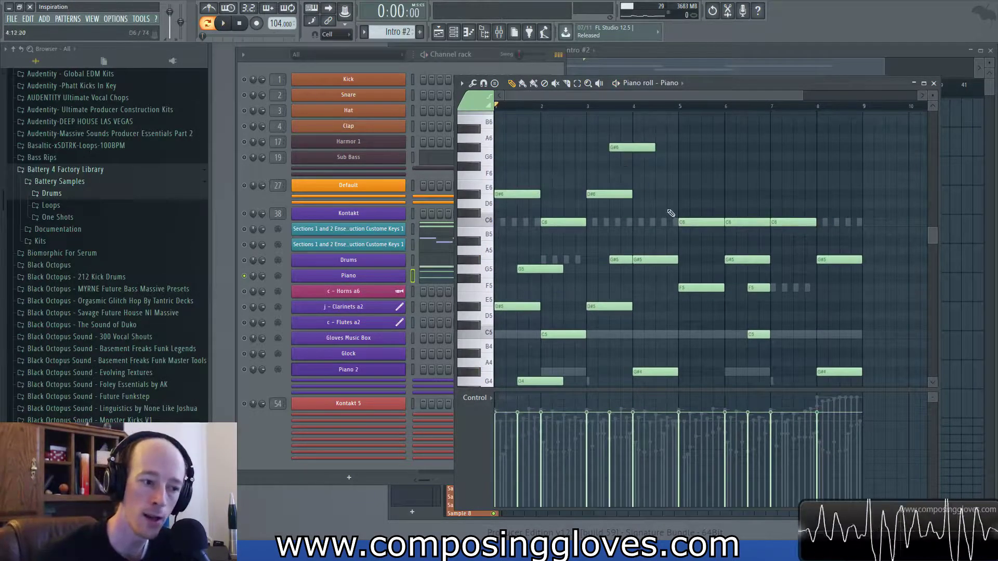
pyautogui.scroll(-1, 670, 213)
pyautogui.keyDown('ctrl'); pyautogui.scroll(4, 613, 275); pyautogui.keyUp('ctrl')
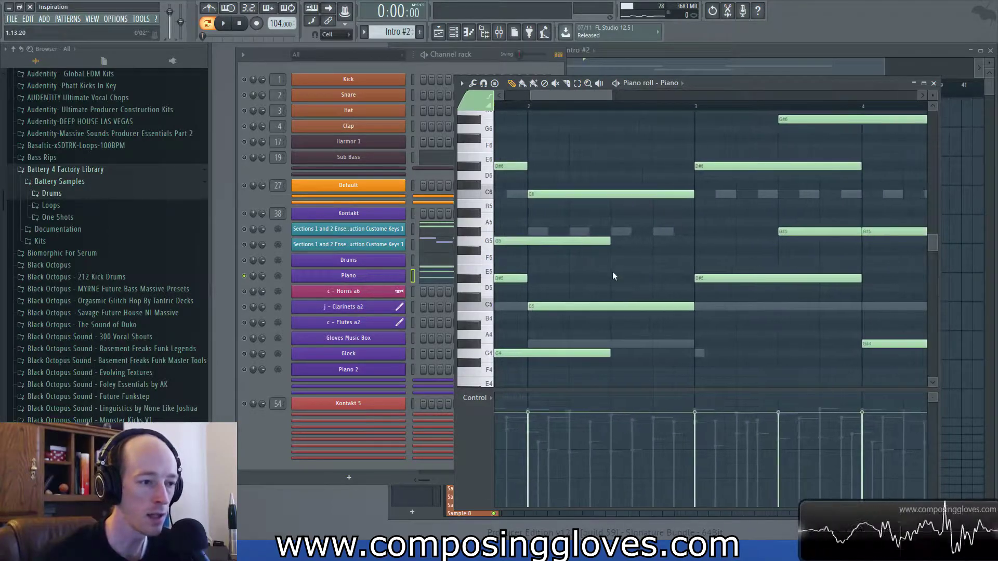
pyautogui.keyDown('ctrl'); pyautogui.scroll(-3, 611, 154); pyautogui.keyUp('ctrl')
pyautogui.hscroll(5, 530, 129)
pyautogui.scroll(1, 530, 129)
pyautogui.moveTo(852, 207); pyautogui.dragTo(499, 374)
# Examine measure 7 of the Piano part by selecting its F4 and C6 notes alternately, then clear the selection.
pyautogui.scroll(-3, 729, 173)
pyautogui.click(675, 319)
pyautogui.click(687, 140)
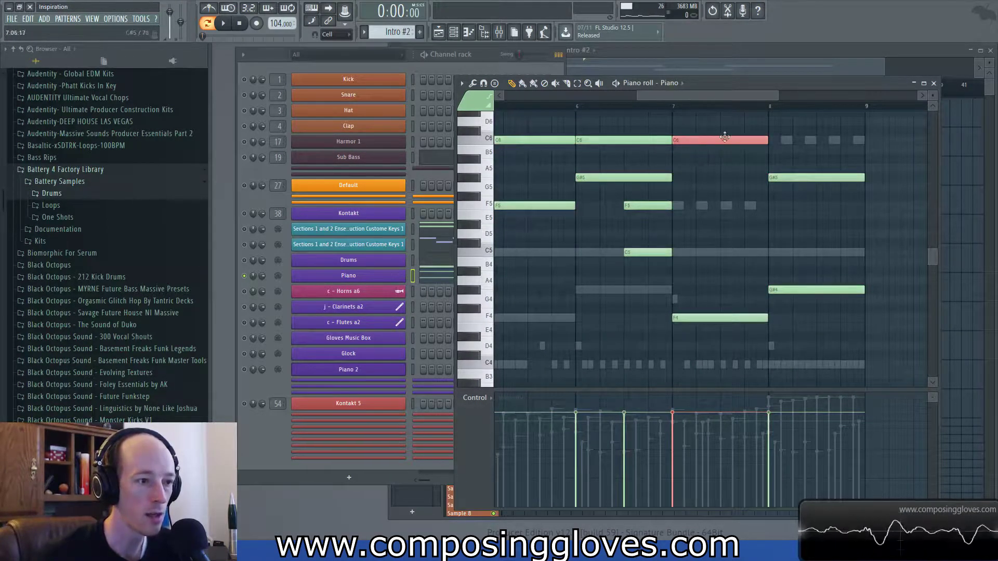
pyautogui.click(686, 317)
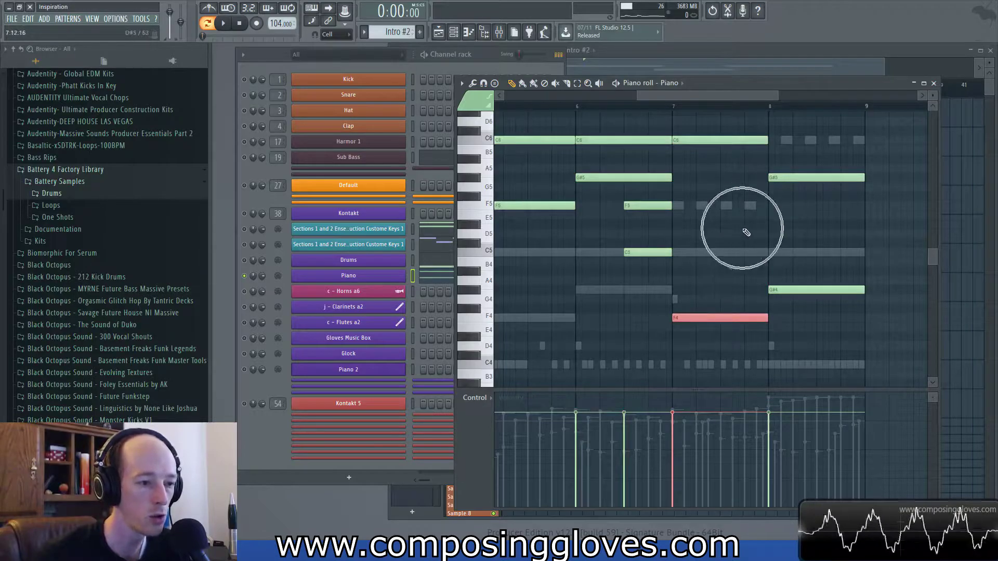
pyautogui.click(694, 140)
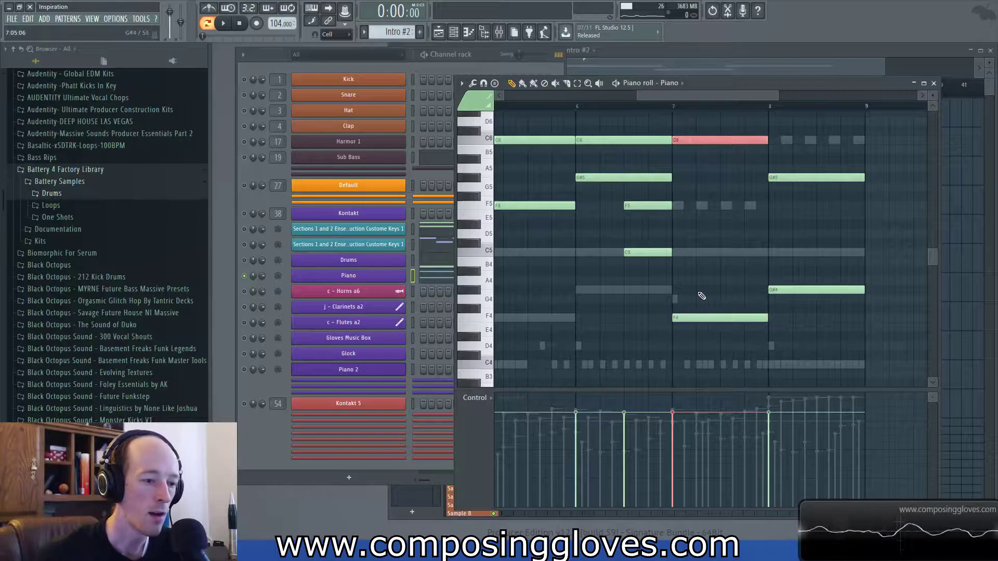
pyautogui.moveTo(702, 287); pyautogui.dragTo(745, 305)
pyautogui.click(727, 322)
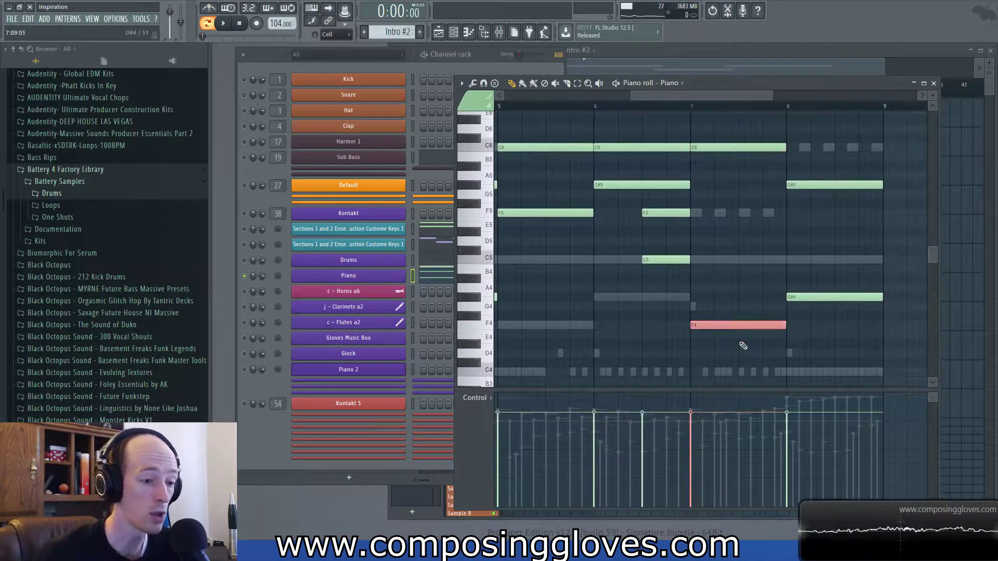
pyautogui.click(716, 147)
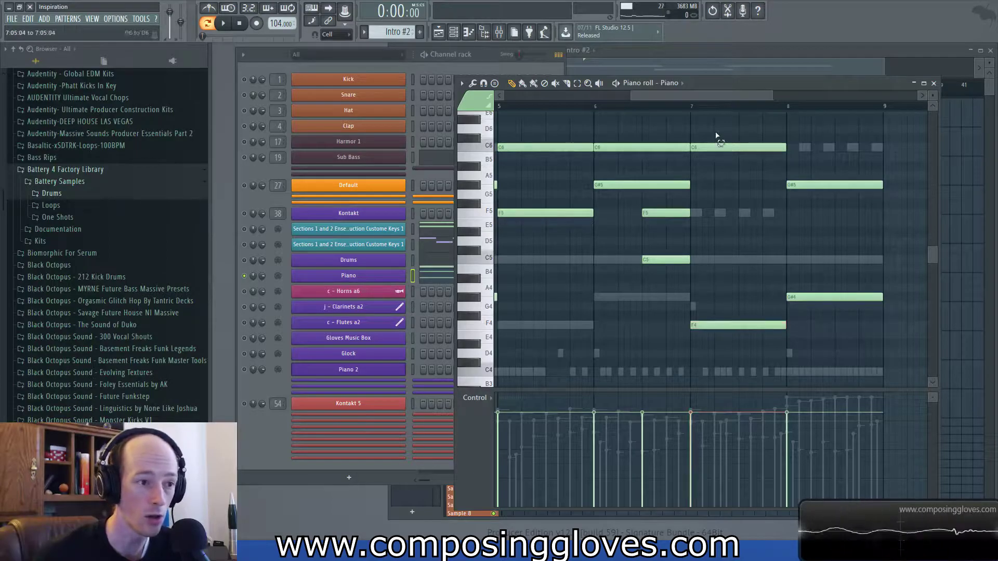
pyautogui.click(738, 199)
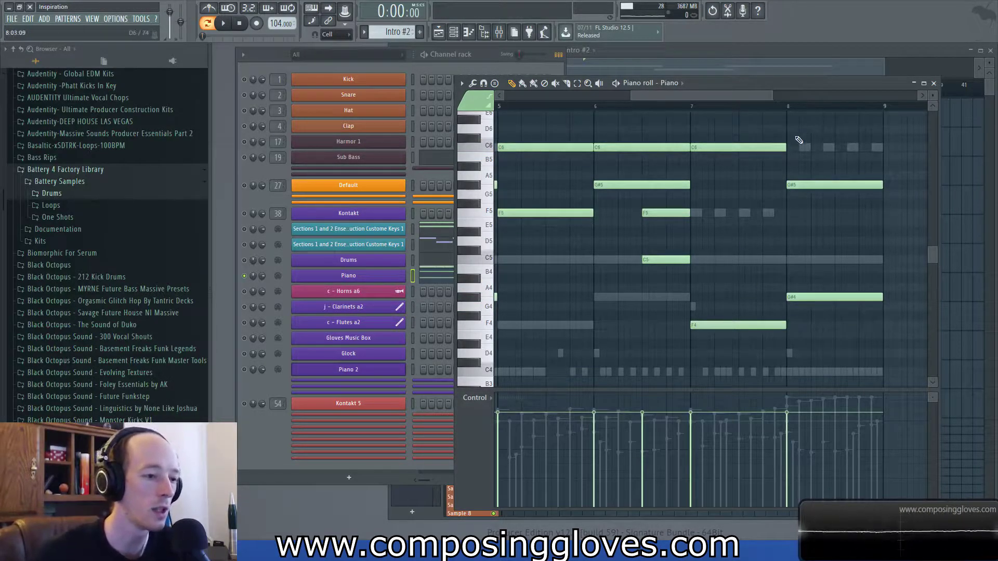
# Select the time range from bar 17 to 25 in the playlist and place the playhead at the start of Intro #2.
pyautogui.keyDown('ctrl'); pyautogui.scroll(-4, 750, 286); pyautogui.keyUp('ctrl')
pyautogui.moveTo(646, 199); pyautogui.dragTo(737, 192)
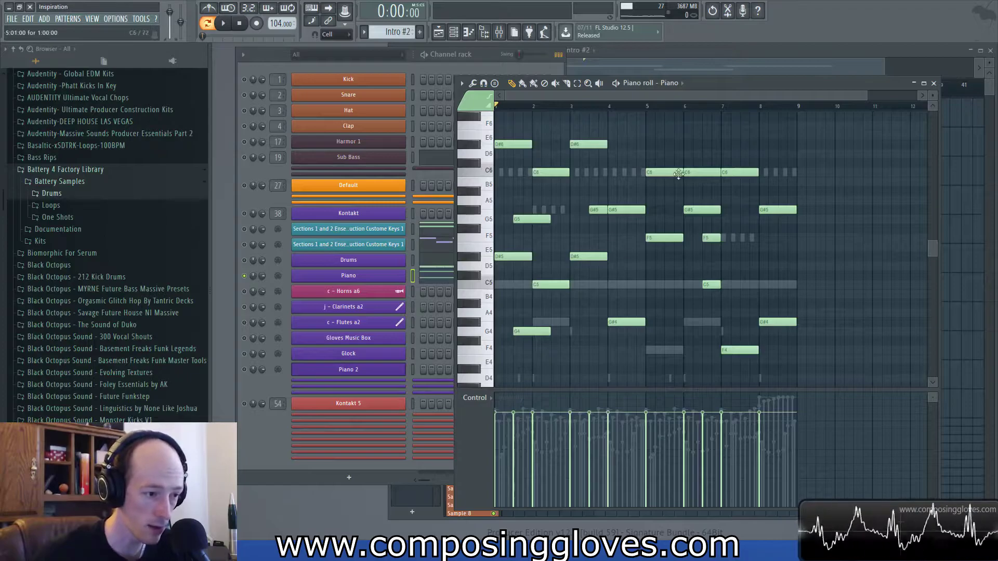
pyautogui.click(712, 58)
pyautogui.click(704, 132)
pyautogui.moveTo(728, 142)
pyautogui.mouseDown()
pyautogui.moveTo(837, 111)
pyautogui.moveTo(728, 143)
pyautogui.moveTo(639, 112)
pyautogui.moveTo(727, 140)
pyautogui.mouseUp()
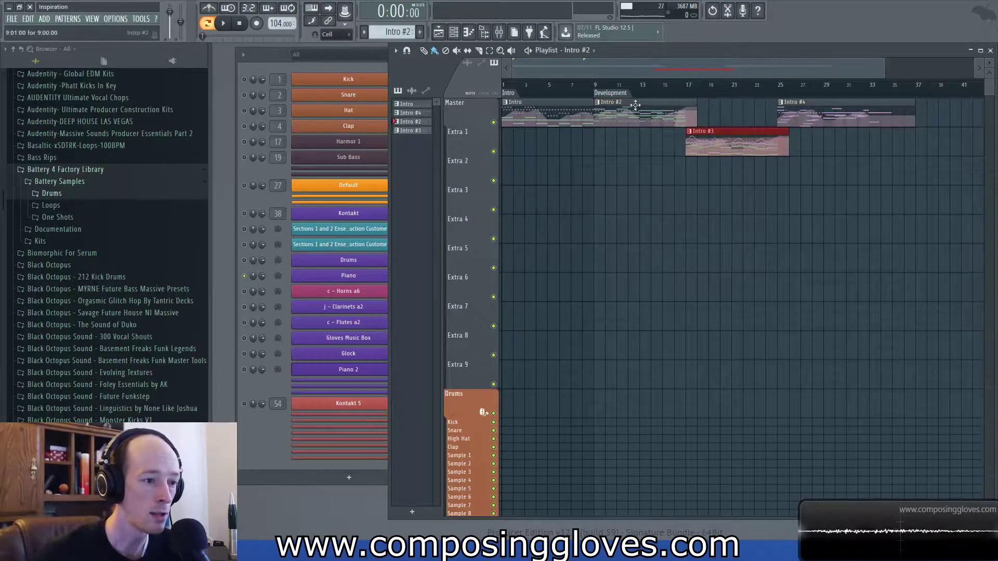
pyautogui.moveTo(596, 90); pyautogui.dragTo(779, 103)
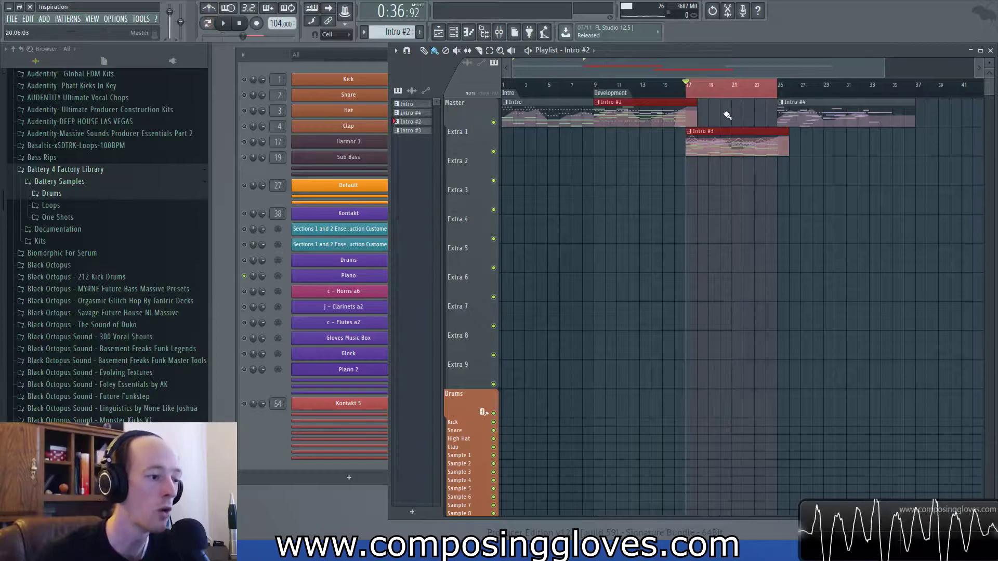
pyautogui.click(591, 81)
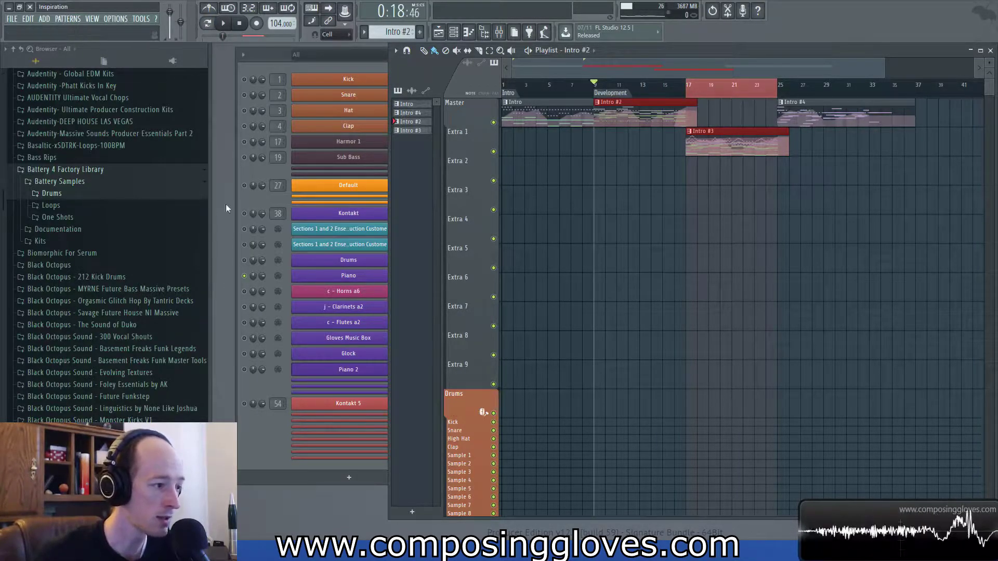
# Solo the Drums channel, open its Intro #2 part in the piano roll and listen to the opening measures.
pyautogui.click(246, 204)
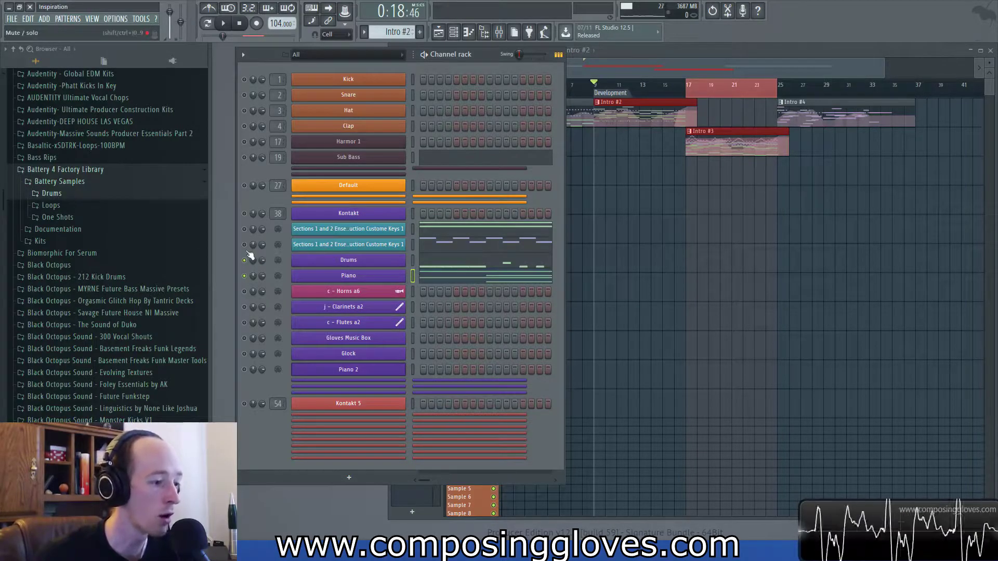
pyautogui.rightClick(245, 229)
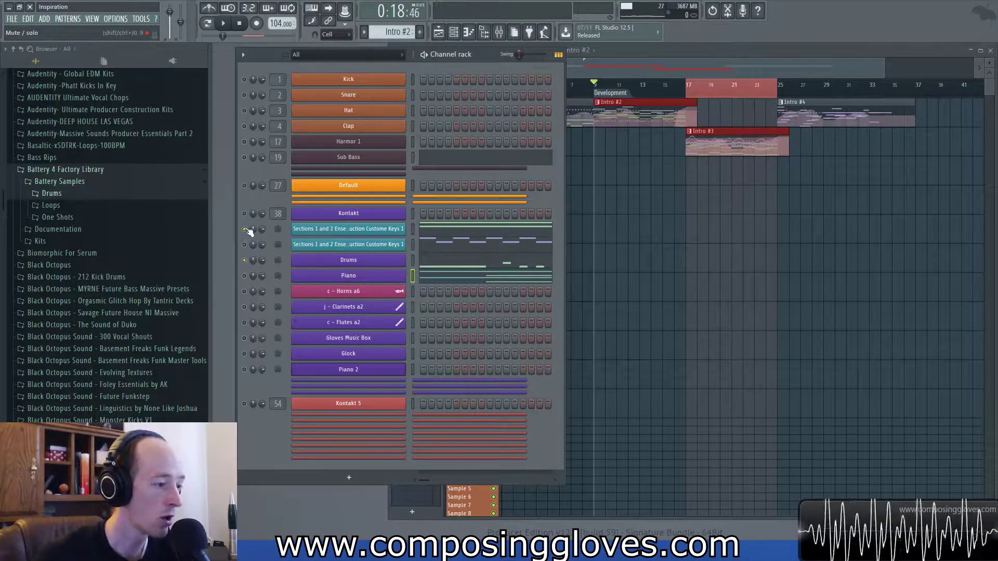
pyautogui.click(458, 262)
pyautogui.scroll(3, 634, 283)
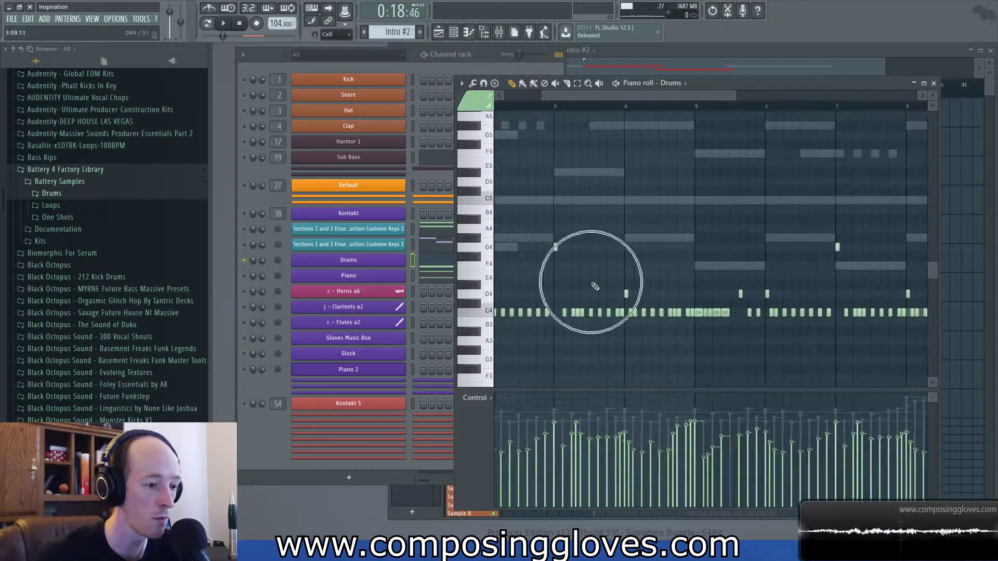
pyautogui.hscroll(-3, 596, 153)
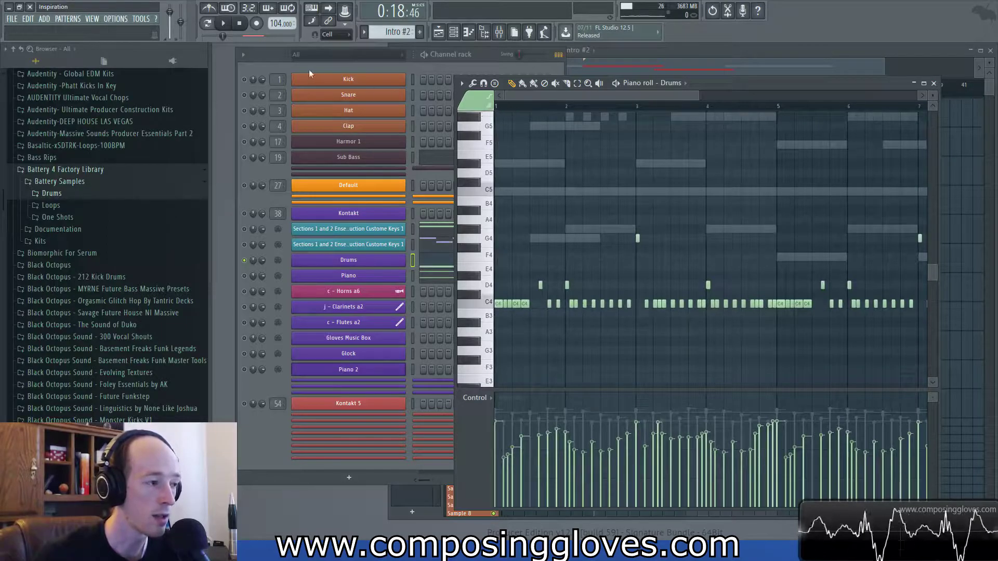
pyautogui.click(223, 24)
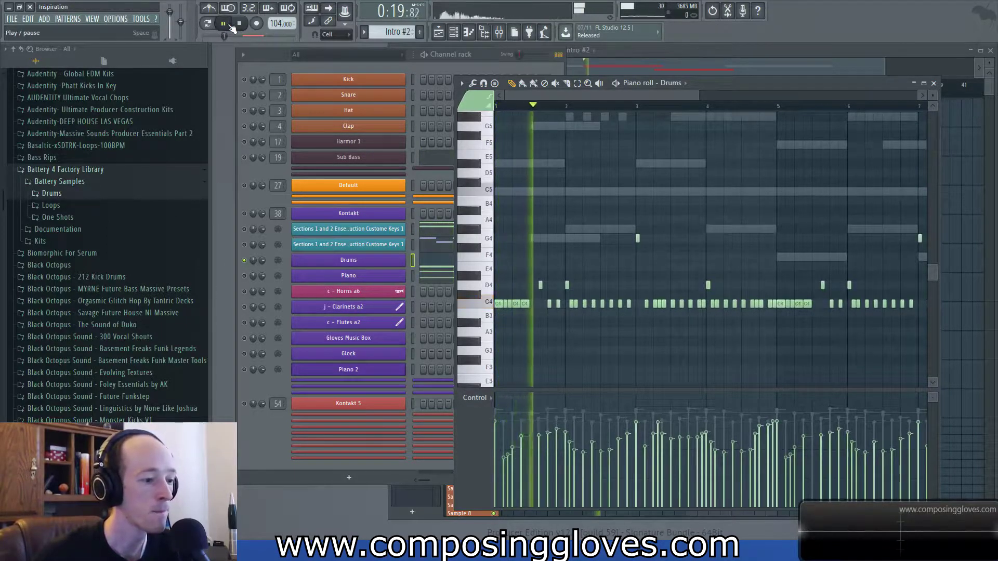
pyautogui.click(227, 24)
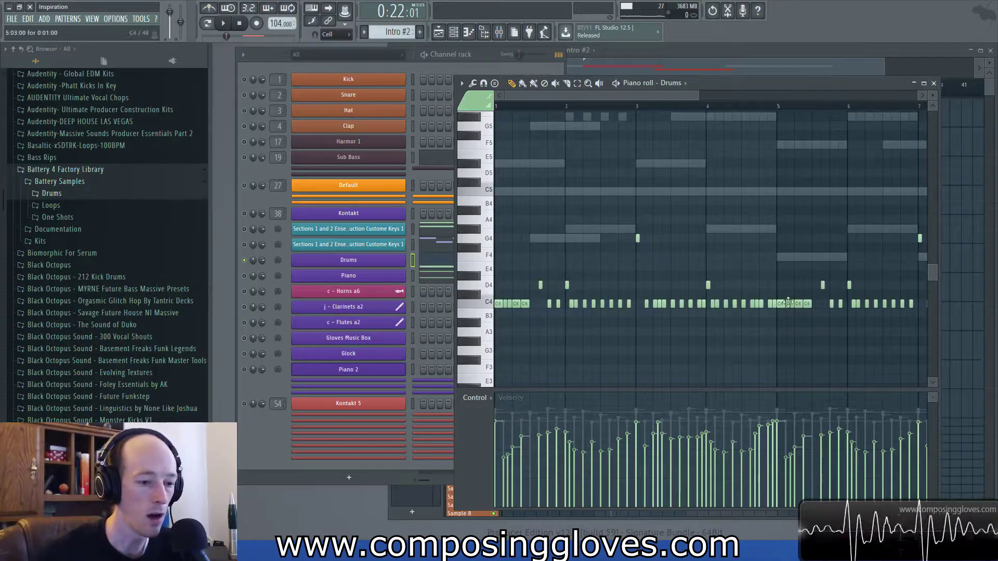
# Play the Drums part briefly from the start of measure 8.
pyautogui.scroll(-3, 753, 339)
pyautogui.scroll(4, 773, 378)
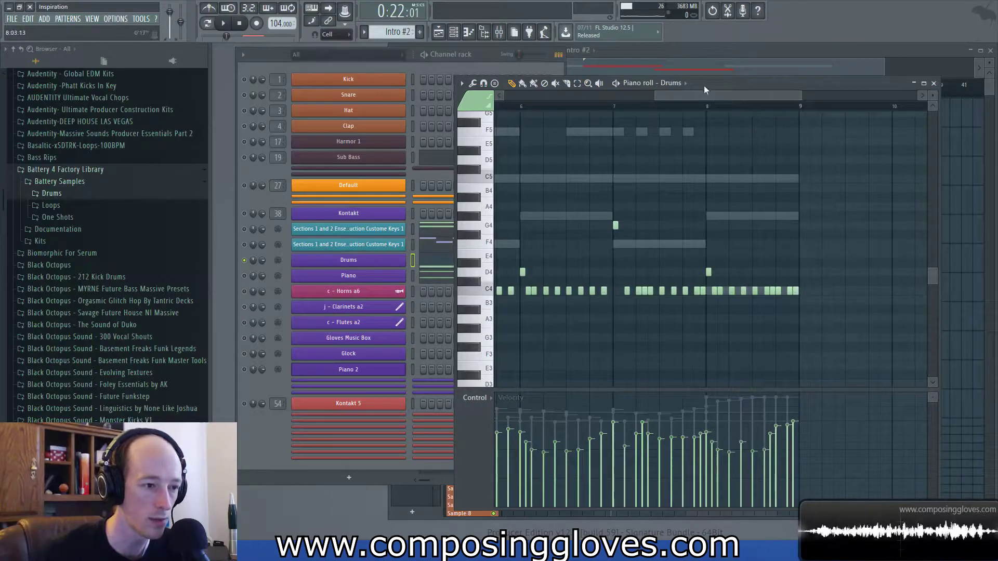
pyautogui.click(712, 108)
pyautogui.press('space')
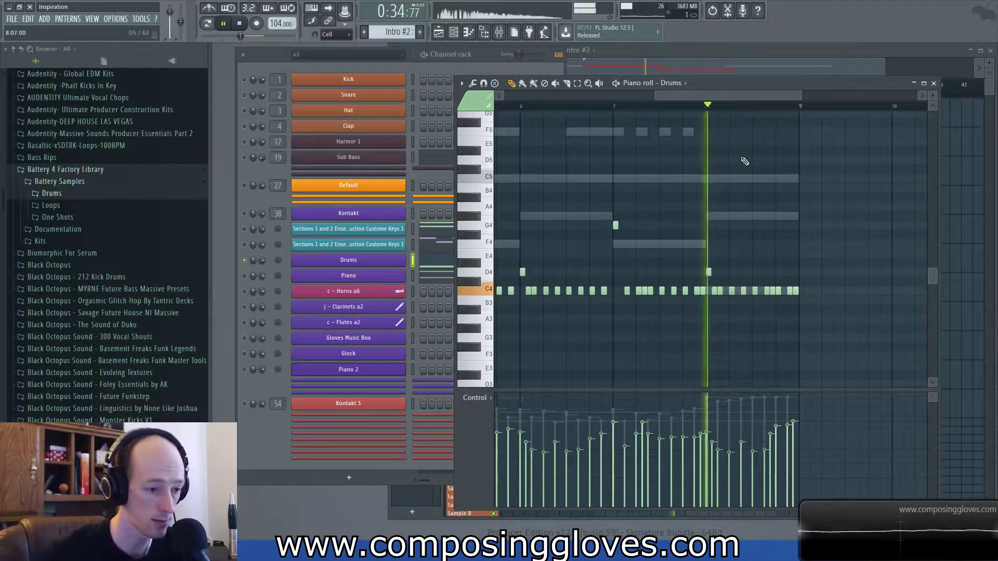
pyautogui.press('space')
# Examine the Drums part's note pattern across the whole of Intro #2.
pyautogui.moveTo(747, 201); pyautogui.dragTo(838, 221)
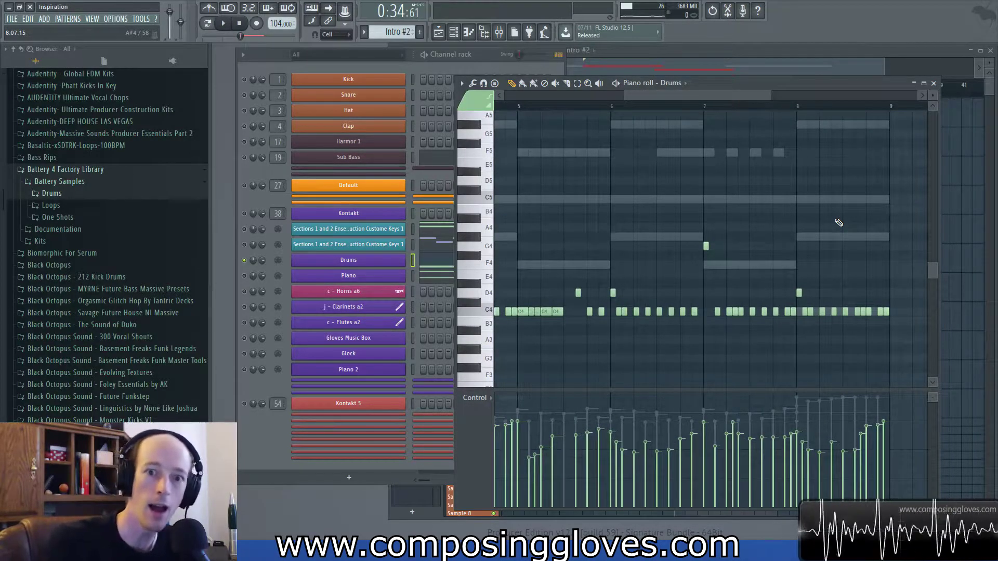
pyautogui.scroll(-4, 813, 222)
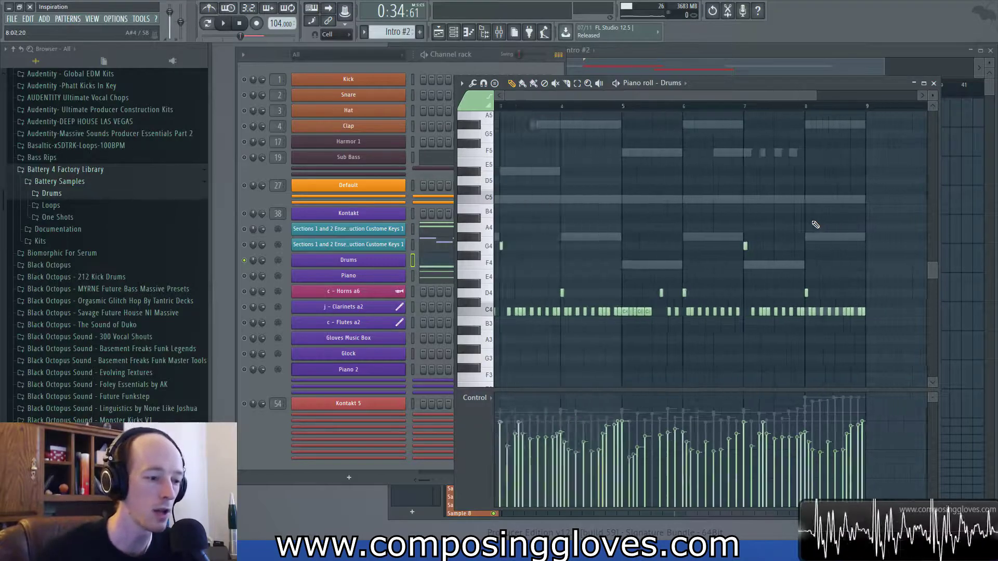
pyautogui.moveTo(808, 218); pyautogui.dragTo(825, 223)
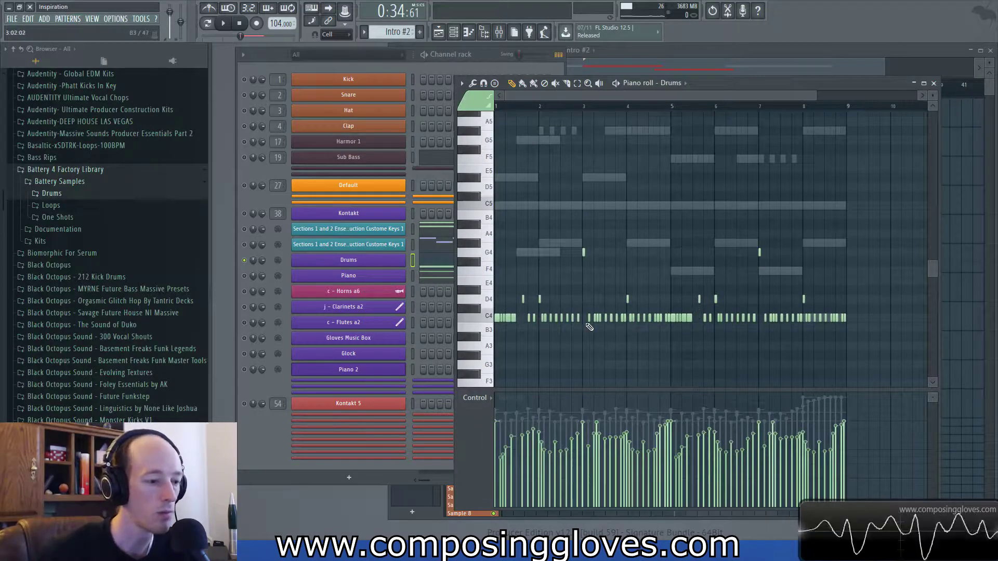
pyautogui.scroll(4, 589, 326)
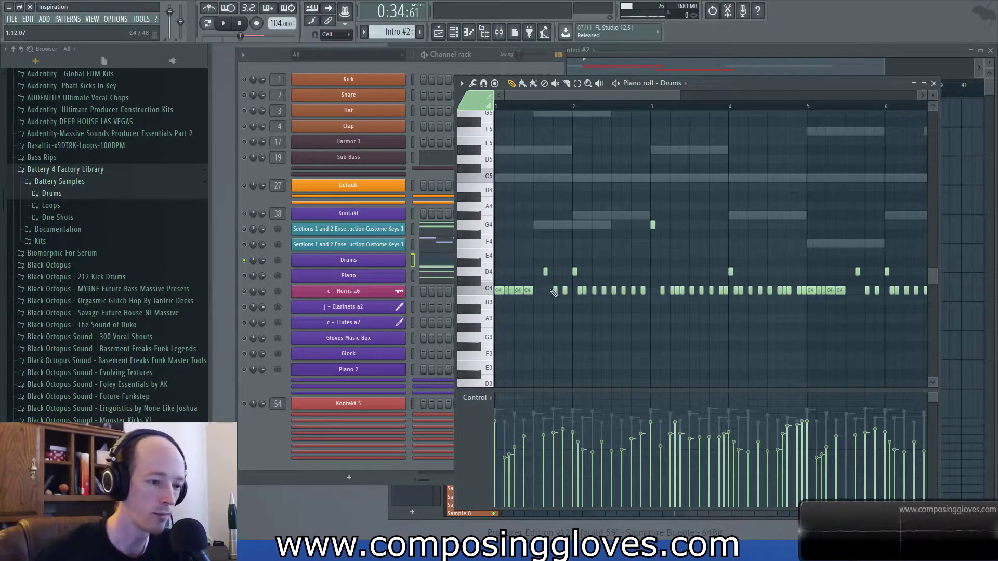
pyautogui.scroll(-3, 755, 274)
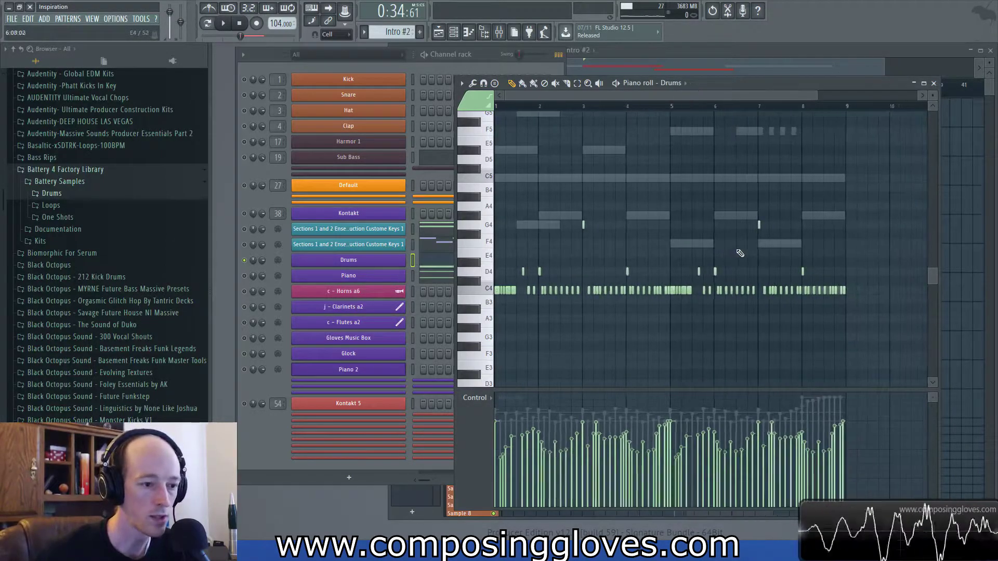
# Place the playlist playhead just before Intro #2 and unmute the Kontakt, both Sections 1 and 2, and Piano channels alongside Drums.
pyautogui.click(663, 70)
pyautogui.click(582, 86)
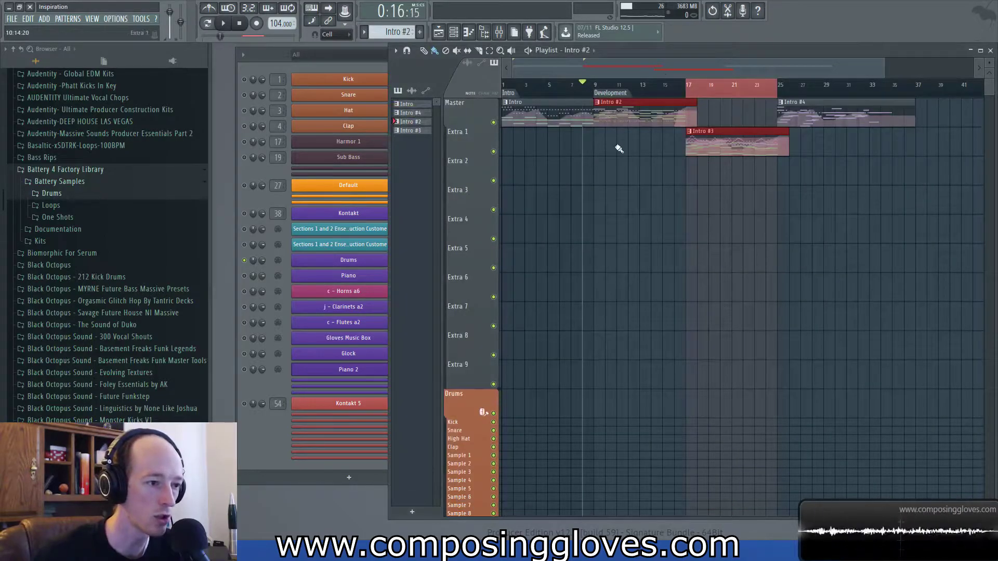
pyautogui.scroll(3, 616, 155)
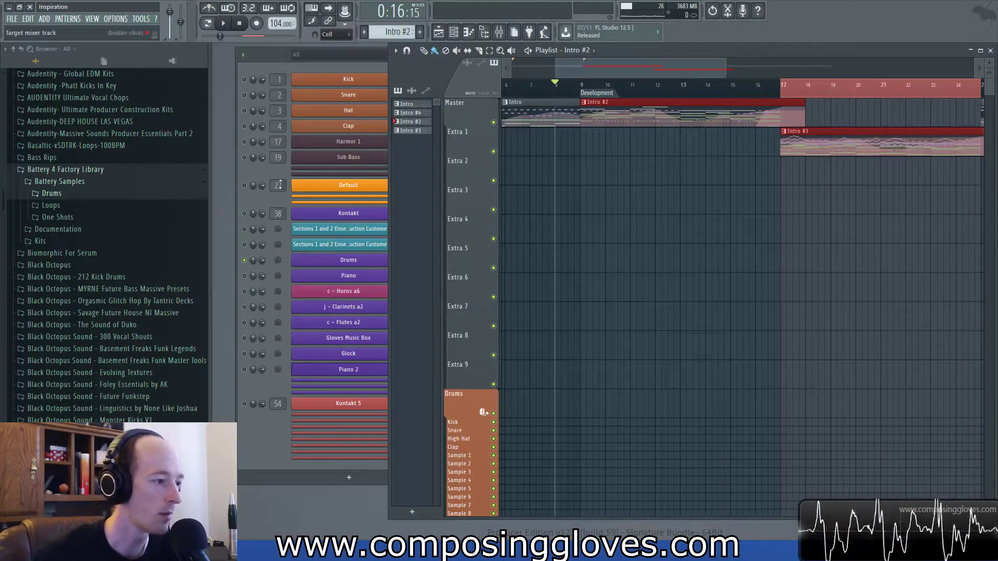
pyautogui.click(243, 209)
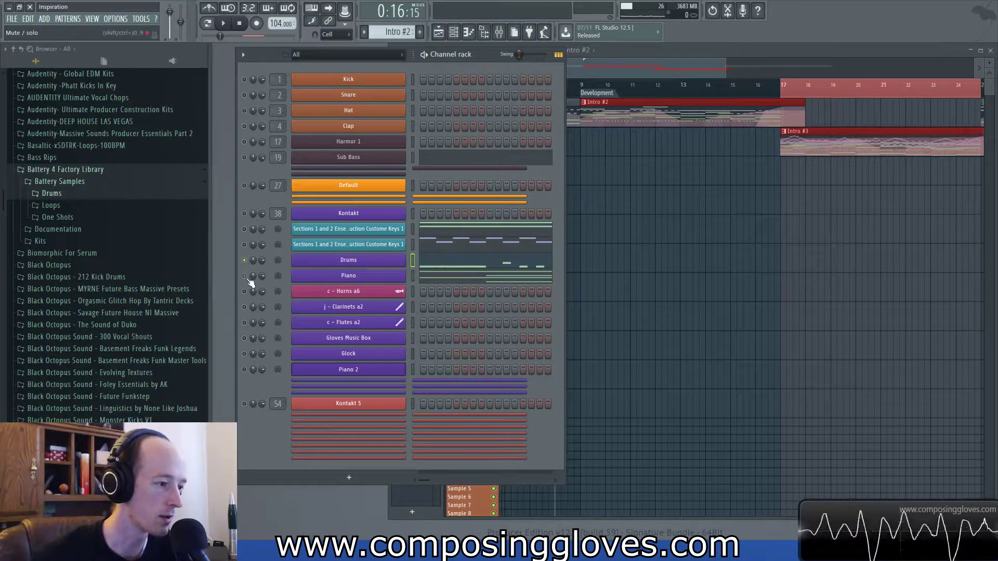
pyautogui.moveTo(249, 245); pyautogui.dragTo(250, 214)
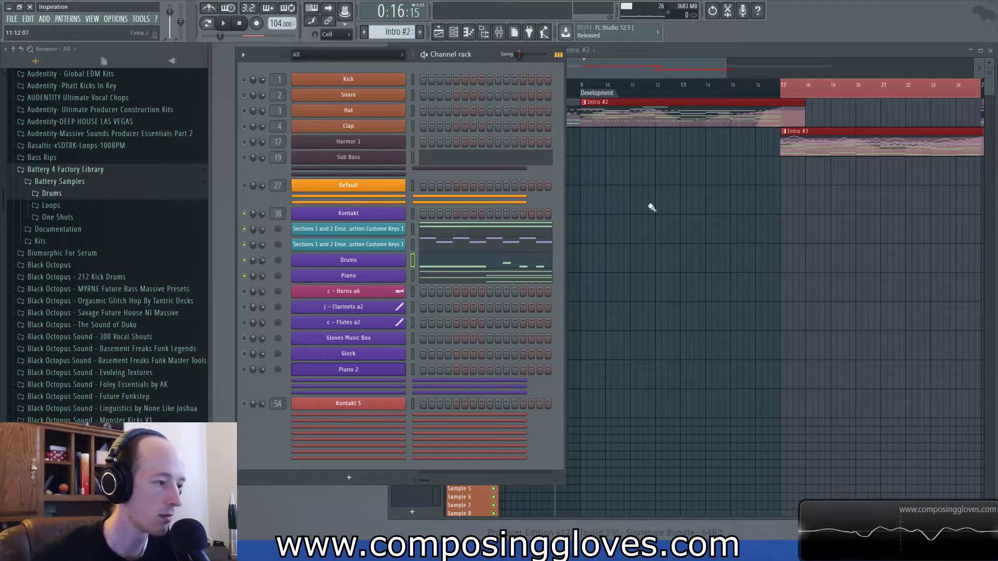
# Listen to the combined Intro #2 parts in the playlist, following playback toward bar 17.
pyautogui.press('space')
pyautogui.click(643, 101)
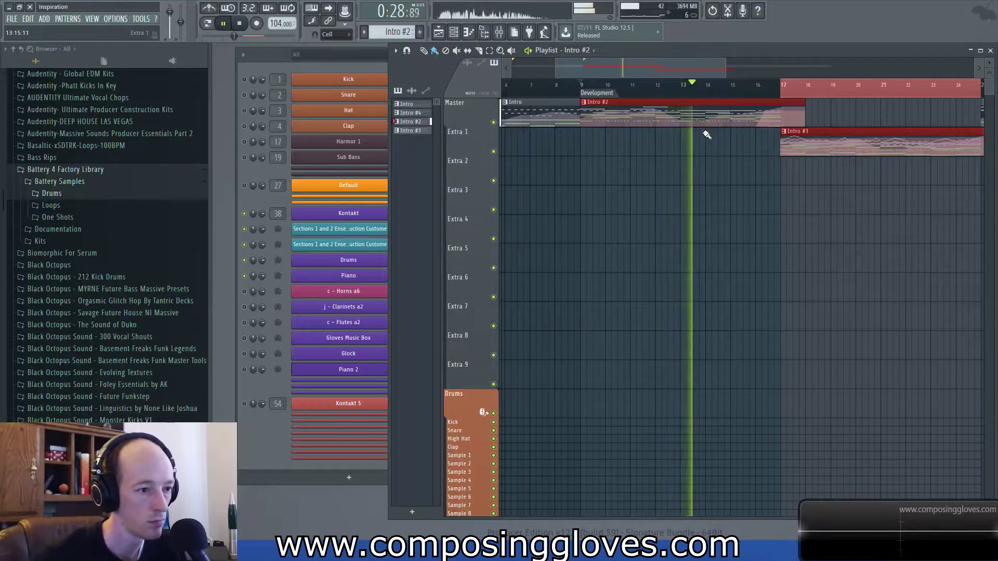
pyautogui.hscroll(3, 704, 133)
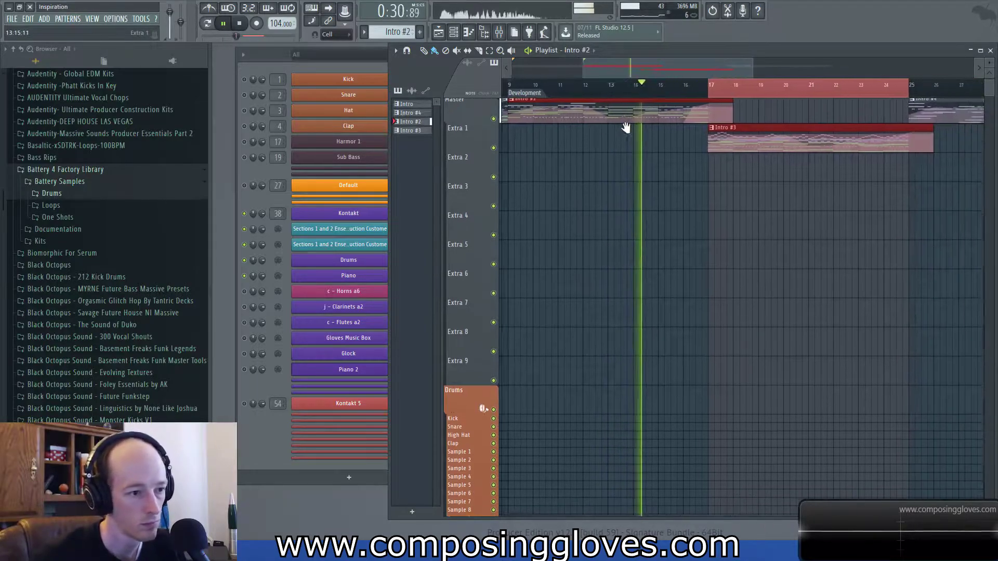
pyautogui.hscroll(2, 662, 139)
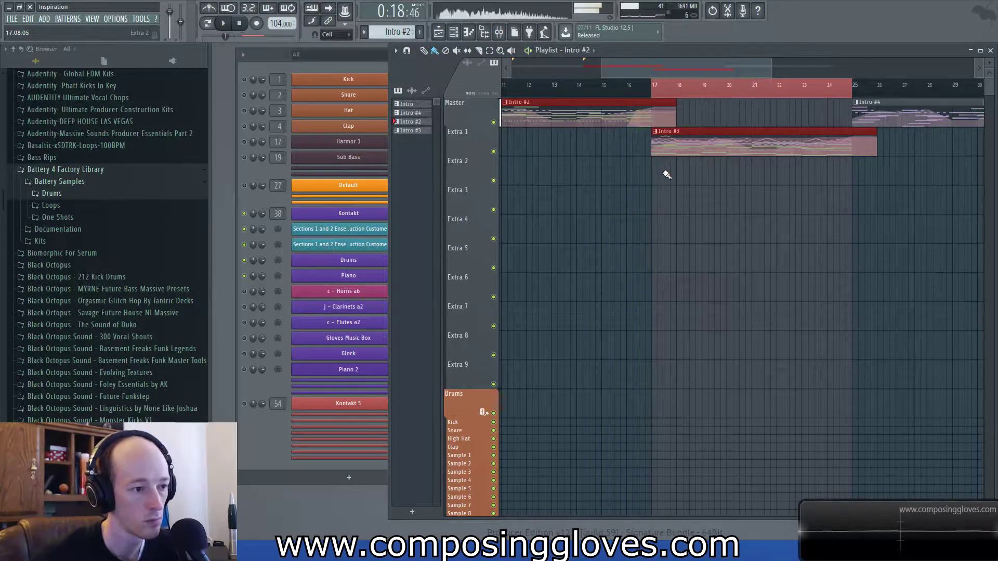
pyautogui.press('space')
# Place the playhead at bar 16, unmute the Sub Bass channel and show its C4 and C3 notes in the piano roll.
pyautogui.click(634, 94)
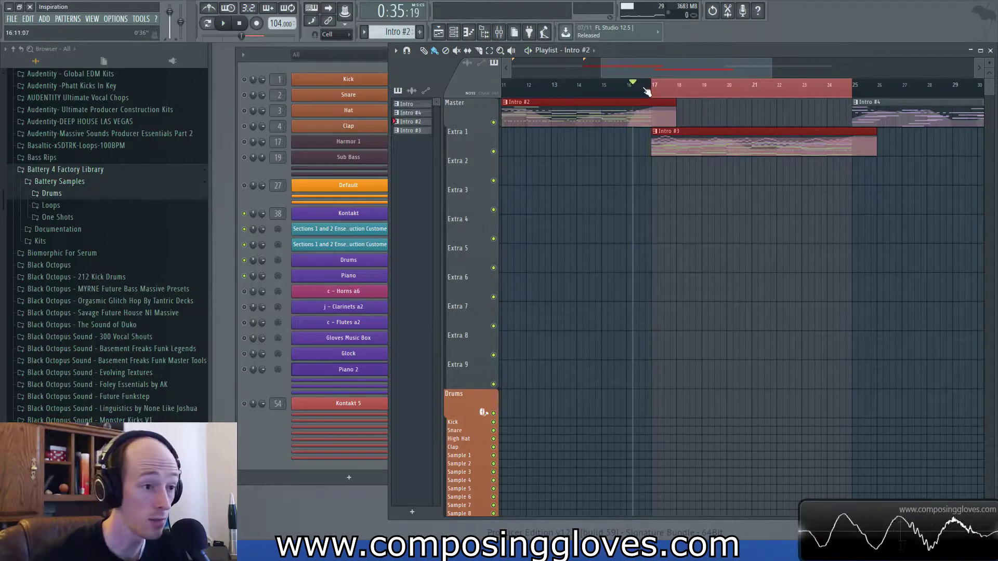
pyautogui.click(631, 89)
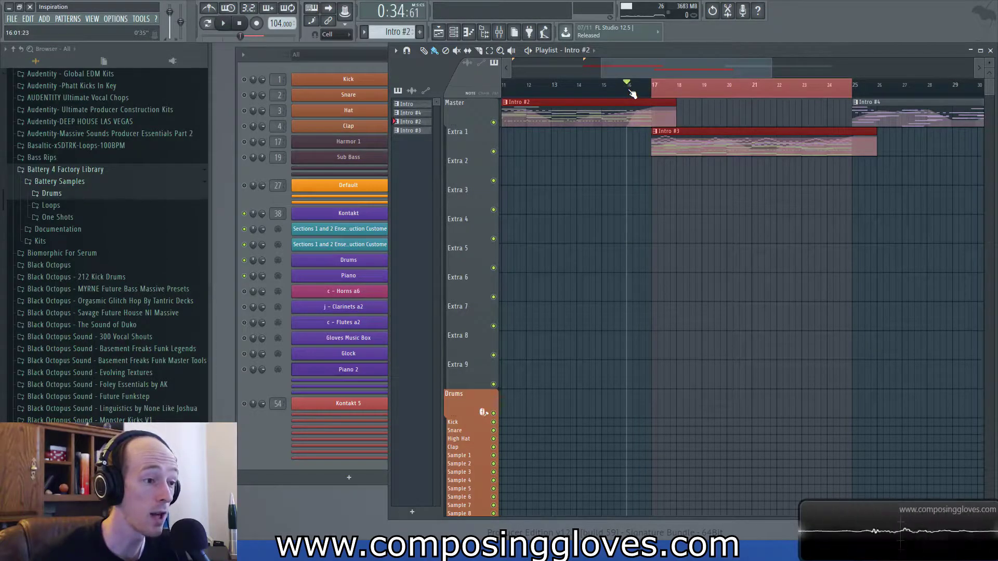
pyautogui.click(252, 381)
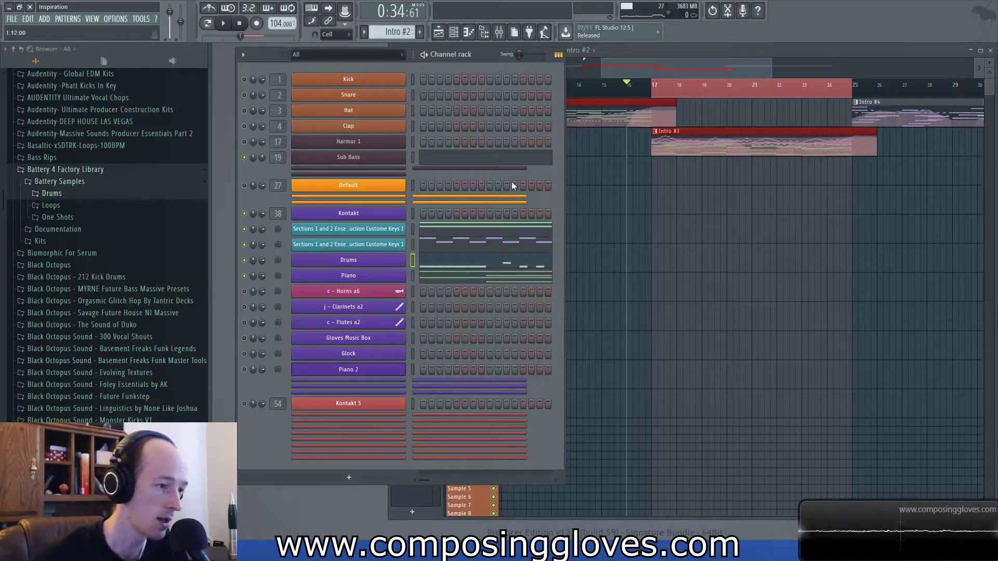
pyautogui.click(504, 163)
pyautogui.scroll(5, 798, 172)
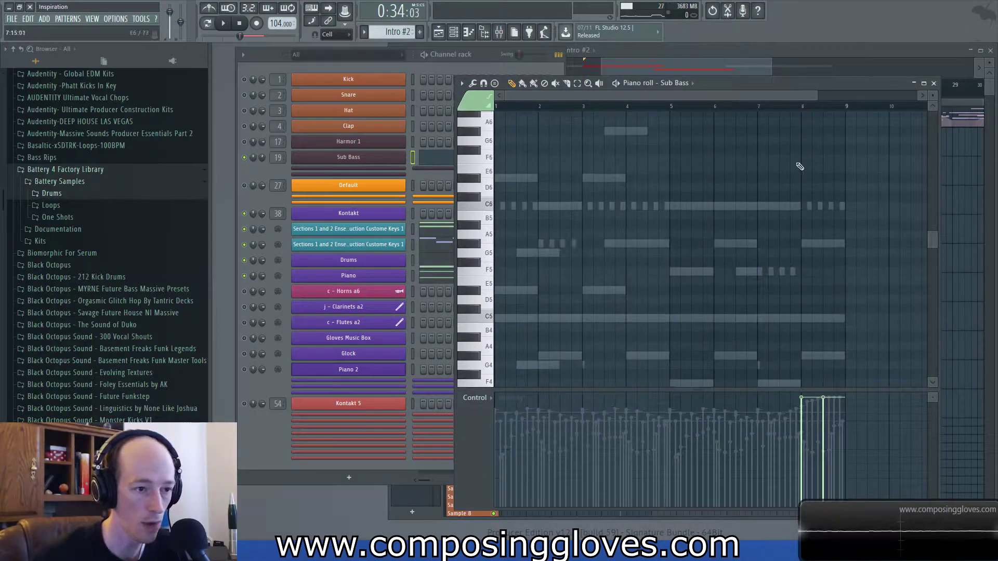
pyautogui.scroll(-7, 803, 130)
# Listen to the Sub Bass entry together with the other unmuted parts from measure 8.
pyautogui.click(807, 107)
pyautogui.press('space')
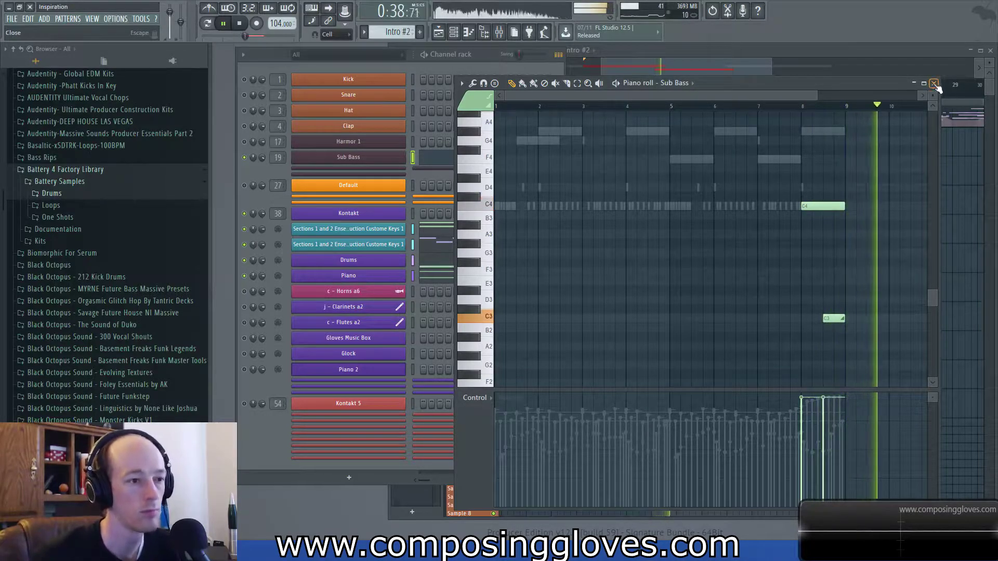
pyautogui.press('space')
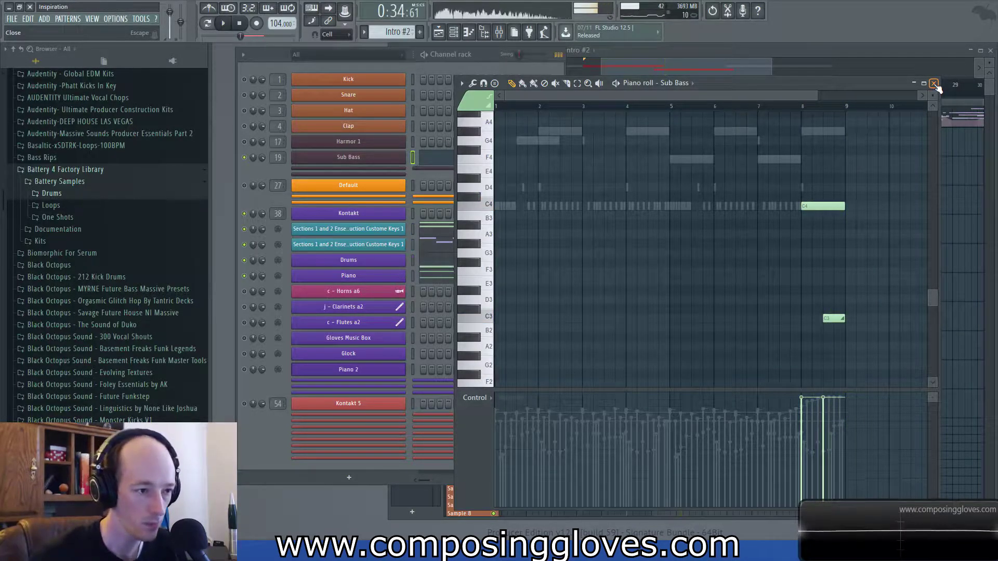
# Close the Sub Bass piano roll and place the playlist playhead at bar 17, where Intro #3 begins.
pyautogui.click(934, 83)
pyautogui.click(656, 85)
pyautogui.scroll(3, 715, 148)
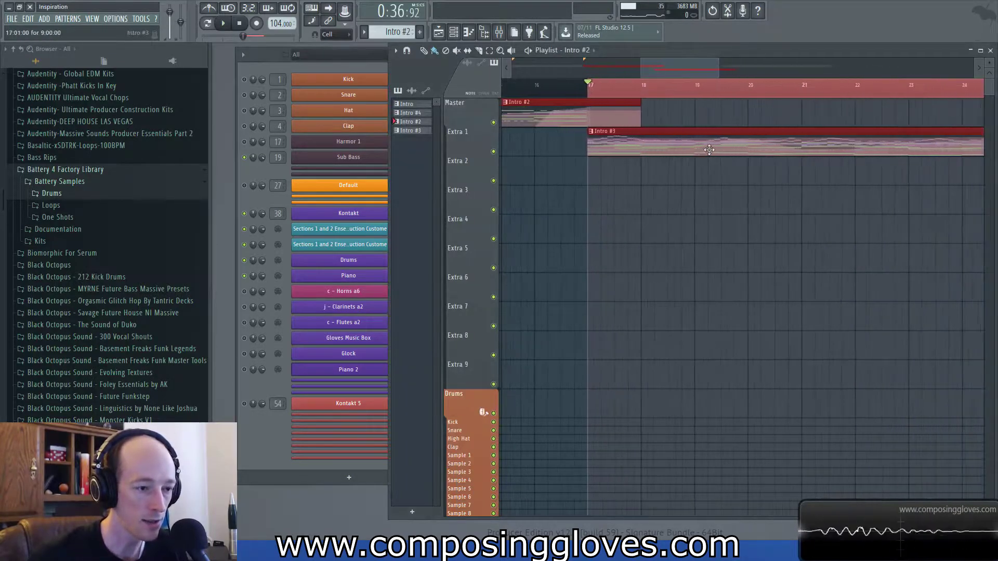
pyautogui.click(275, 171)
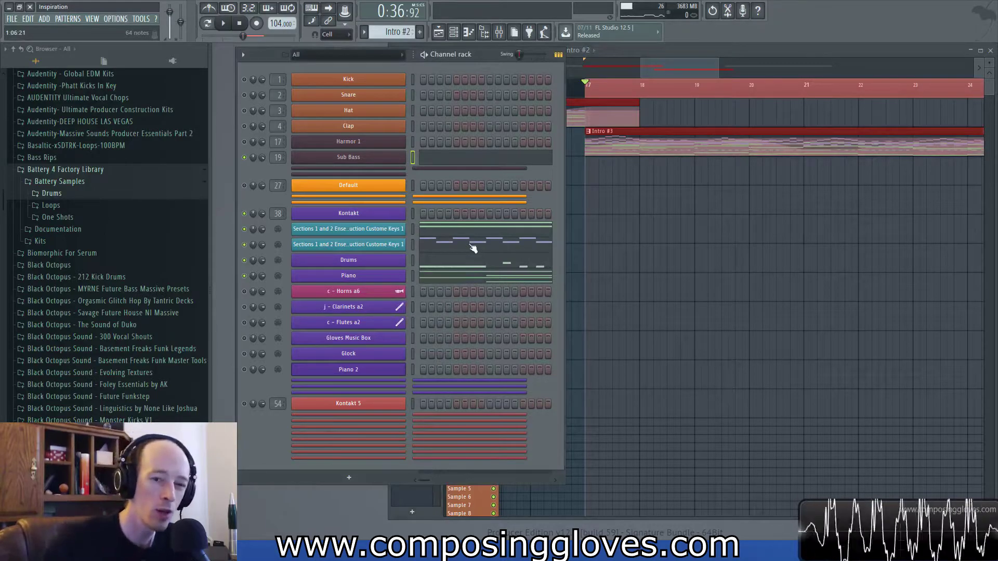
# Open the Intro #3 pattern and switch the piano roll from Sub Bass to the Piano part to view its notes.
pyautogui.doubleClick(698, 132)
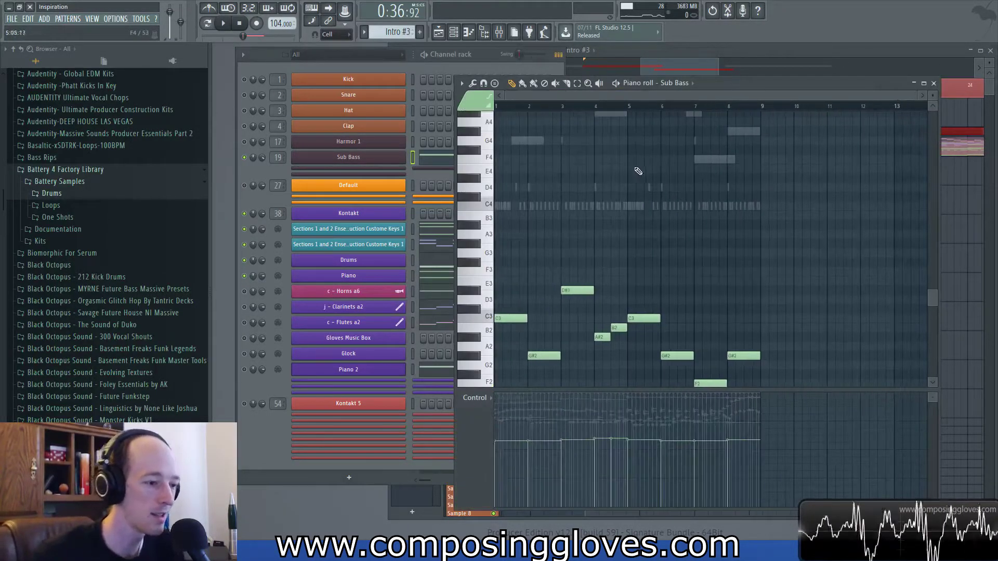
pyautogui.doubleClick(512, 178)
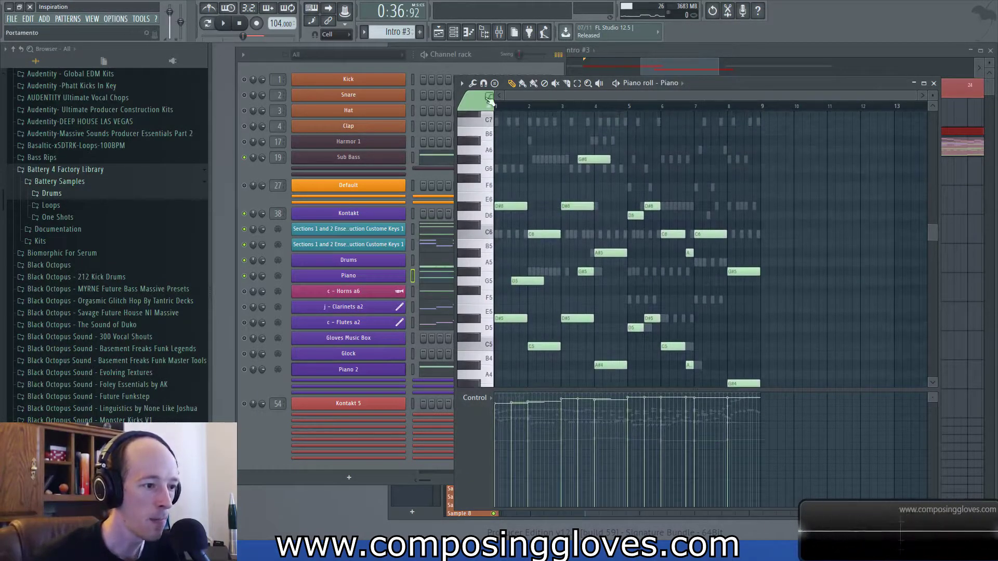
pyautogui.scroll(-2, 592, 276)
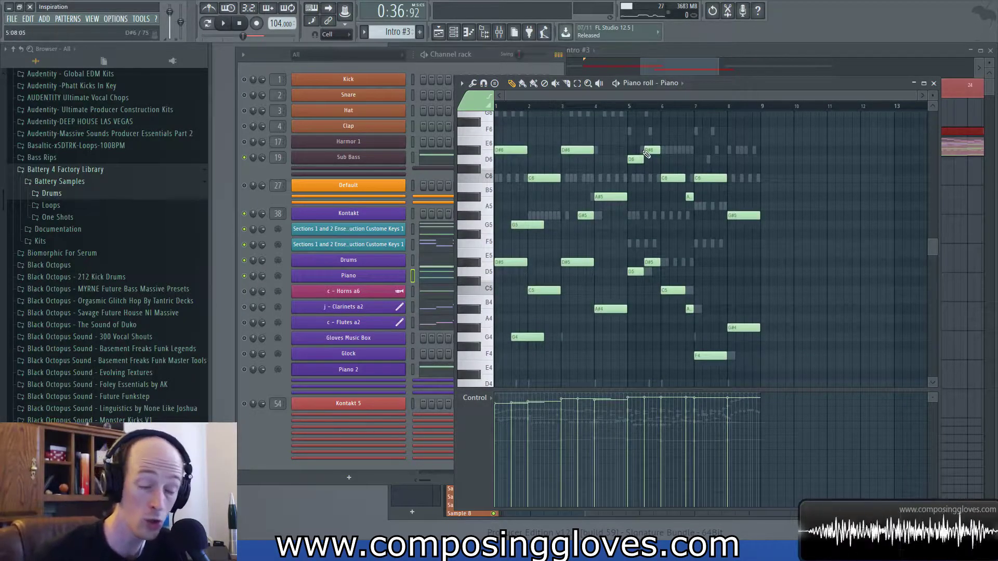
# Select the Piano notes in measures 5 to 8 and listen to them with the other unmuted parts from measure 5.
pyautogui.moveTo(629, 128); pyautogui.dragTo(762, 360)
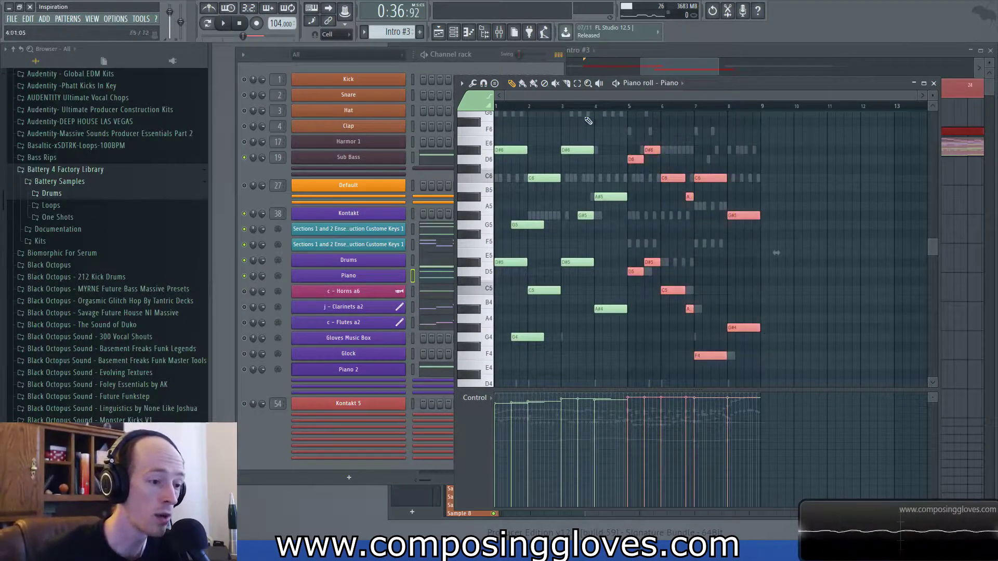
pyautogui.click(647, 109)
pyautogui.press('space')
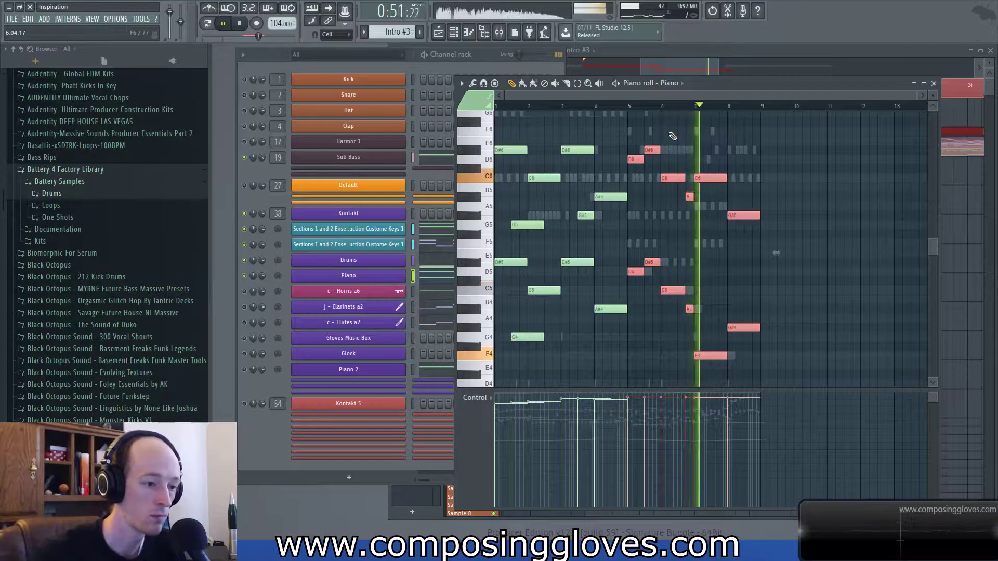
pyautogui.press('space')
# Show the second Sections 1 and 2 Ensemble channel's notes in the piano roll and solo that channel.
pyautogui.click(259, 387)
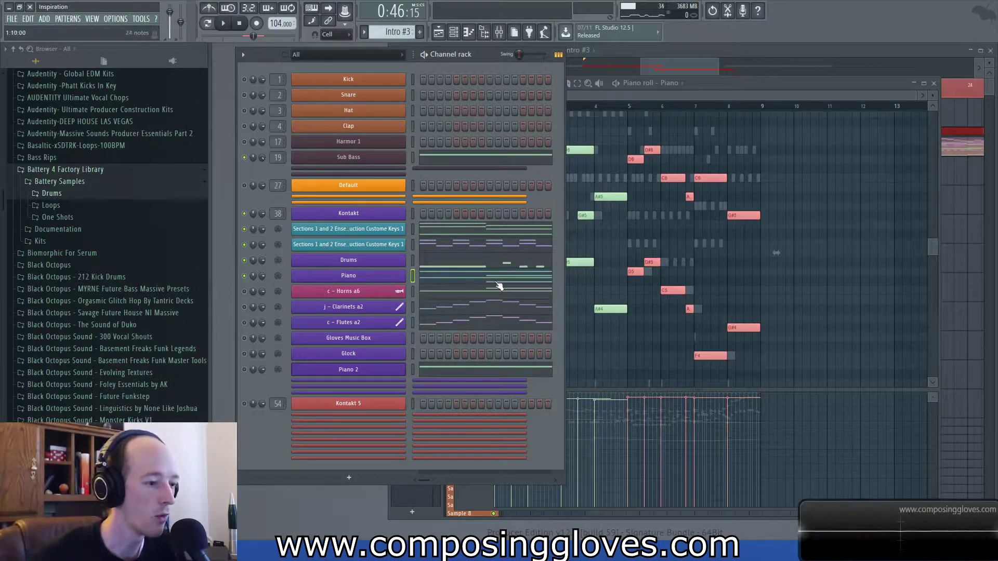
pyautogui.click(479, 245)
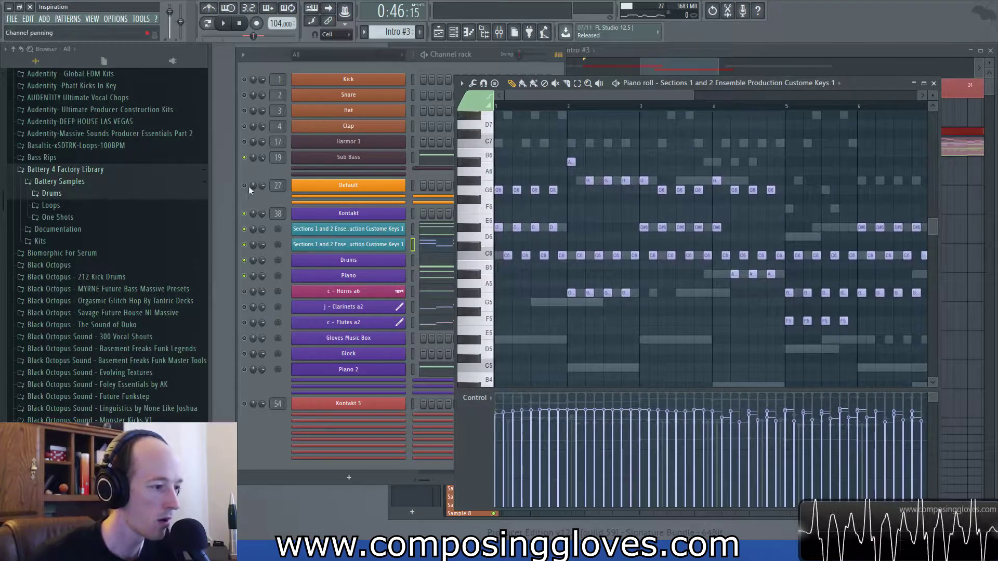
pyautogui.click(254, 200)
pyautogui.rightClick(253, 248)
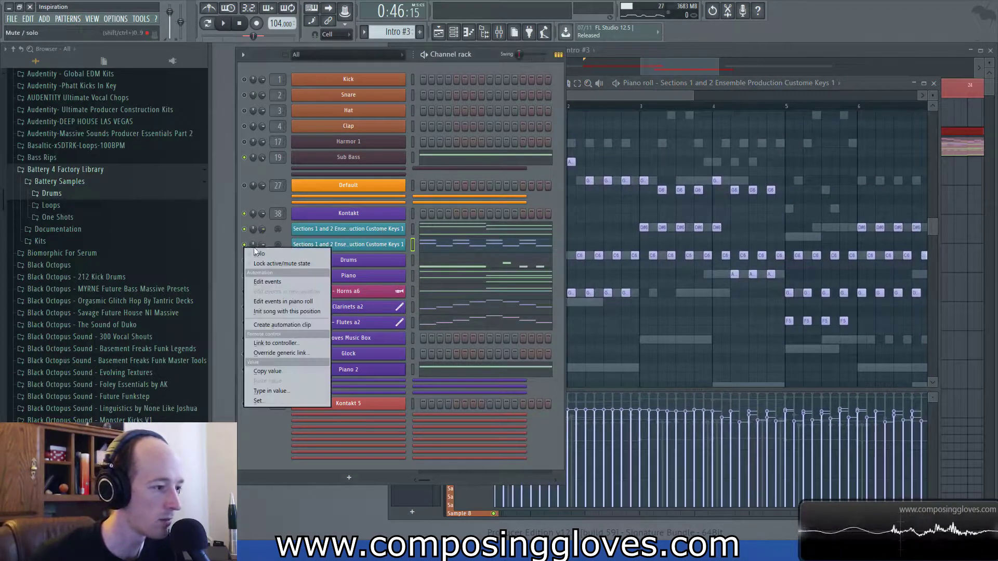
pyautogui.click(259, 254)
# Listen to the soloed second Ensemble channel from measure 5.
pyautogui.click(611, 97)
pyautogui.press('space')
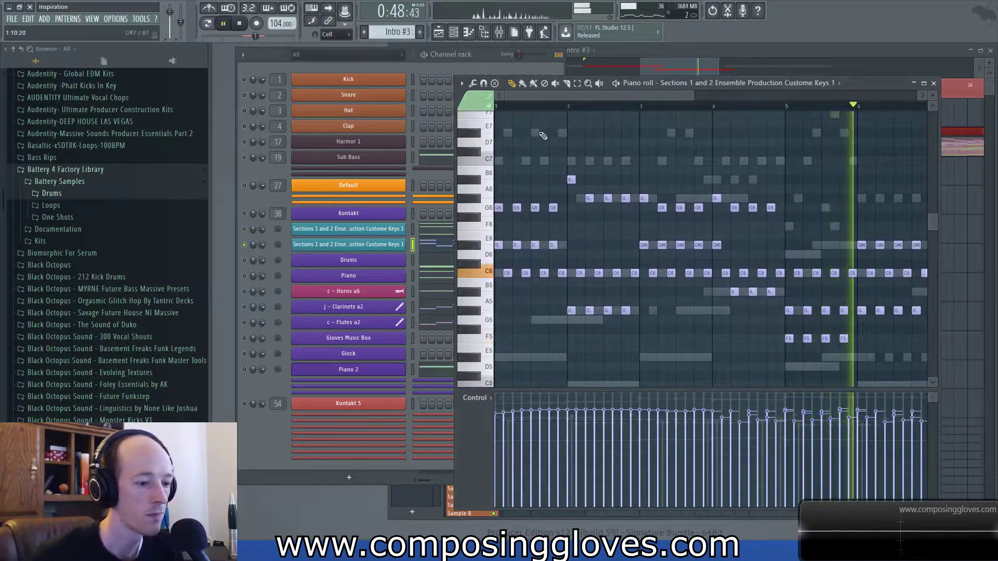
pyautogui.press('space')
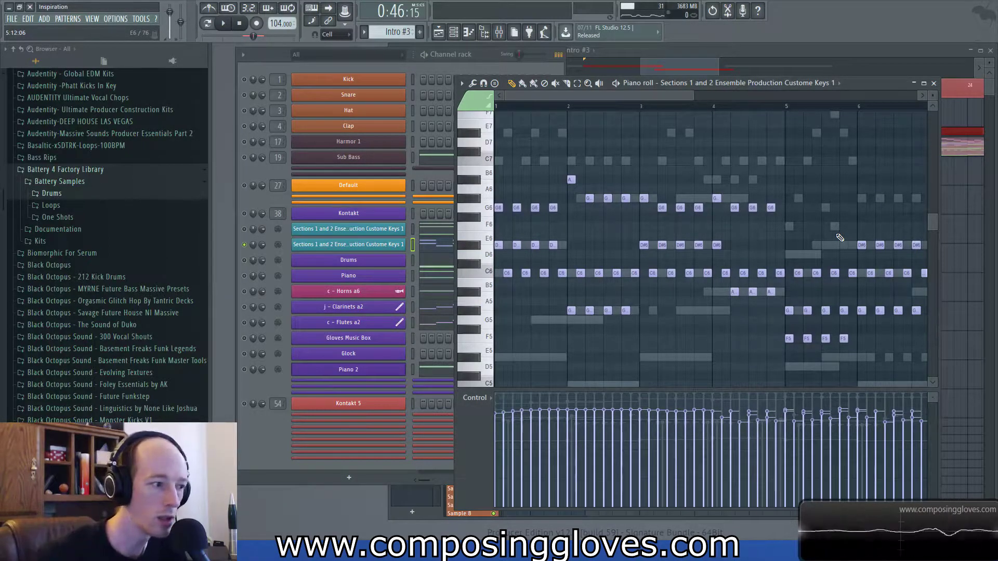
# Unmute the first Sections 1 and 2 Ensemble channel and examine its melody and low bass notes in the piano roll.
pyautogui.click(244, 229)
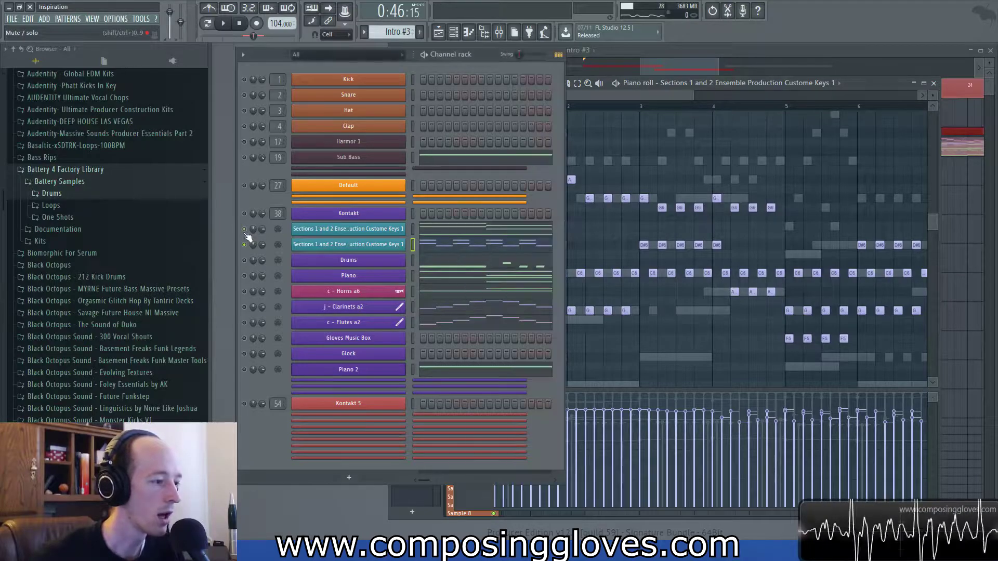
pyautogui.click(458, 236)
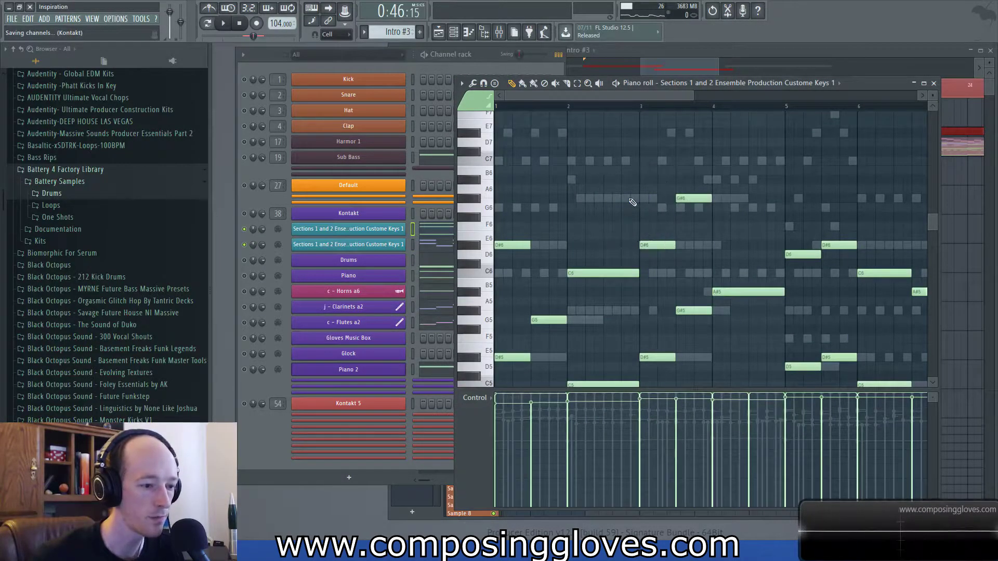
pyautogui.scroll(-5, 946, 221)
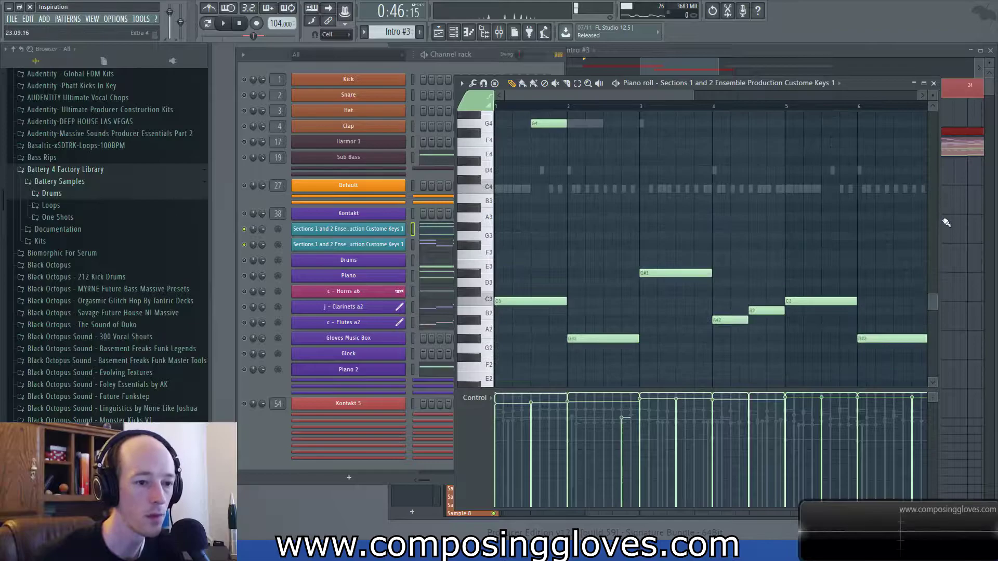
pyautogui.keyDown('ctrl'); pyautogui.scroll(-3, 676, 260); pyautogui.keyUp('ctrl')
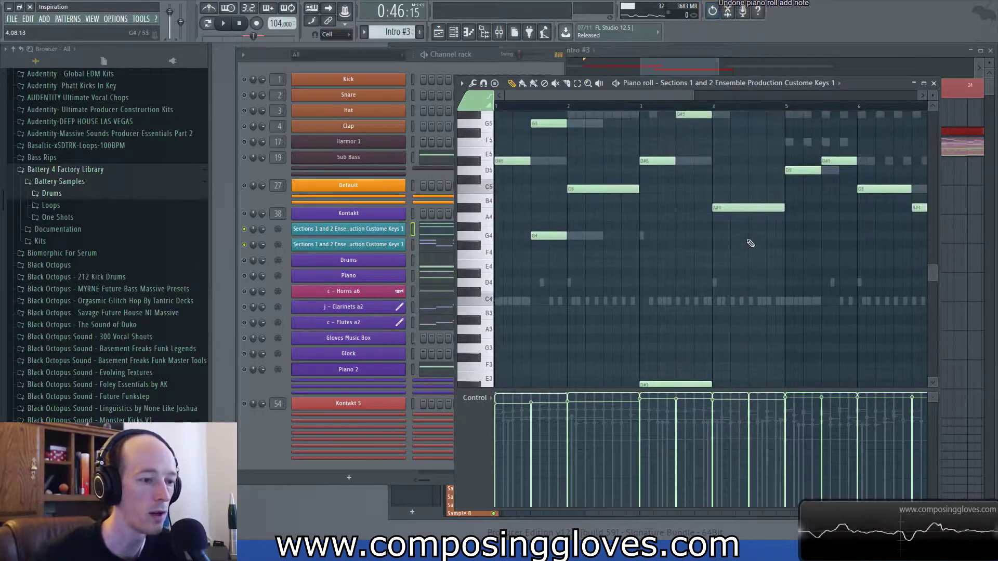
pyautogui.scroll(2, 684, 266)
pyautogui.scroll(-3, 687, 267)
pyautogui.click(489, 245)
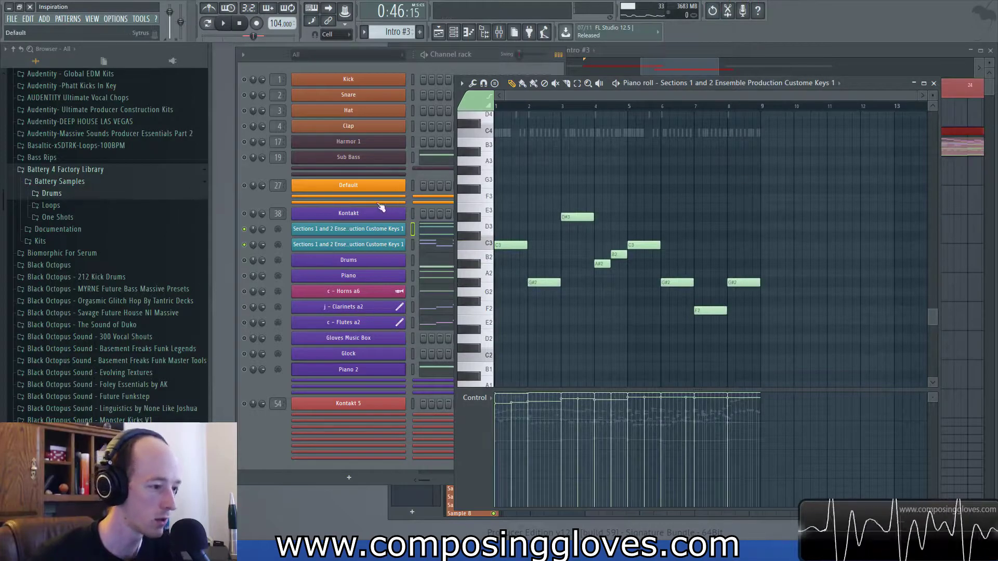
# Unmute the Piano channel and listen to it with both Ensemble channels from measure 5.
pyautogui.click(244, 276)
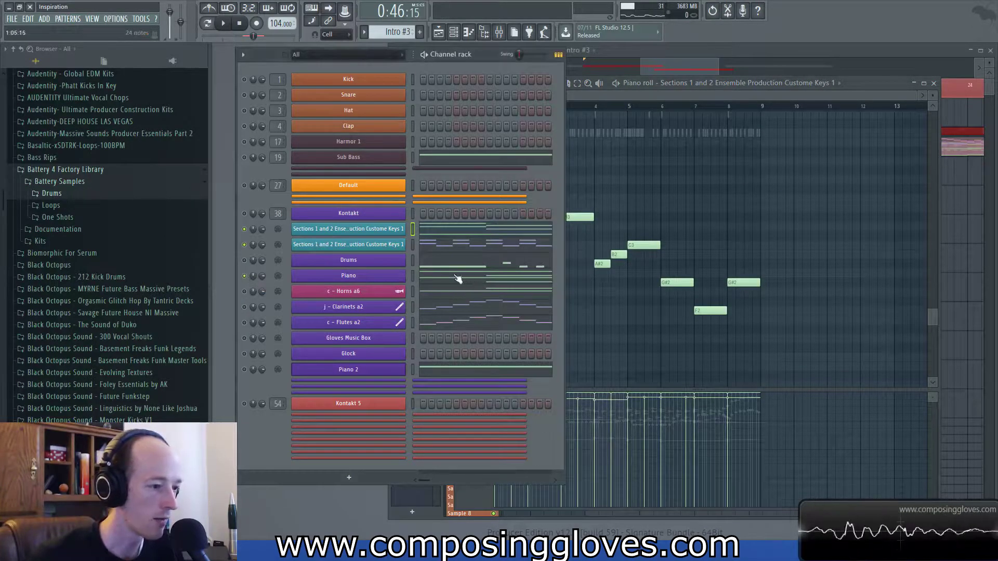
pyautogui.press('space')
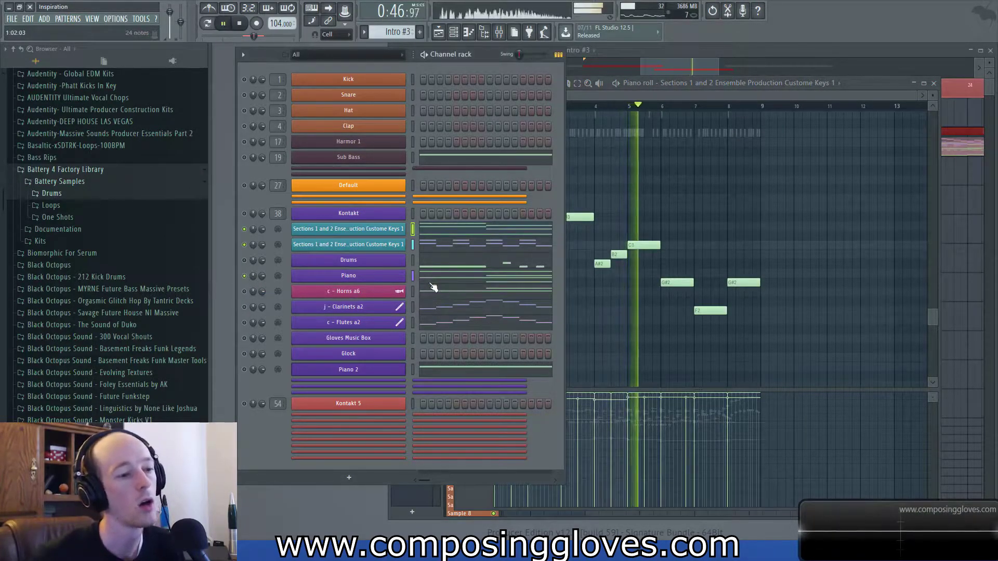
pyautogui.press('space')
# Unmute the Piano 2 channel and listen to it with the Piano and both Ensemble channels from measure 1.
pyautogui.click(245, 370)
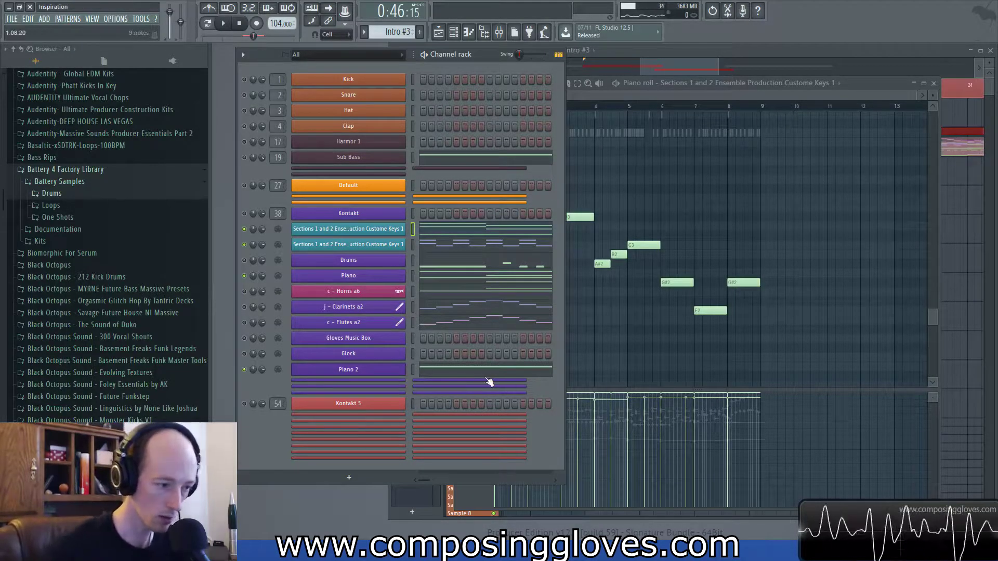
pyautogui.click(608, 99)
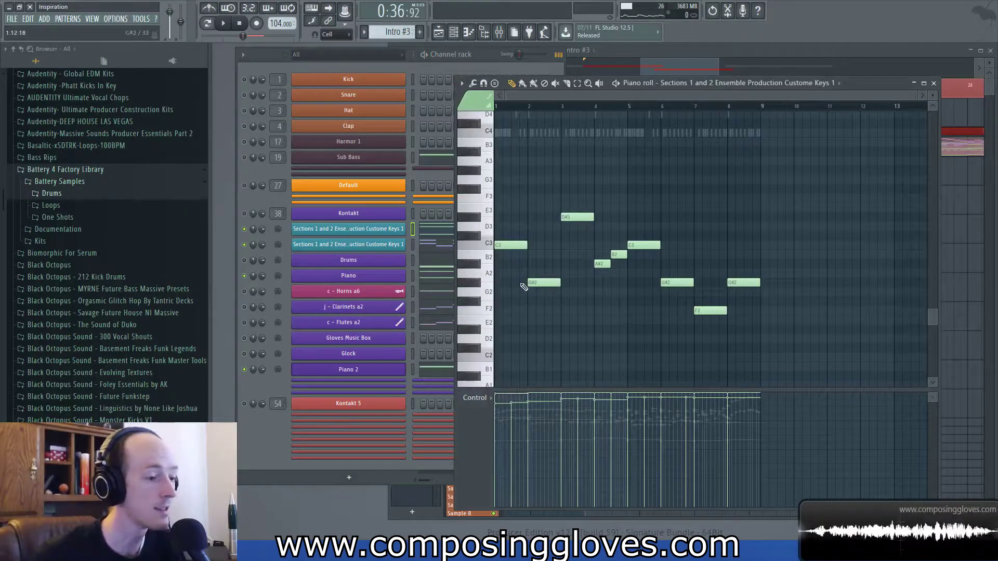
pyautogui.scroll(-1, 568, 286)
pyautogui.press('space')
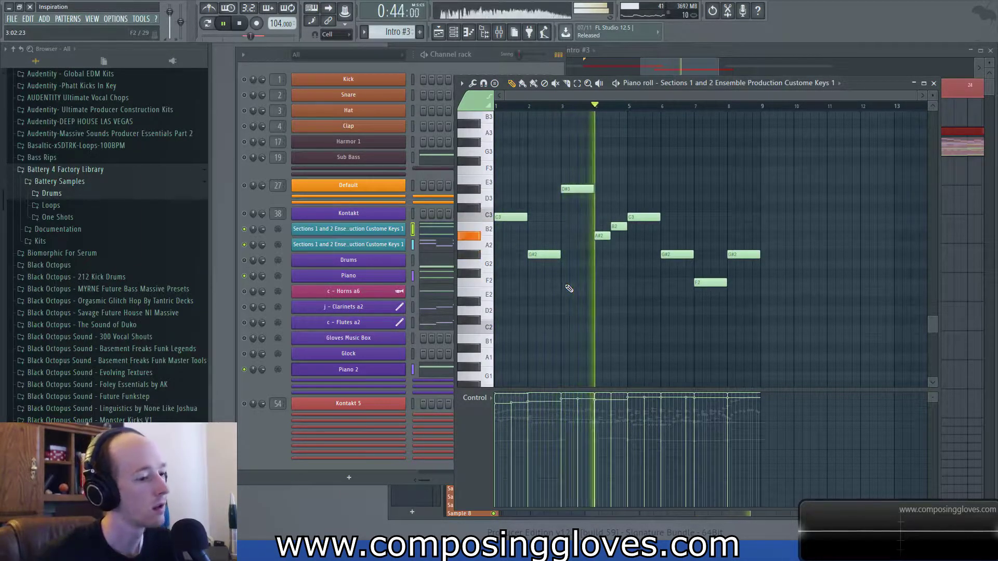
pyautogui.press('space')
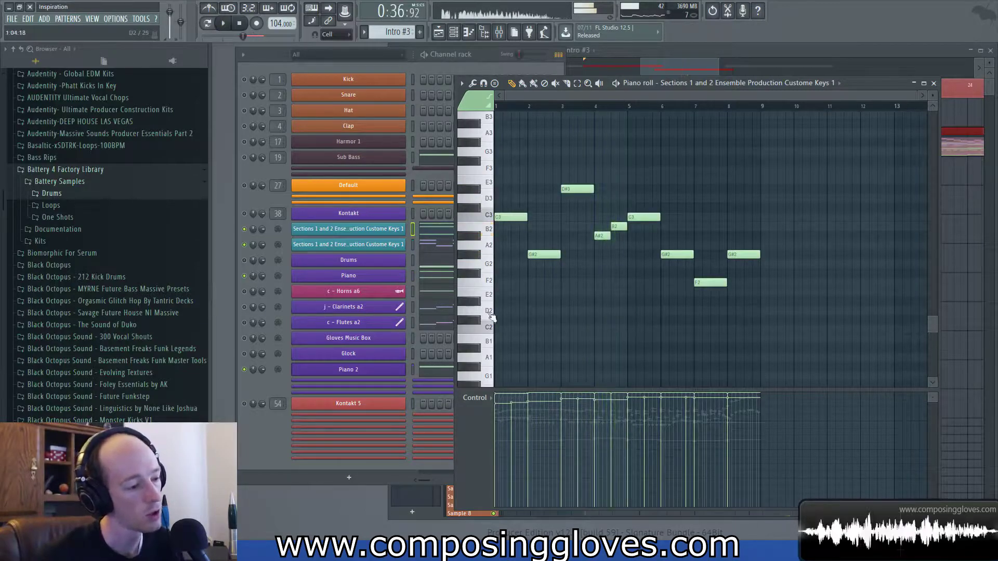
# Unmute the Kontakt, Drums and c - Horns a6 channels and show the horn notes in the piano roll.
pyautogui.click(435, 379)
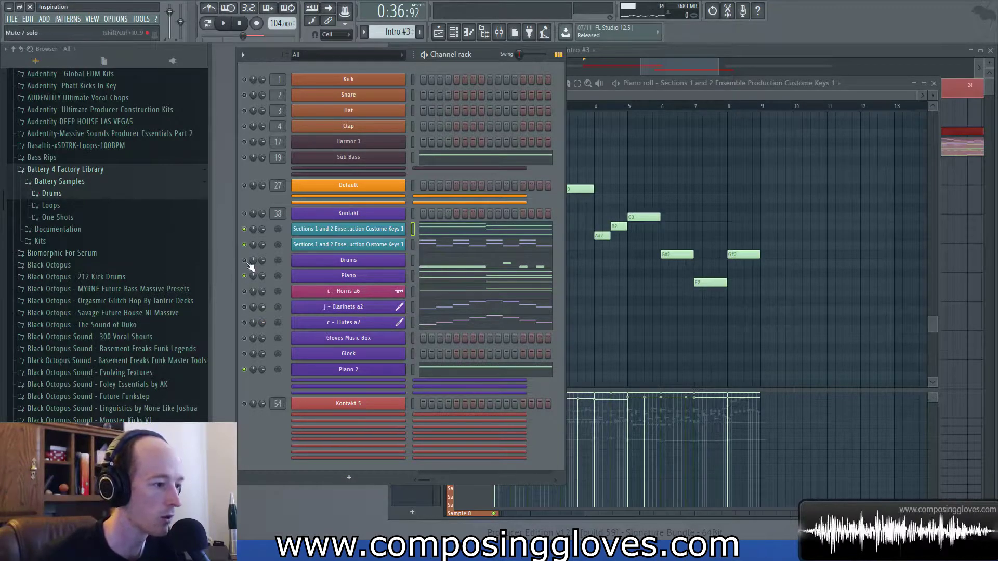
pyautogui.click(244, 214)
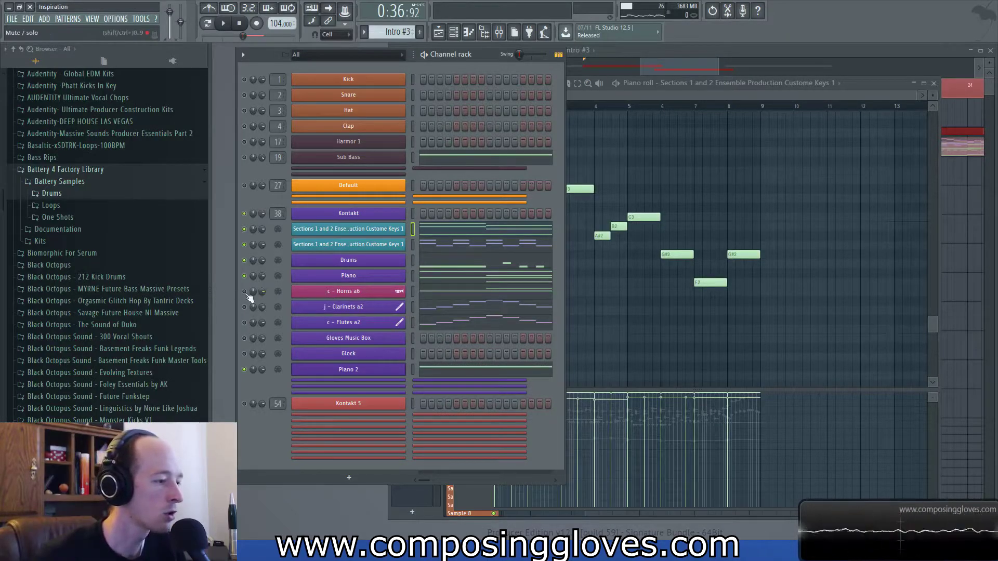
pyautogui.click(452, 291)
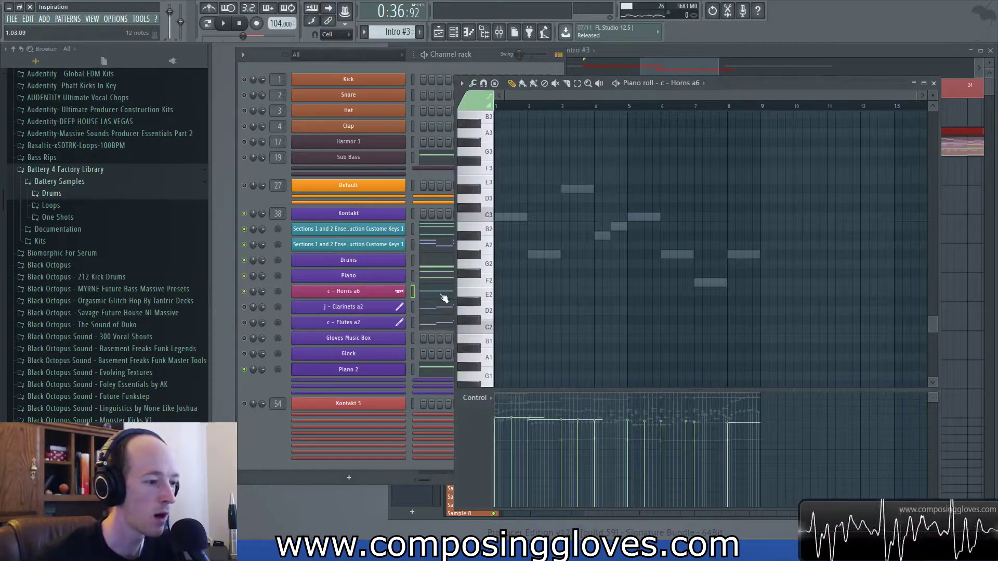
pyautogui.scroll(10, 531, 262)
pyautogui.keyDown('ctrl'); pyautogui.scroll(2, 570, 271); pyautogui.keyUp('ctrl')
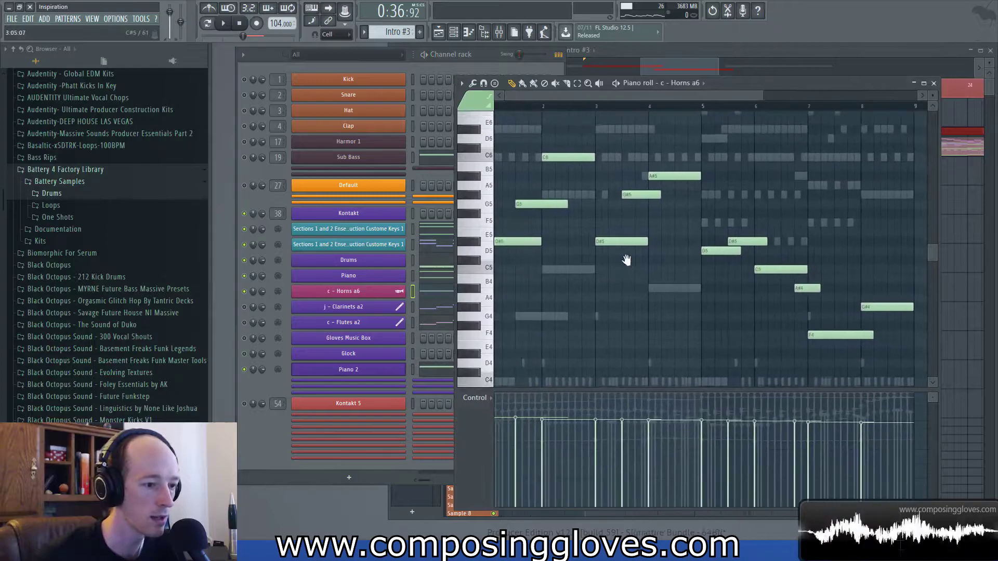
# Compare the horn melody with the low bass notes and listen to all the unmuted parts from measure 1.
pyautogui.keyDown('ctrl'); pyautogui.scroll(-2, 626, 261); pyautogui.keyUp('ctrl')
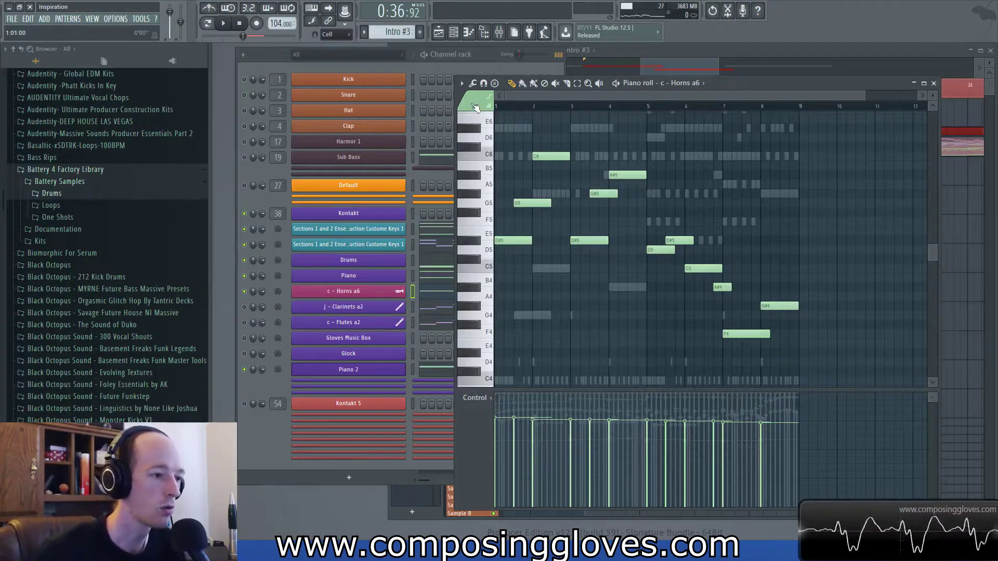
pyautogui.scroll(-6, 557, 195)
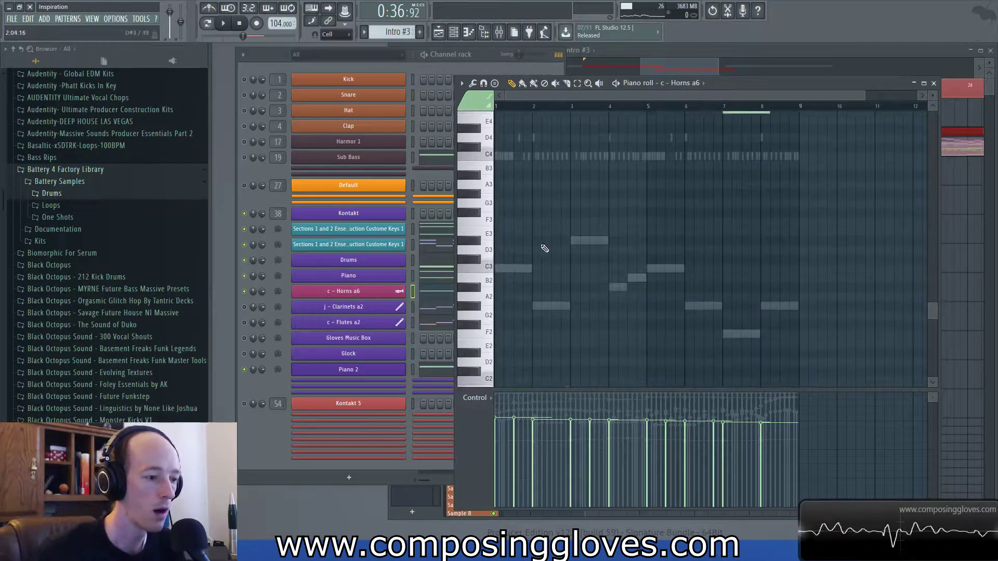
pyautogui.scroll(6, 540, 236)
pyautogui.press('space')
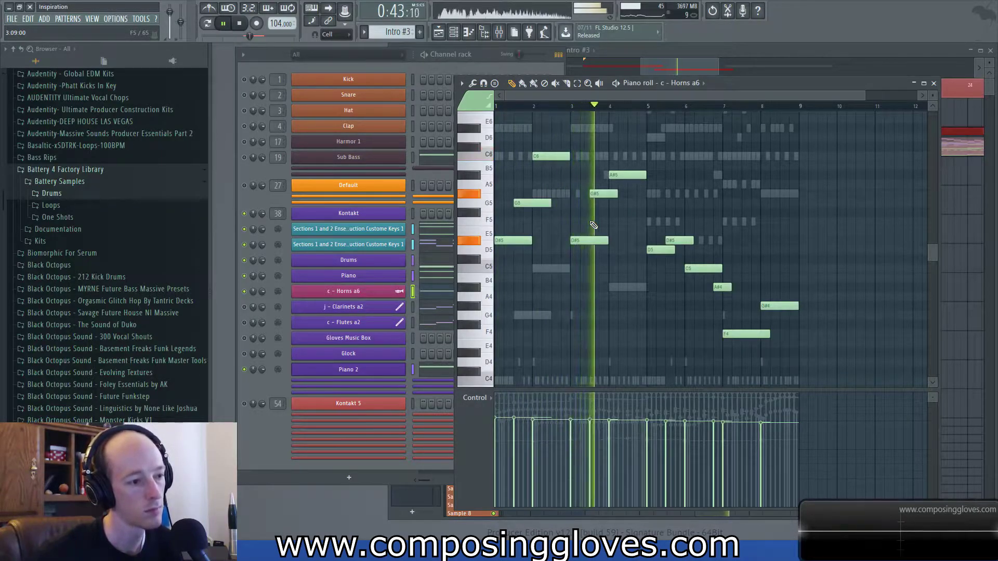
pyautogui.press('space')
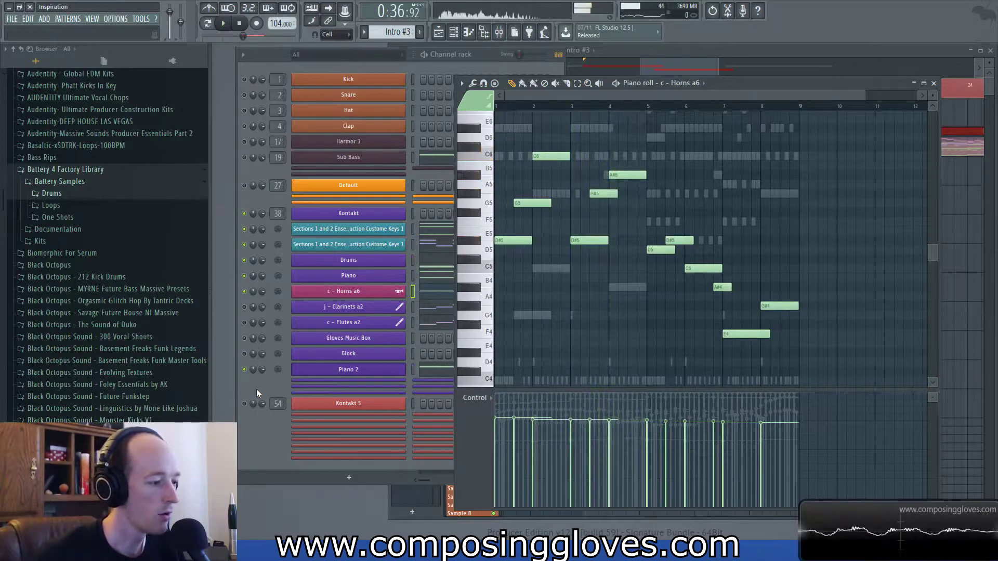
# Mute the second Ensemble, Drums and Piano 2 channels and listen to the horns with the first Ensemble and Piano parts.
pyautogui.click(257, 389)
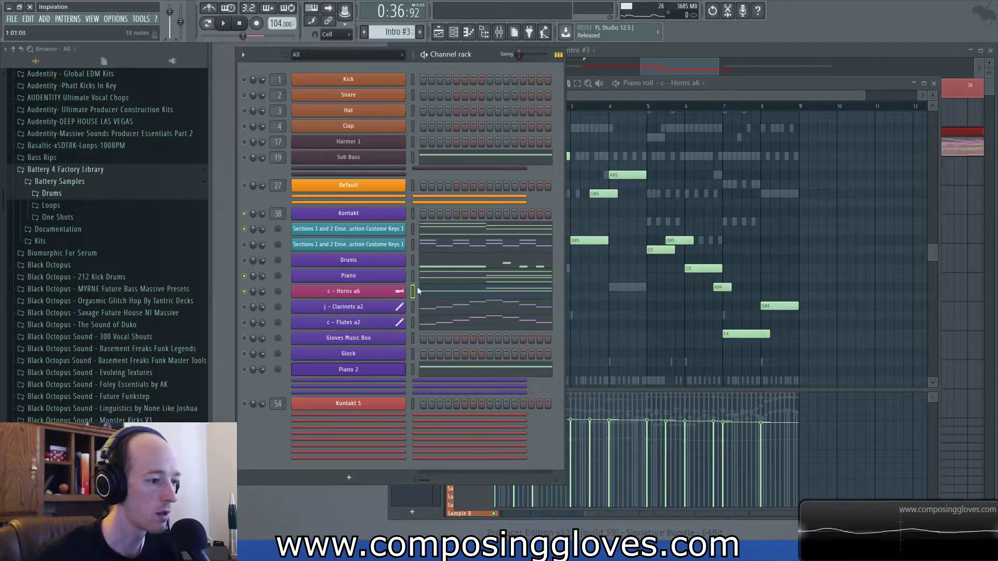
pyautogui.click(691, 97)
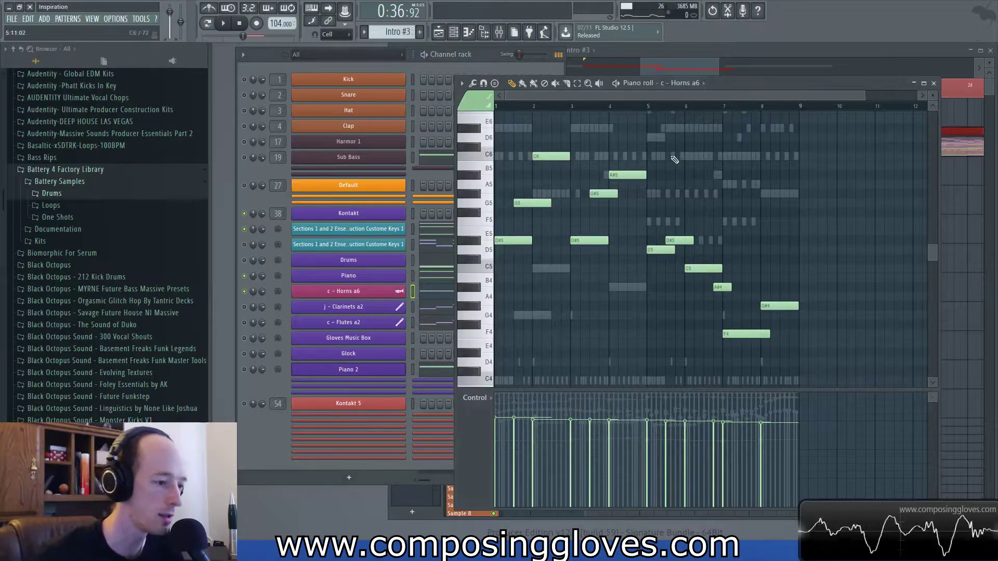
pyautogui.press('space')
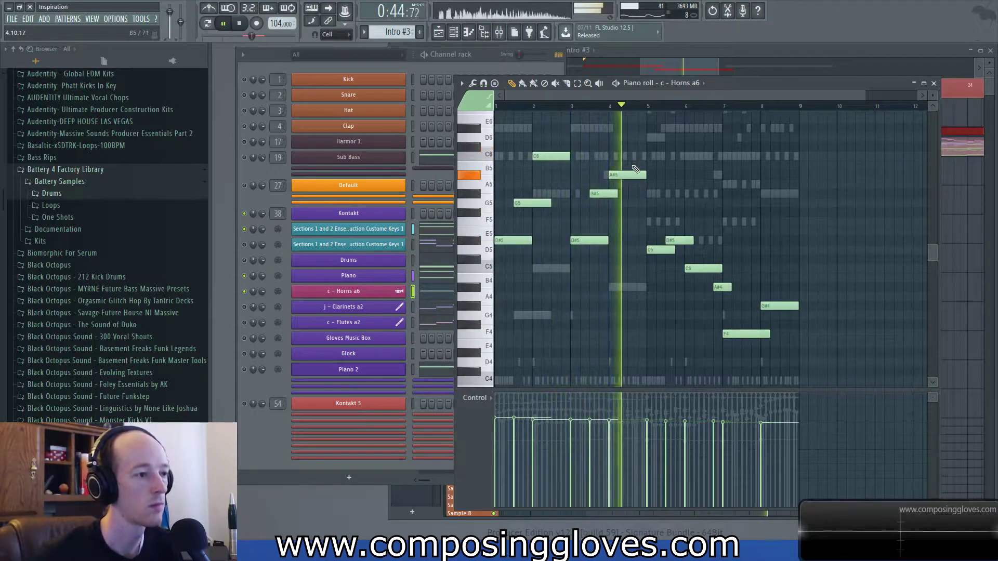
pyautogui.press('space')
# Mute the first Ensemble and Piano channels and listen to the horns alone from measure 5.
pyautogui.click(246, 301)
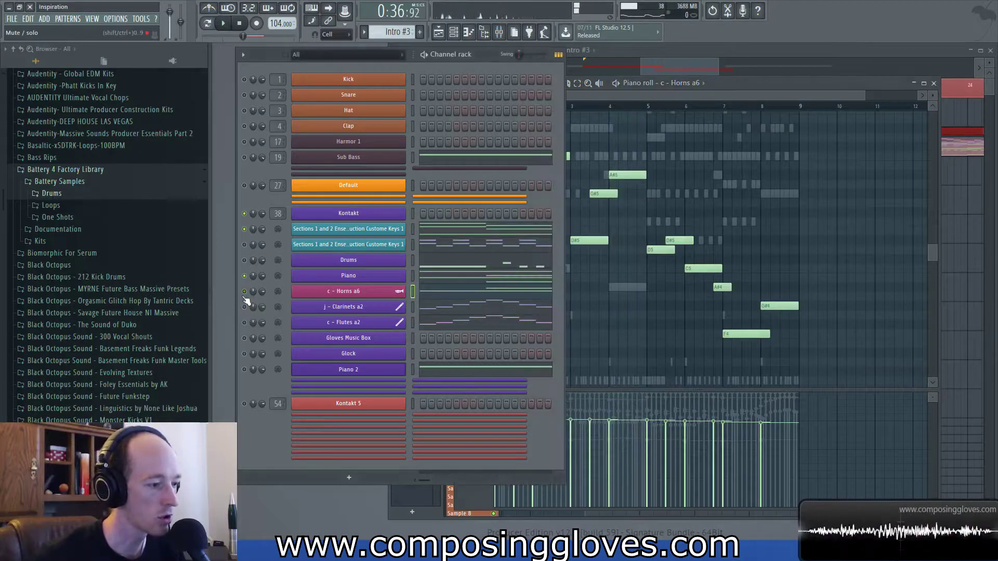
pyautogui.press('space')
pyautogui.click(663, 97)
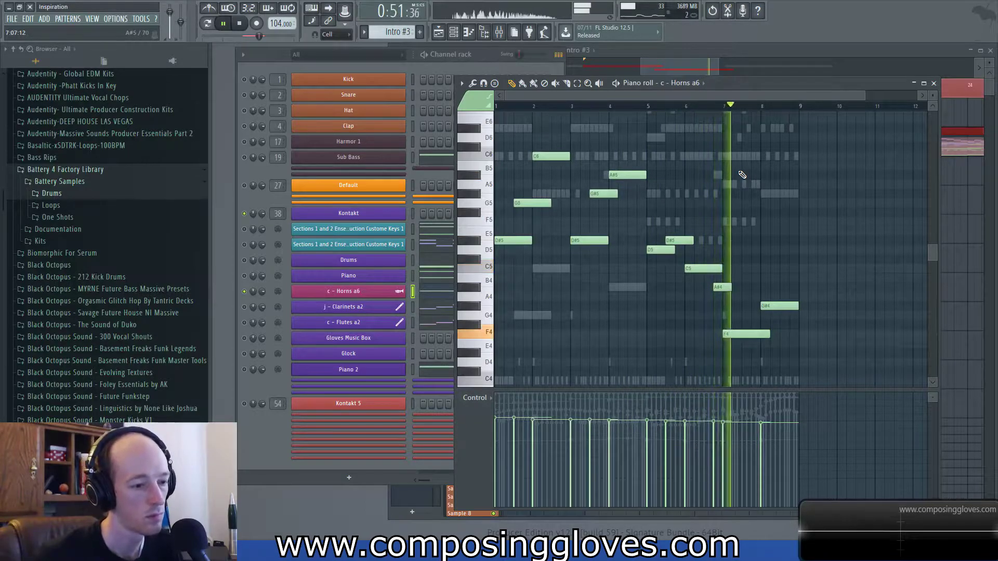
pyautogui.press('space')
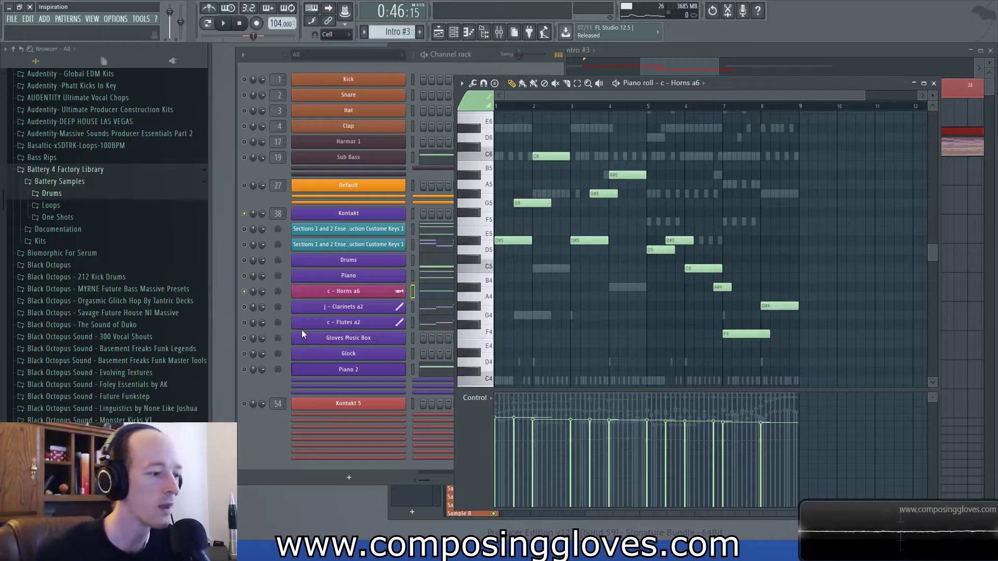
# Unmute the j - Clarinets a2 and c - Flutes a2 channels and examine the clarinet notes in the piano roll.
pyautogui.click(245, 307)
pyautogui.click(245, 323)
pyautogui.click(446, 311)
pyautogui.scroll(4, 593, 271)
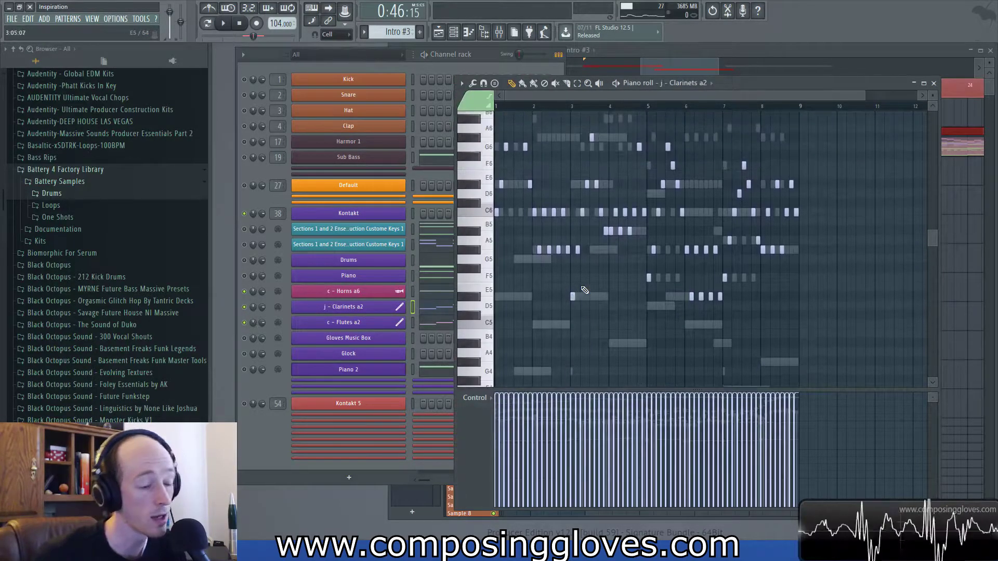
pyautogui.keyDown('ctrl'); pyautogui.scroll(3, 742, 298); pyautogui.keyUp('ctrl')
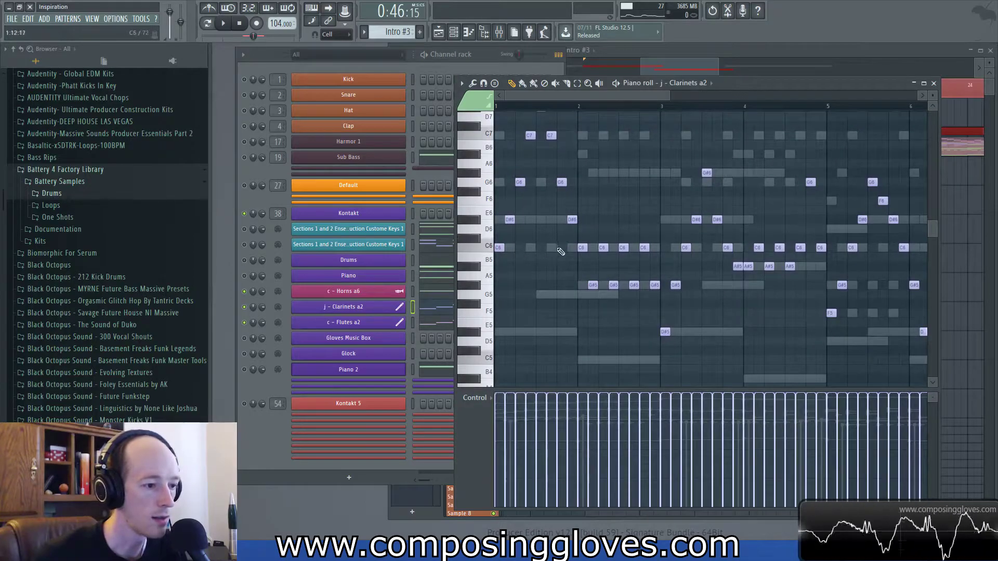
pyautogui.scroll(4, 559, 251)
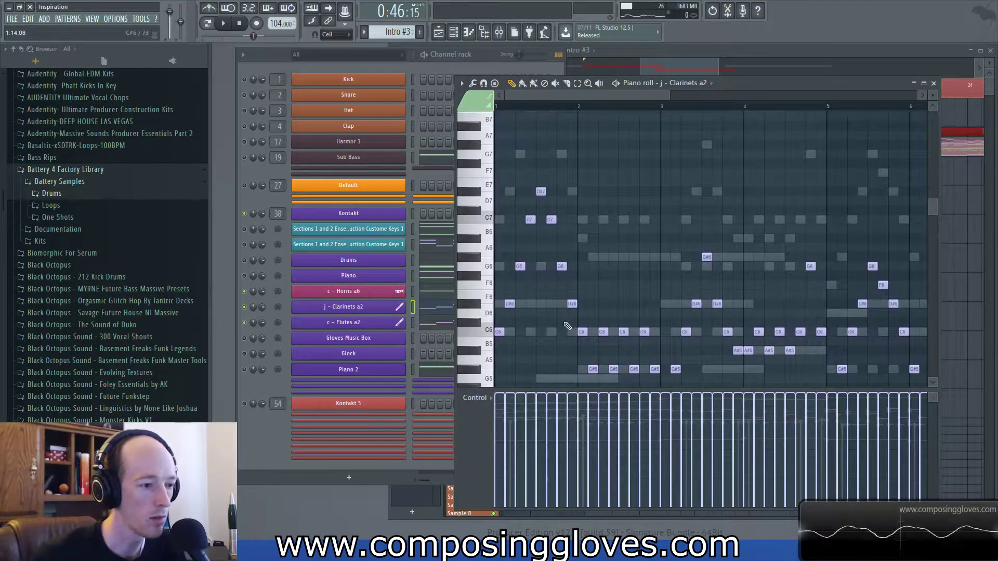
# Examine the clarinet notes across the opening measures, selecting the alternating C6 and G#5 notes in measure 2 and the G6 in measure 4.
pyautogui.scroll(-1, 485, 325)
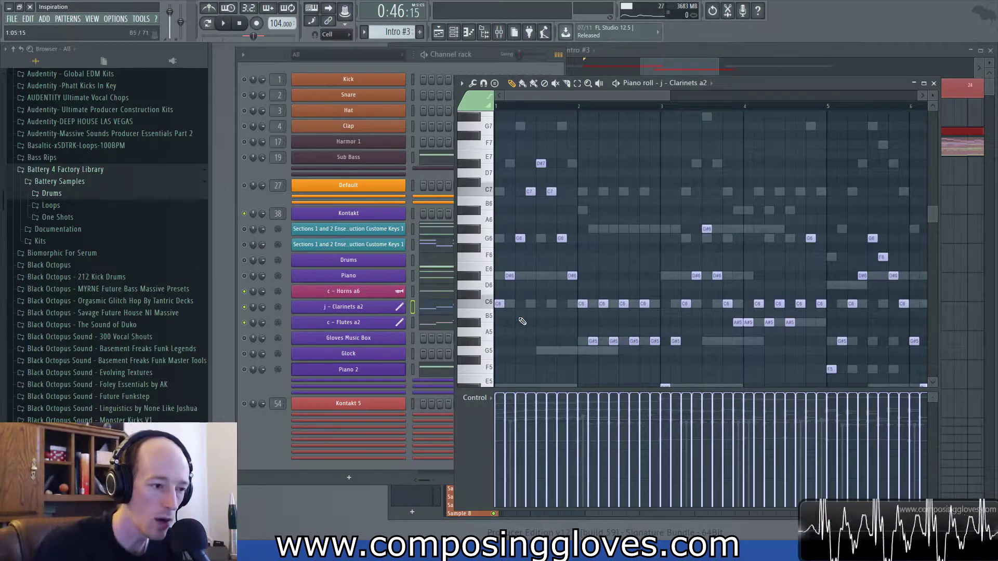
pyautogui.scroll(-3, 602, 229)
pyautogui.moveTo(569, 215); pyautogui.dragTo(658, 271)
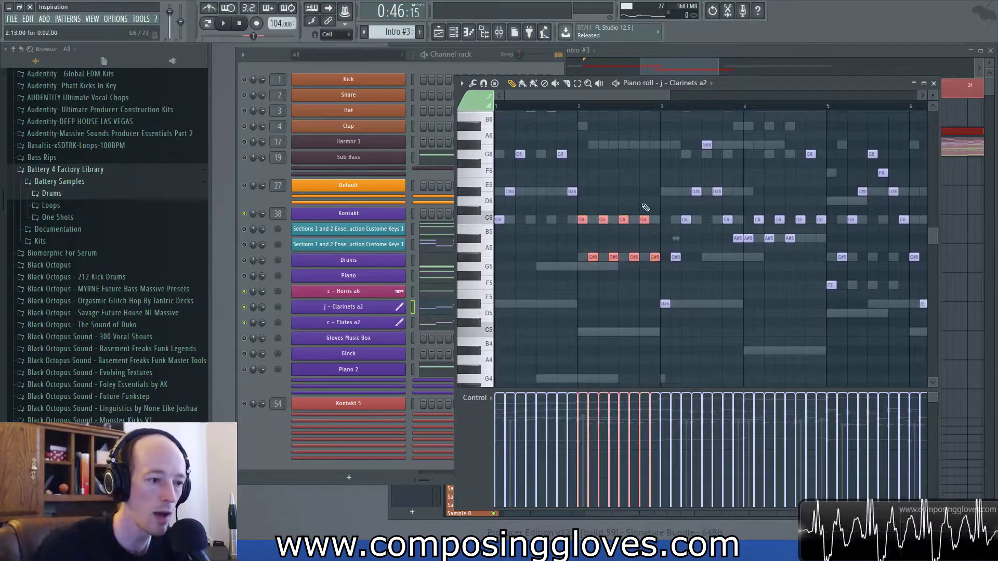
pyautogui.scroll(1, 634, 191)
pyautogui.hscroll(2, 575, 262)
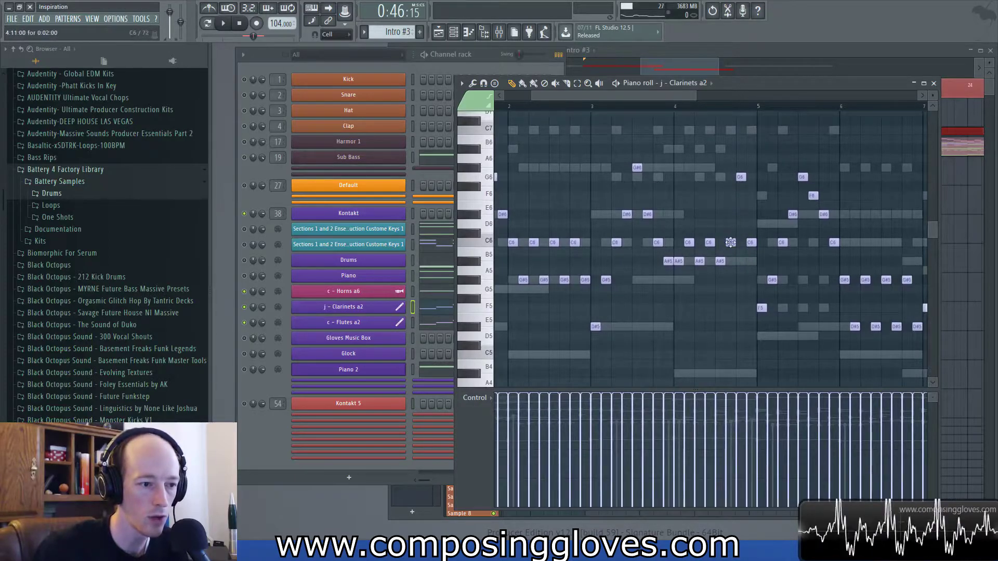
pyautogui.click(740, 177)
pyautogui.hscroll(2, 657, 196)
pyautogui.hscroll(-3, 656, 196)
# Listen to the clarinets together with the horns and flutes while following the clarinet notes in the piano roll.
pyautogui.press('space')
pyautogui.press('space')
pyautogui.press('space')
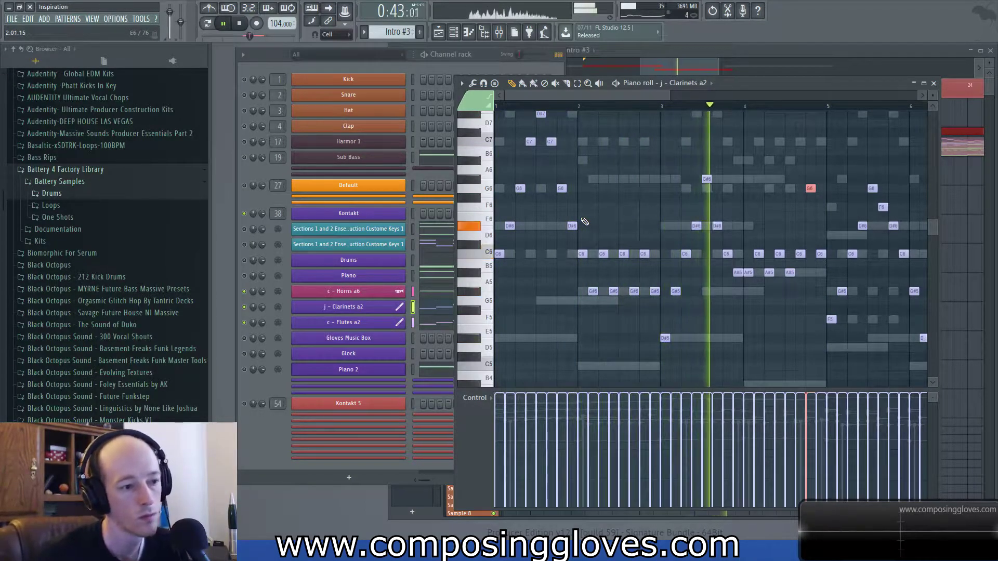
pyautogui.scroll(2, 754, 229)
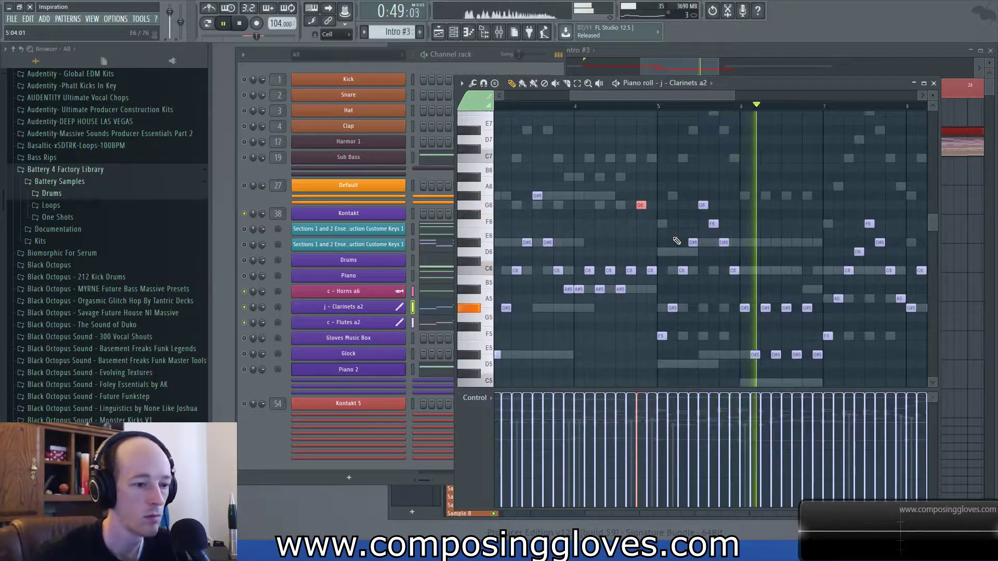
pyautogui.press('space')
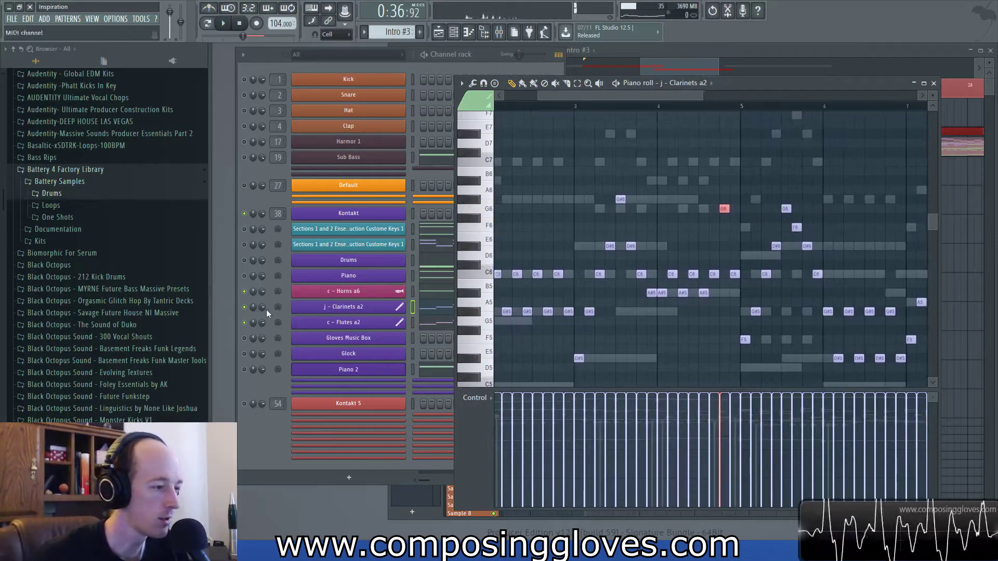
# Show the c - Flutes a2 notes in the piano roll and select the highest note in measure 1, D#8.
pyautogui.click(425, 325)
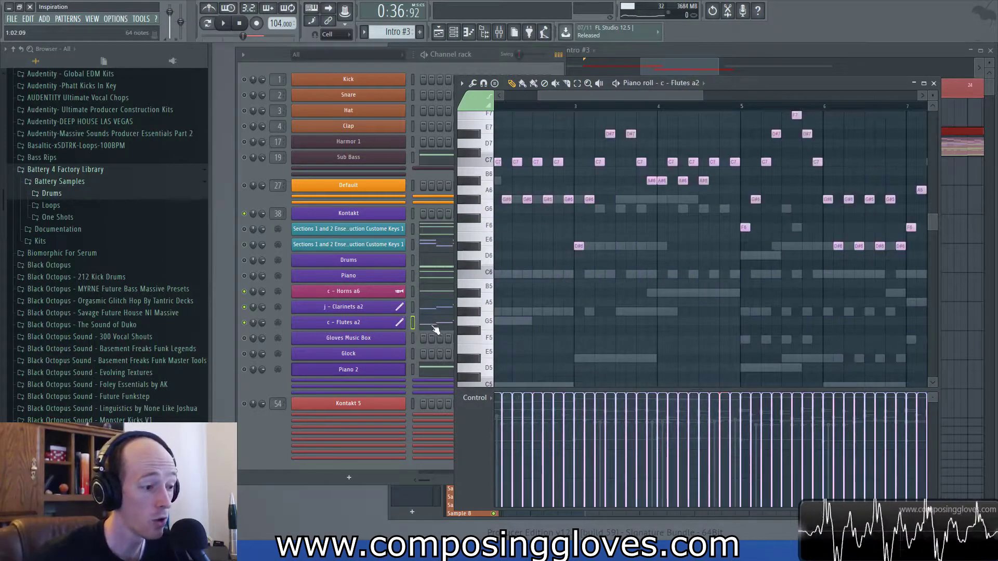
pyautogui.scroll(1, 541, 180)
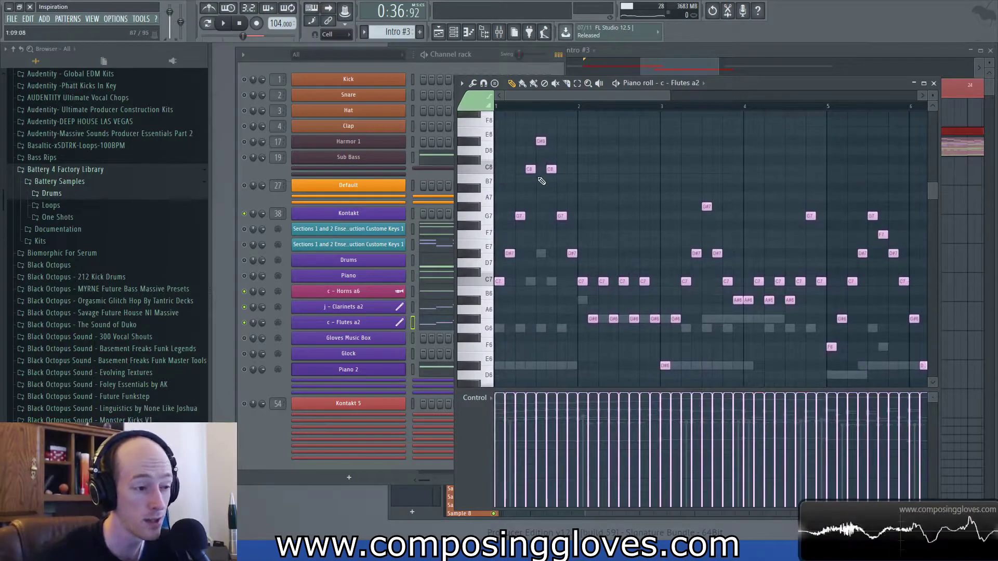
pyautogui.click(490, 171)
pyautogui.moveTo(530, 134); pyautogui.dragTo(572, 153)
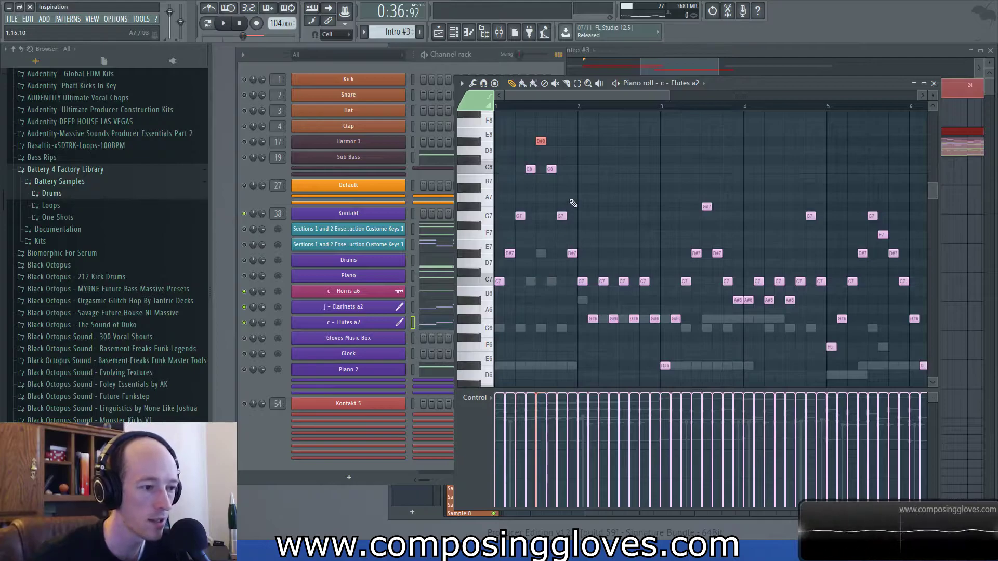
# Unmute both Ensemble channels, Drums, Piano and Piano 2, and listen to all of Intro #3's parts together.
pyautogui.moveTo(245, 277); pyautogui.dragTo(250, 231)
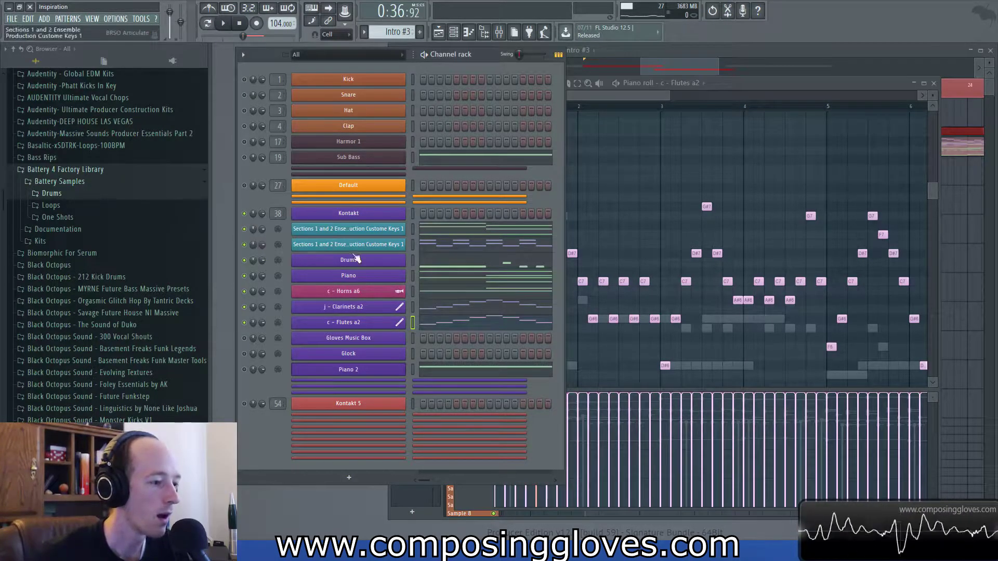
pyautogui.click(244, 370)
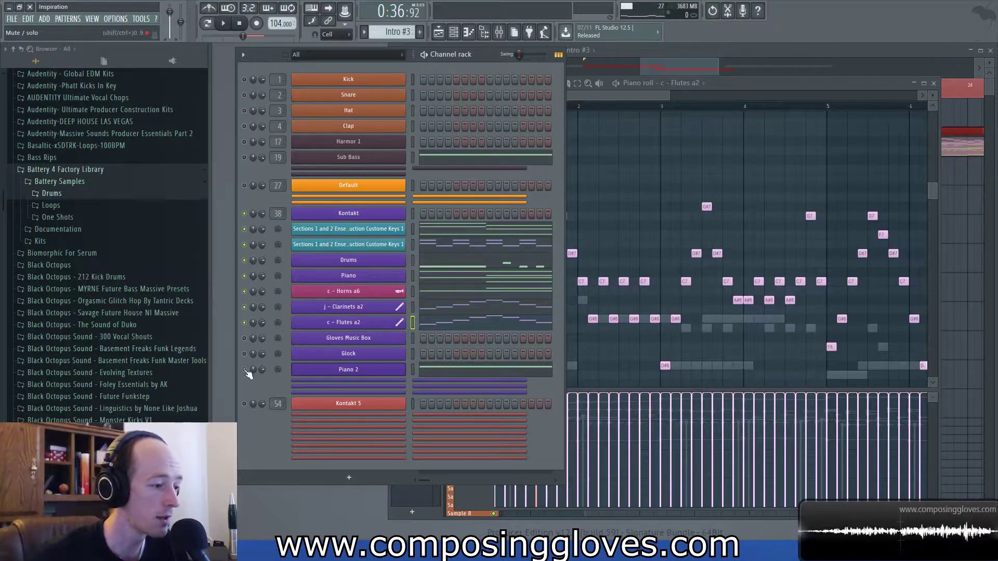
pyautogui.press('space')
pyautogui.click(669, 193)
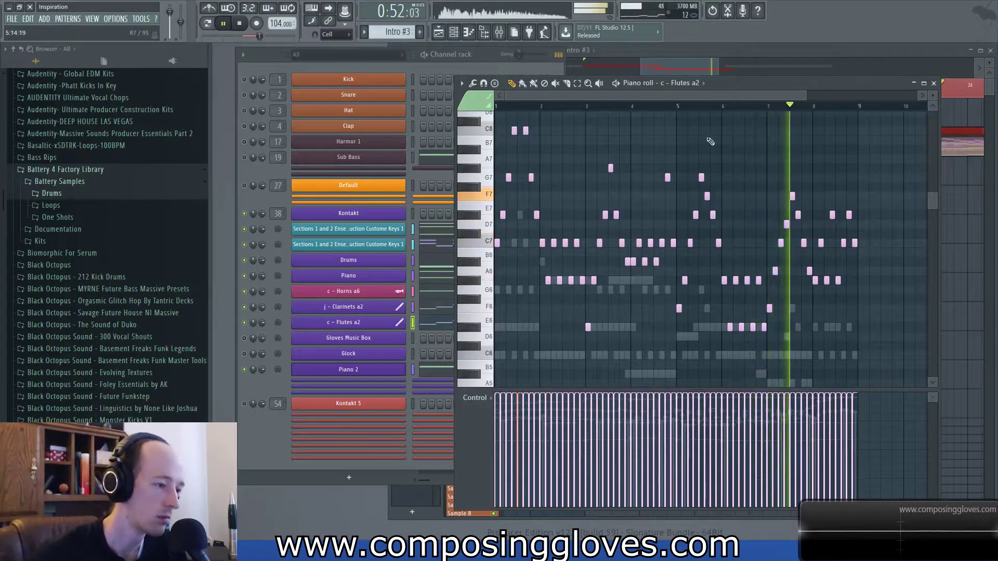
pyautogui.click(731, 53)
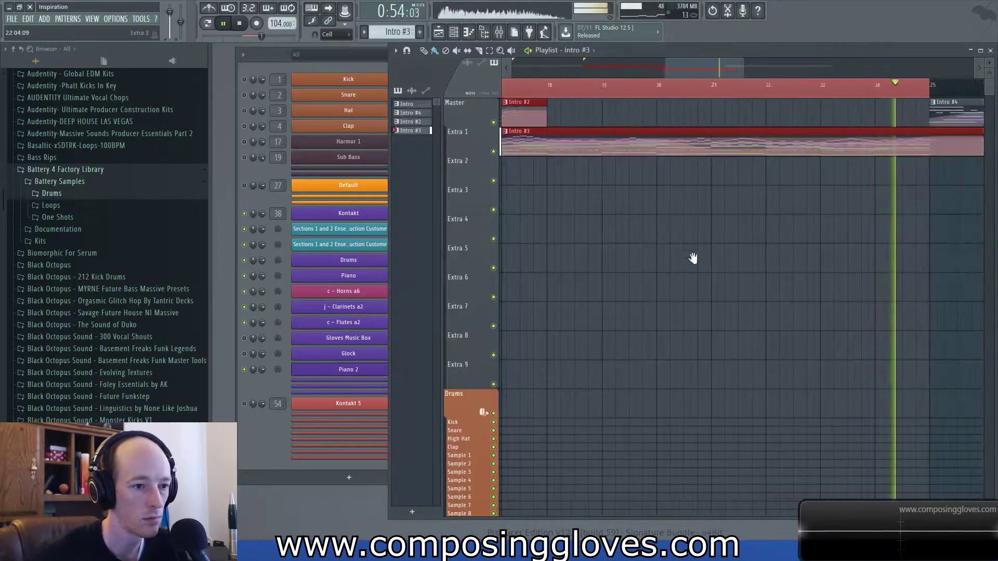
pyautogui.press('space')
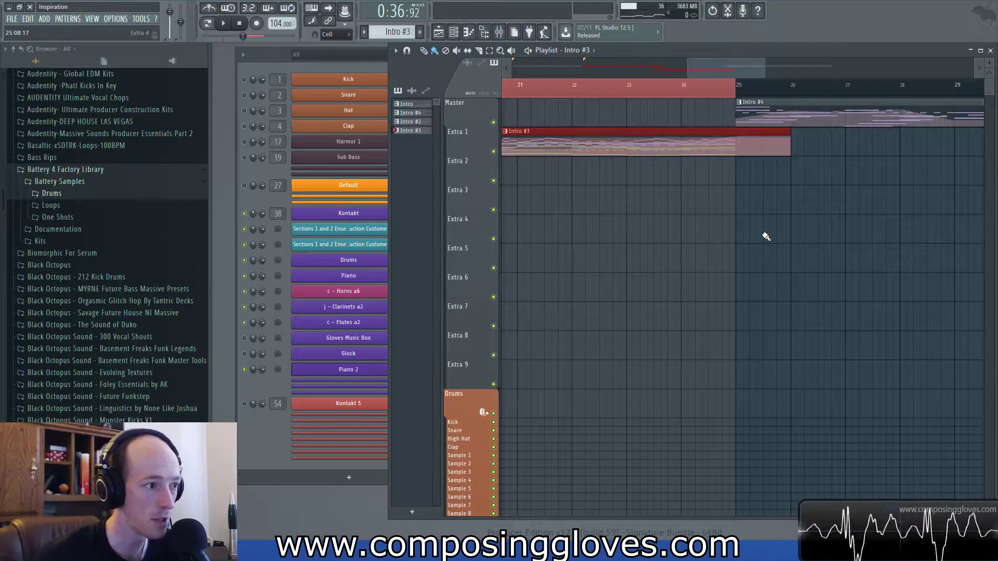
# Select Intro #4's time range in the playlist and unmute the Gloves Music Box and Glock channels.
pyautogui.scroll(-5, 766, 236)
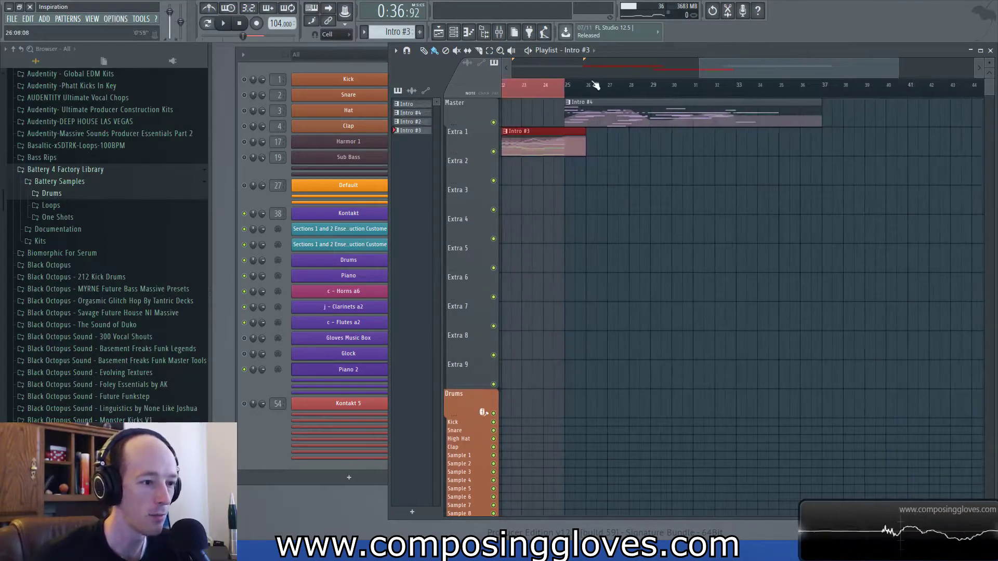
pyautogui.moveTo(567, 94); pyautogui.dragTo(823, 121)
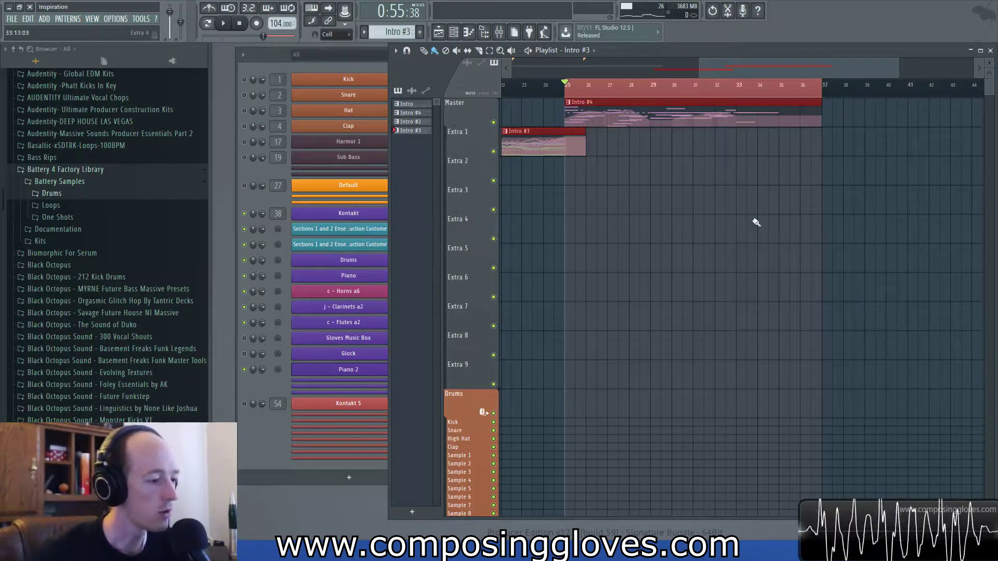
pyautogui.click(249, 339)
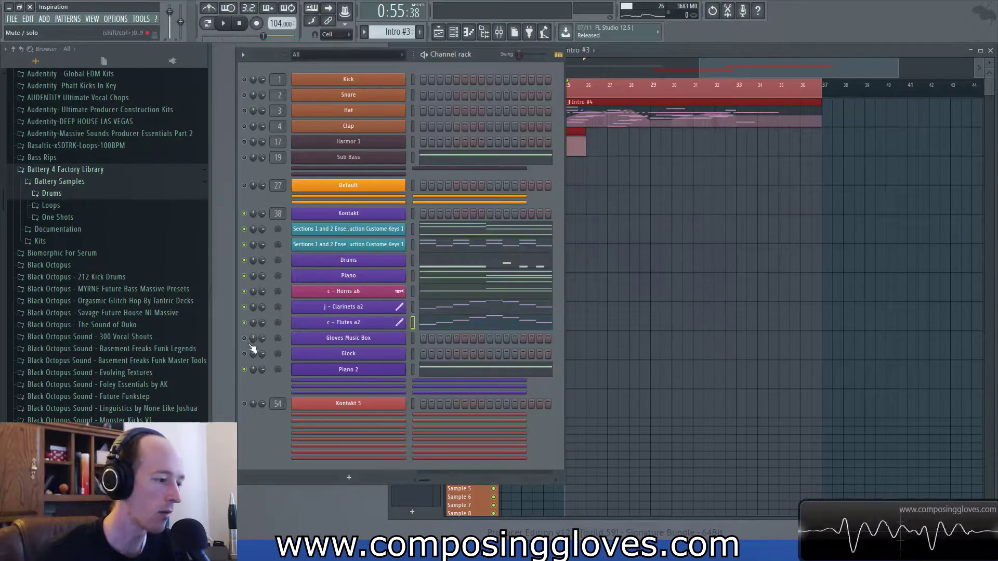
pyautogui.click(244, 338)
pyautogui.click(245, 353)
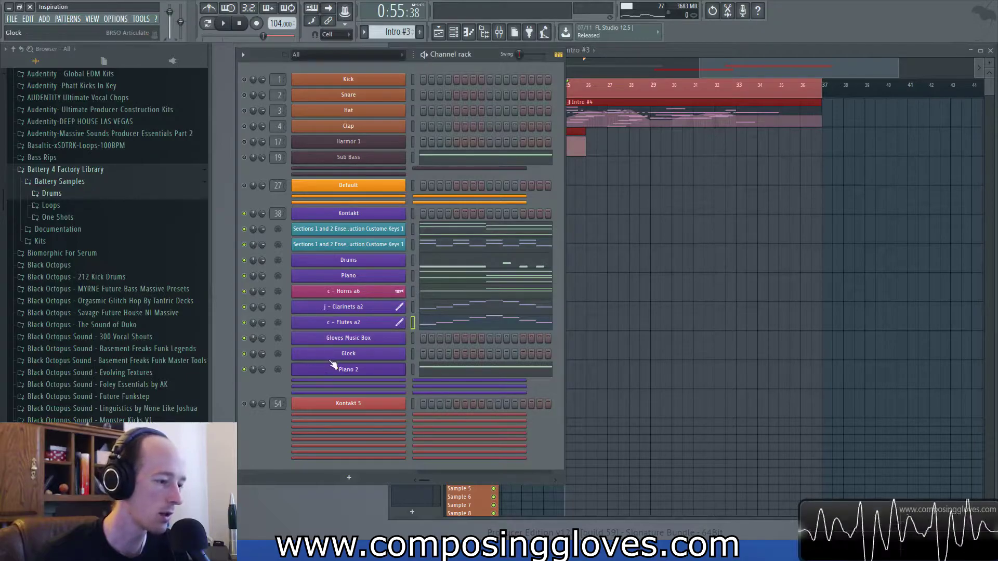
pyautogui.moveTo(720, 70); pyautogui.dragTo(706, 73)
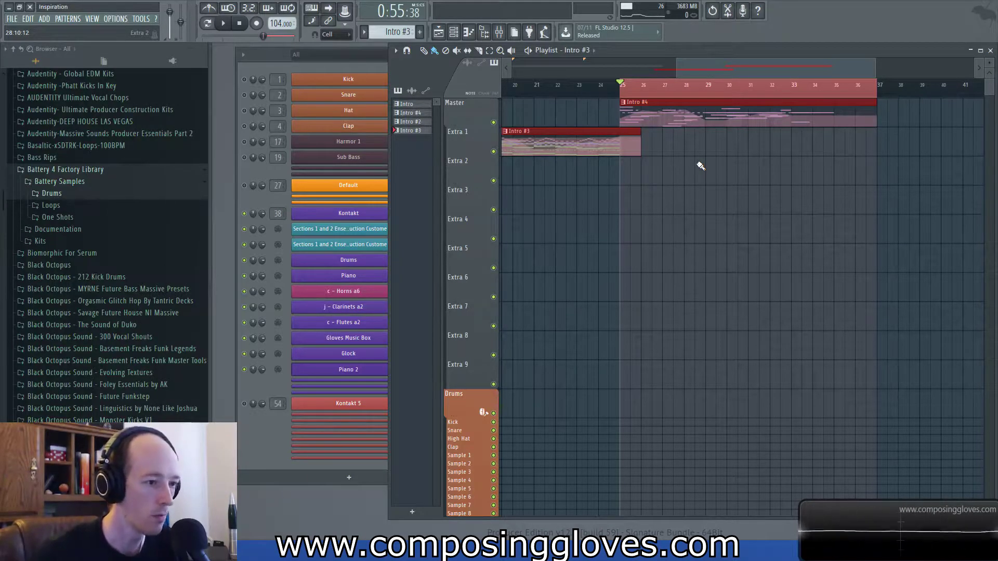
pyautogui.click(265, 380)
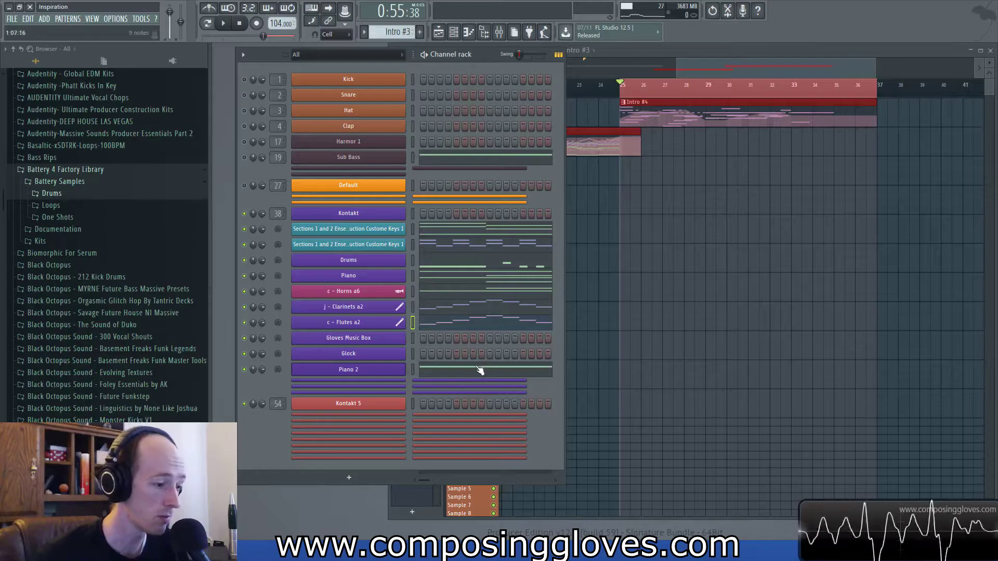
# Open the Intro #4 pattern and examine the second Ensemble channel's repeated notes and velocities in the piano roll.
pyautogui.doubleClick(691, 124)
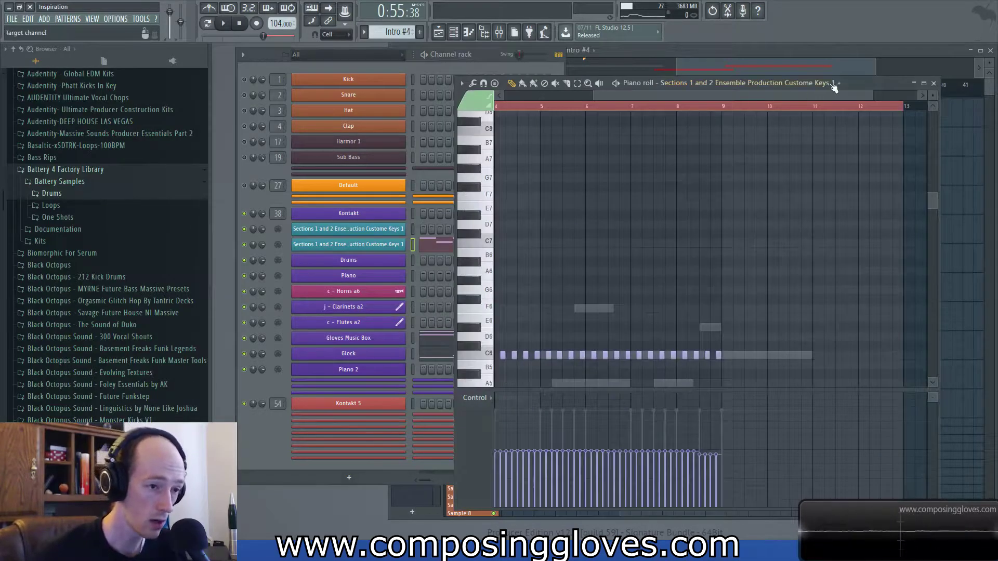
pyautogui.scroll(-8, 781, 240)
pyautogui.hscroll(-3, 781, 241)
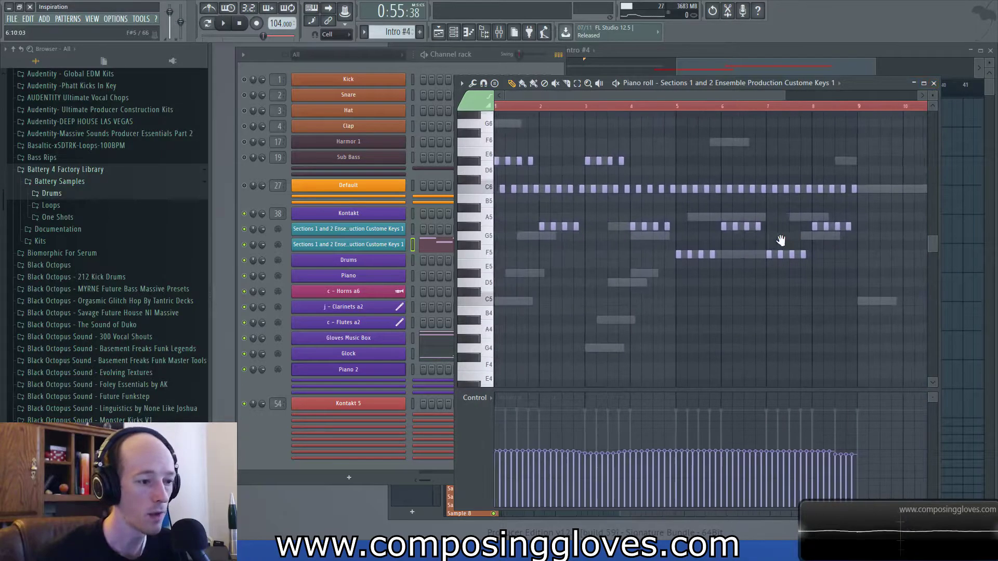
pyautogui.click(933, 84)
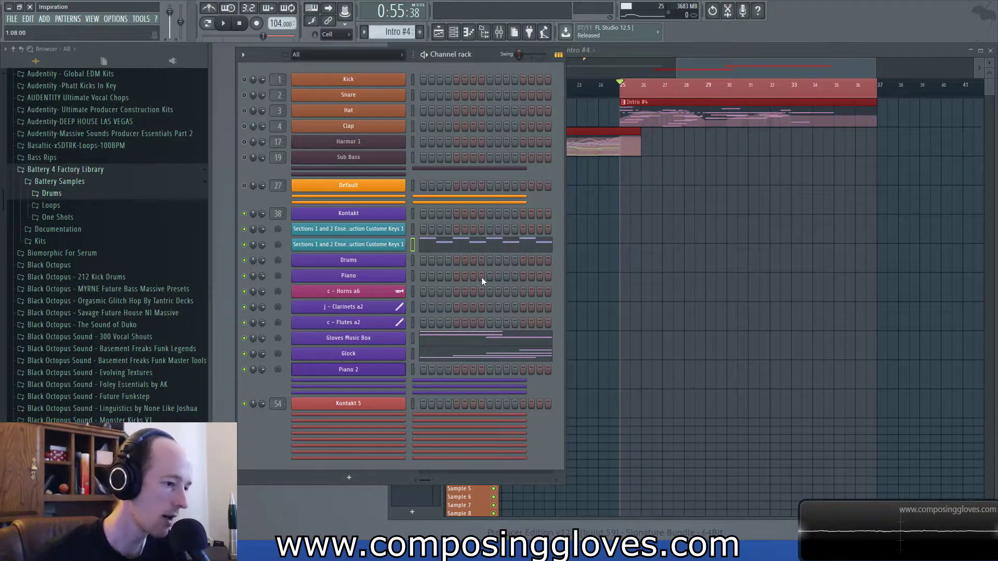
pyautogui.click(451, 251)
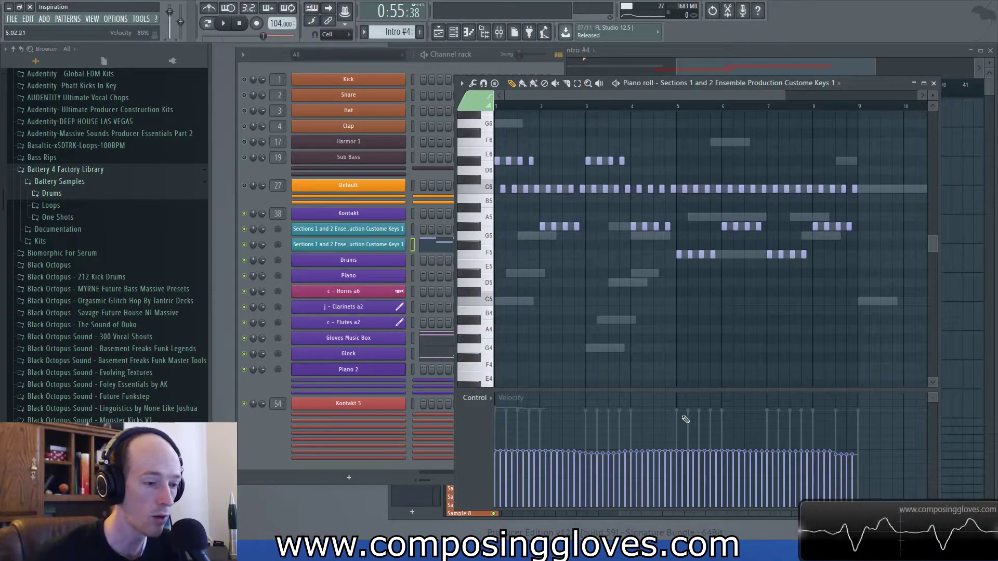
pyautogui.click(934, 83)
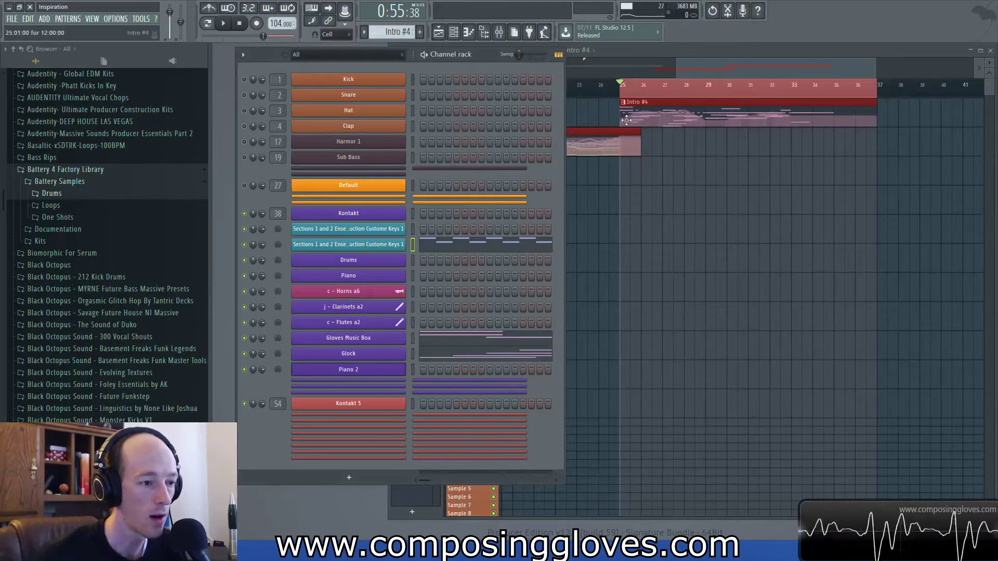
# Listen to Intro #4 from its beginning while following the Glock notes in the piano roll.
pyautogui.press('space')
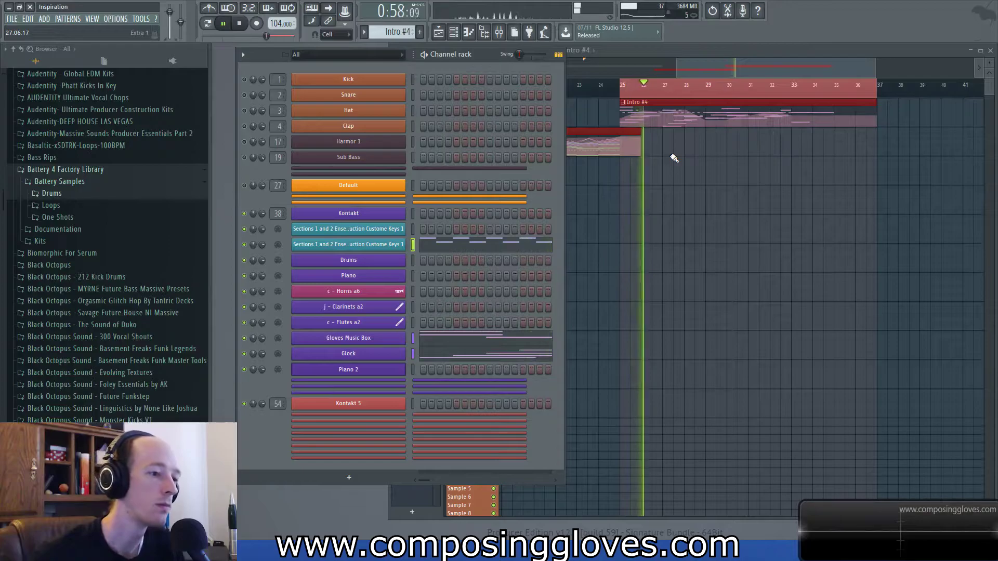
pyautogui.click(499, 351)
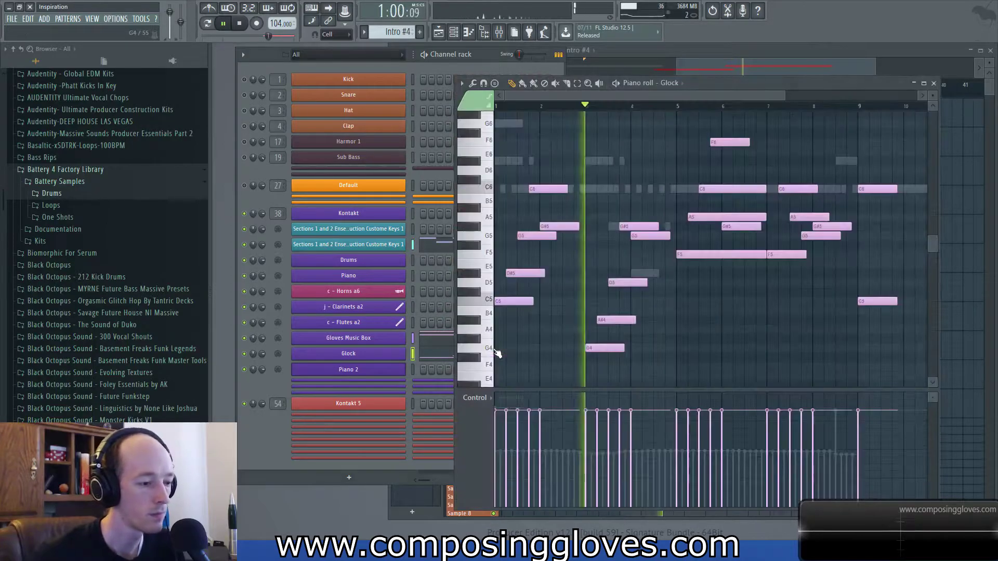
pyautogui.scroll(3, 601, 303)
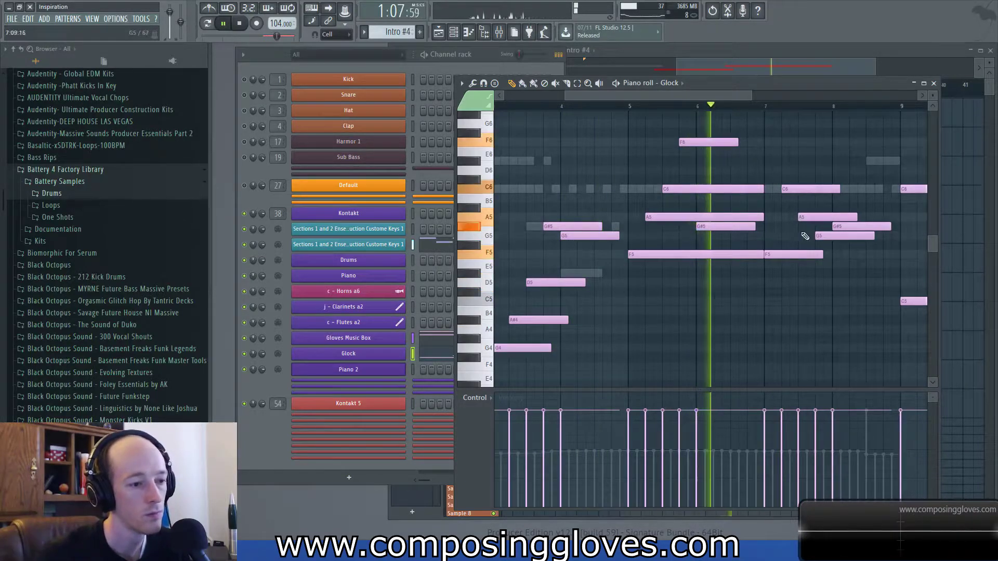
pyautogui.moveTo(785, 229); pyautogui.dragTo(558, 234)
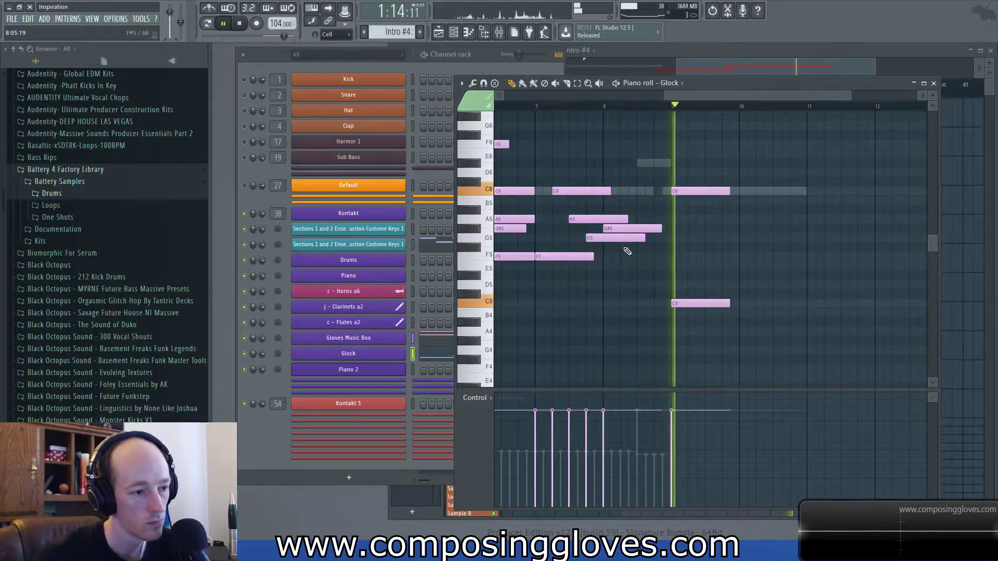
pyautogui.press('space')
# Examine the Glock melody across Intro #4 and select the G#5 note at the start of measure 2.
pyautogui.click(367, 362)
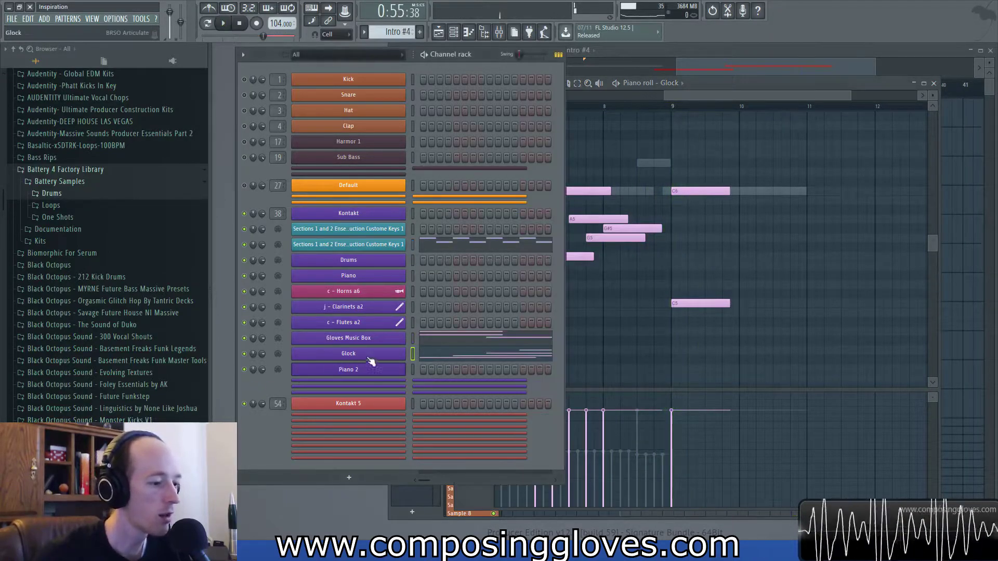
pyautogui.click(588, 259)
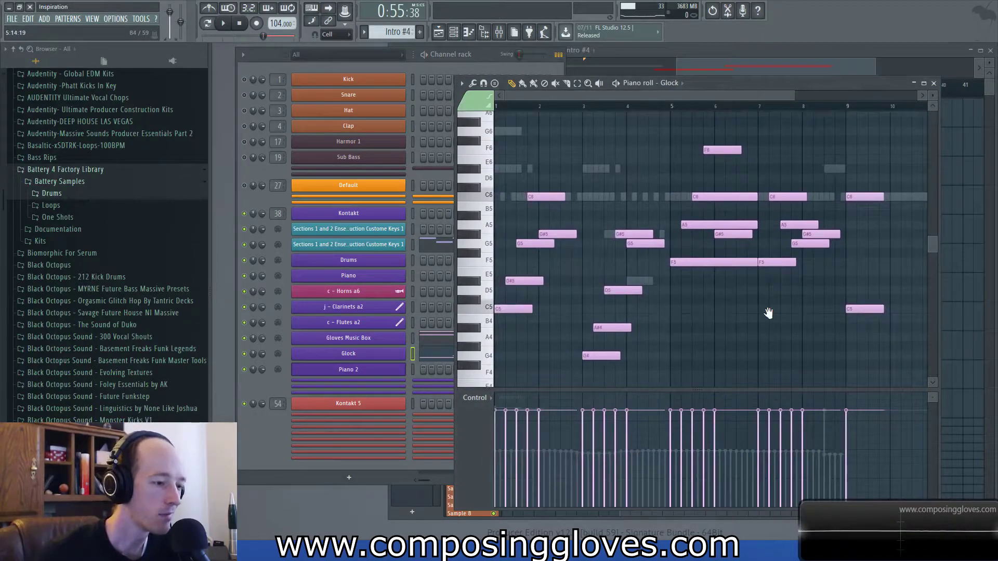
pyautogui.scroll(-1, 785, 298)
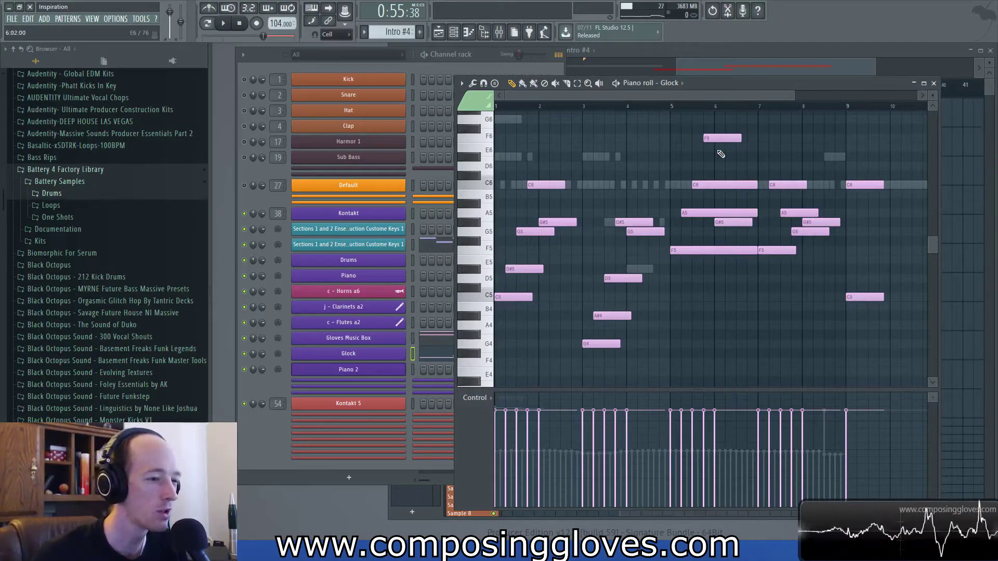
pyautogui.click(273, 379)
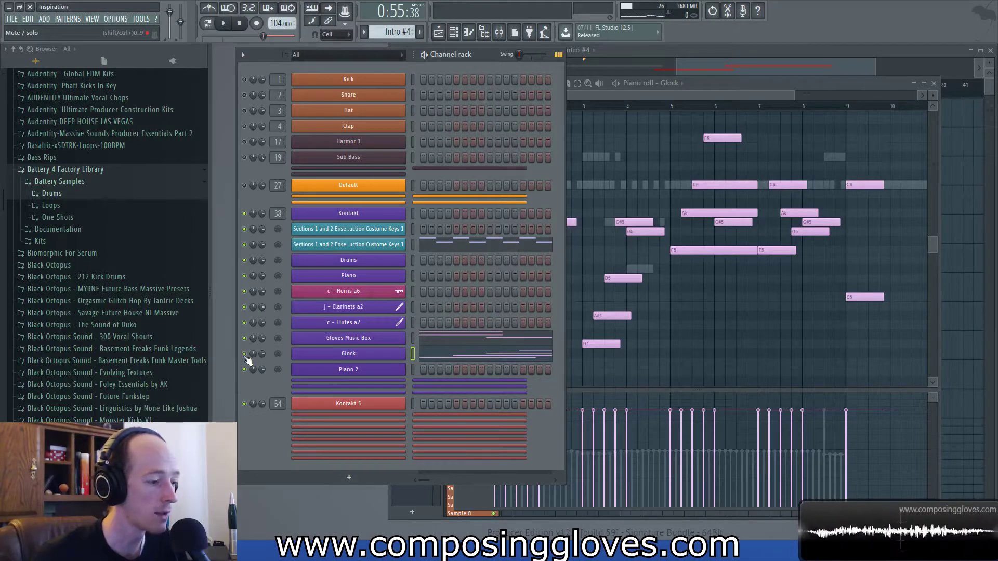
pyautogui.click(856, 341)
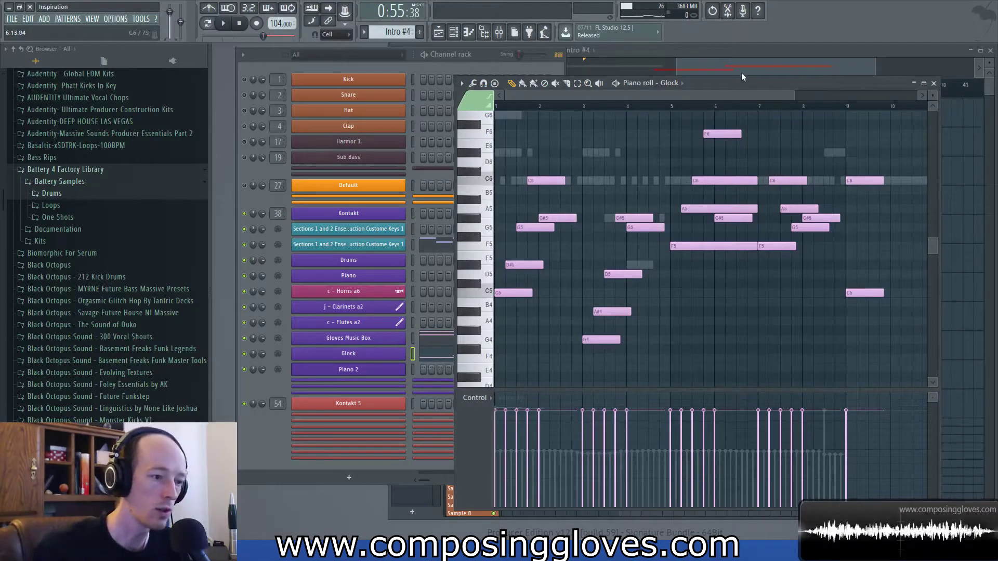
pyautogui.click(558, 218)
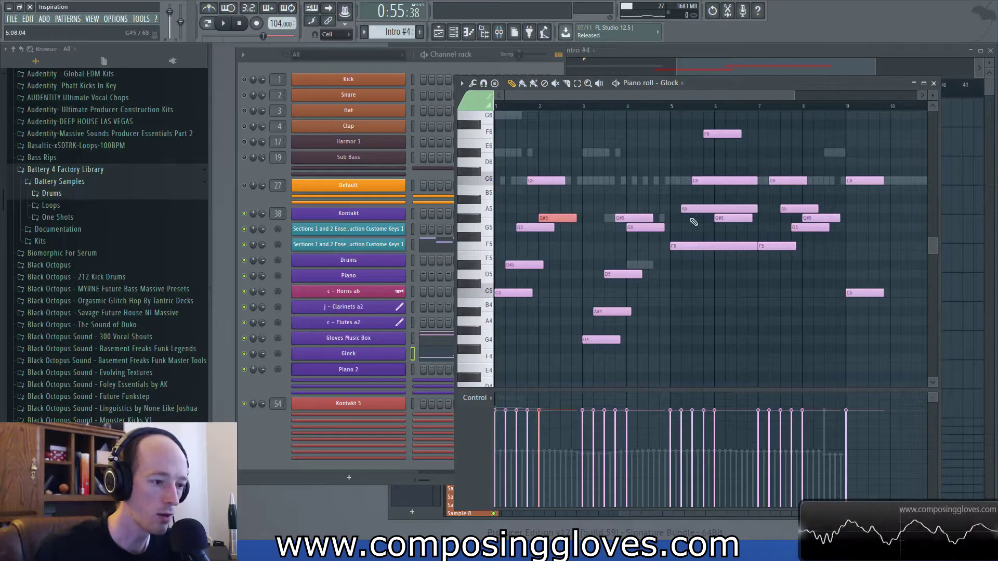
# Mute the Glock channel and listen to Intro #4 while following the Gloves Music Box notes in the piano roll.
pyautogui.click(660, 228)
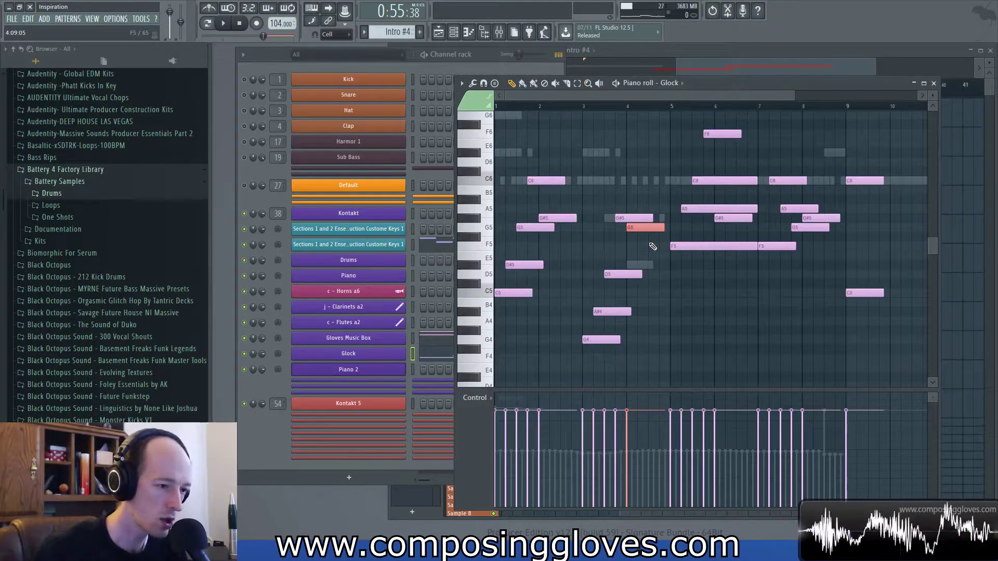
pyautogui.click(438, 344)
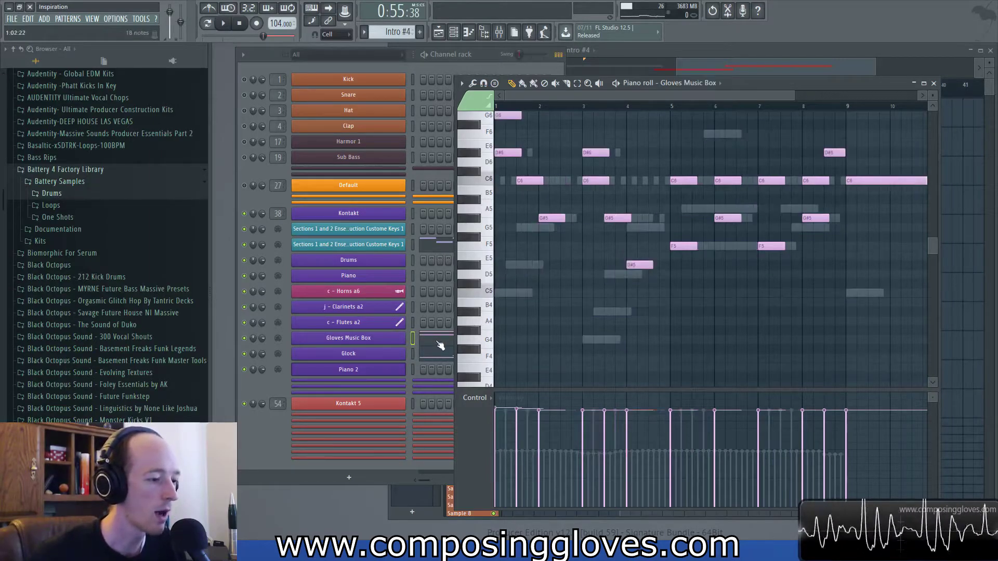
pyautogui.click(248, 362)
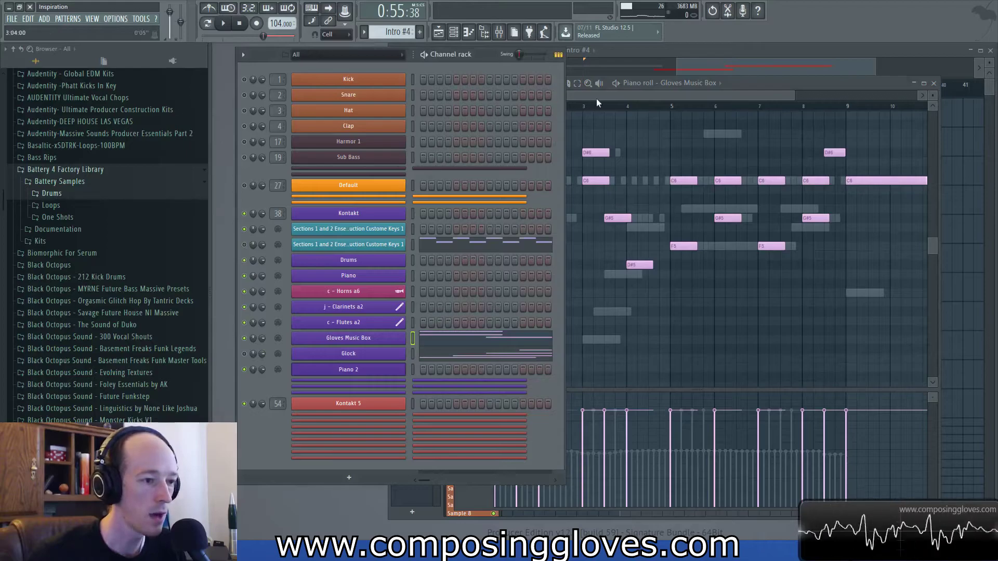
pyautogui.click(570, 219)
pyautogui.scroll(2, 570, 219)
pyautogui.scroll(-1, 571, 219)
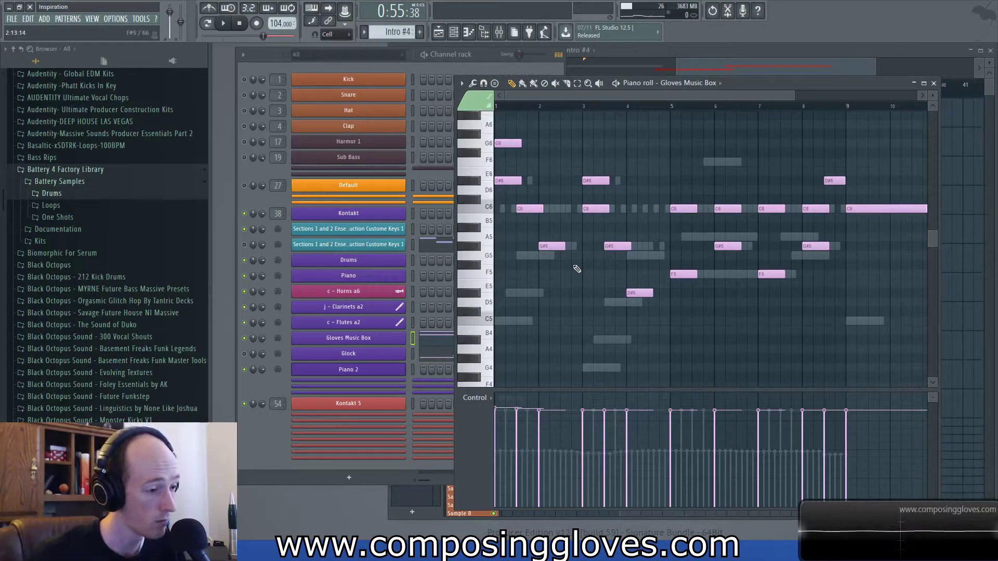
pyautogui.press('space')
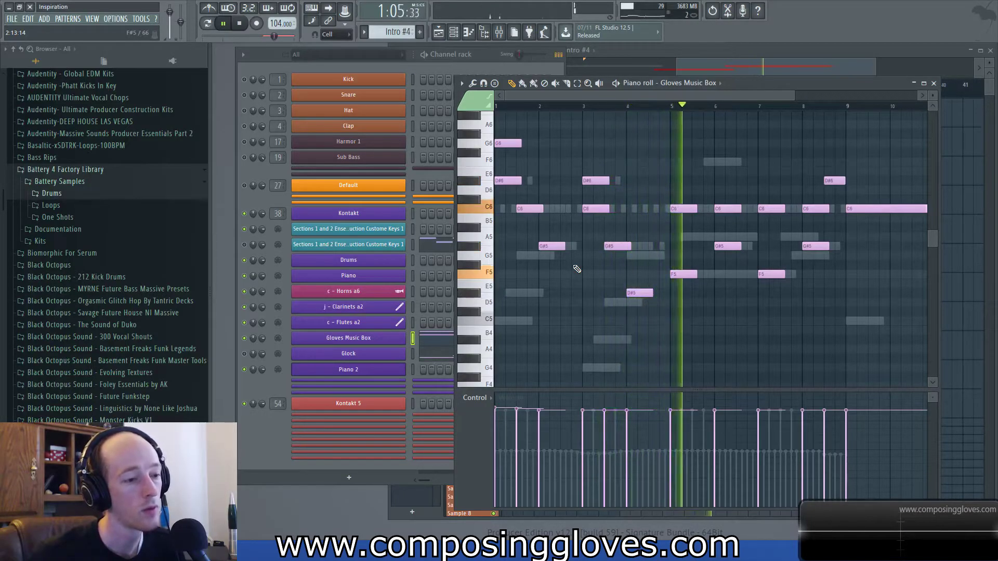
pyautogui.press('space')
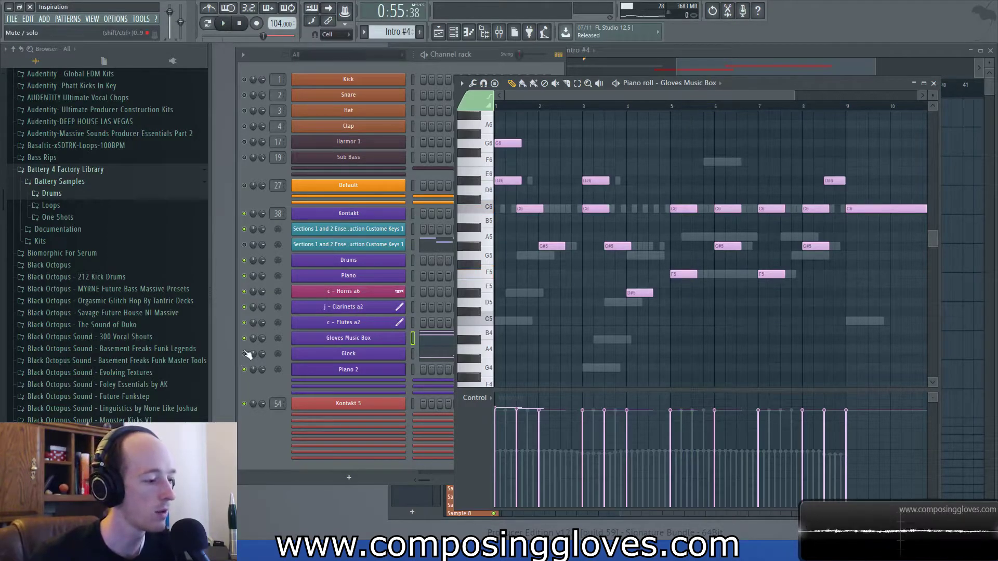
# Unmute the Glock channel and listen to Intro #4 with the Glock and Gloves Music Box playing together.
pyautogui.click(236, 366)
pyautogui.press('space')
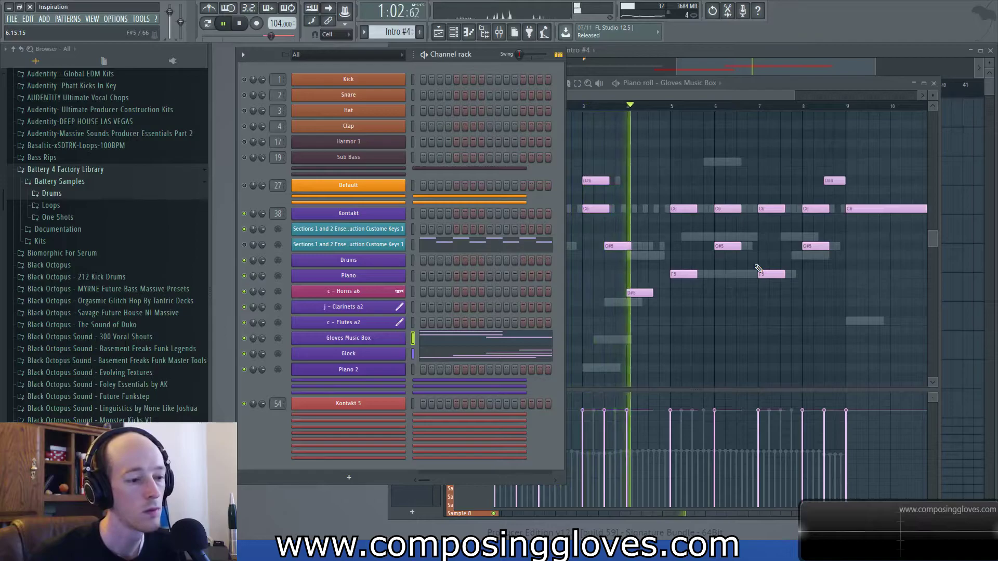
pyautogui.press('space')
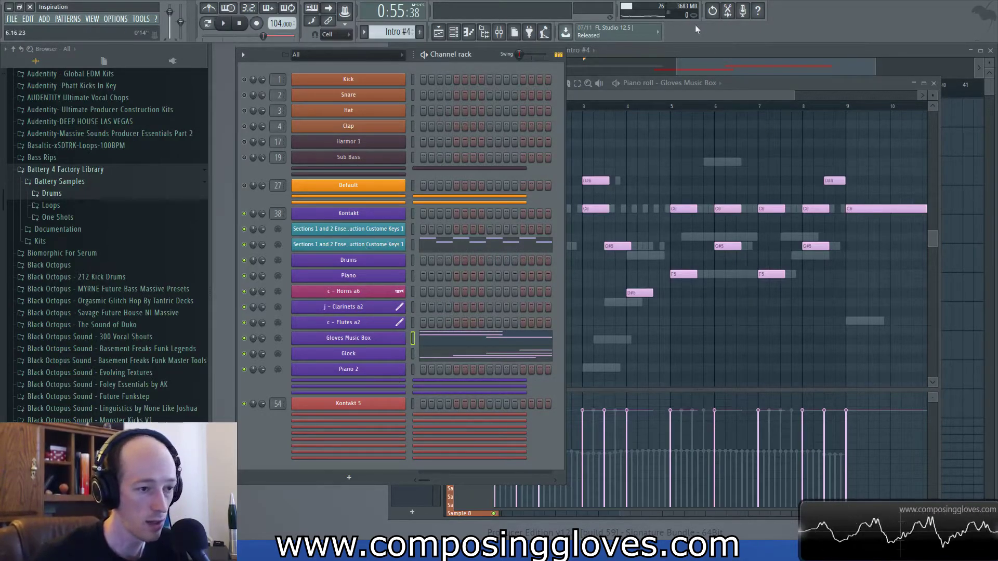
pyautogui.press('space')
pyautogui.click(711, 93)
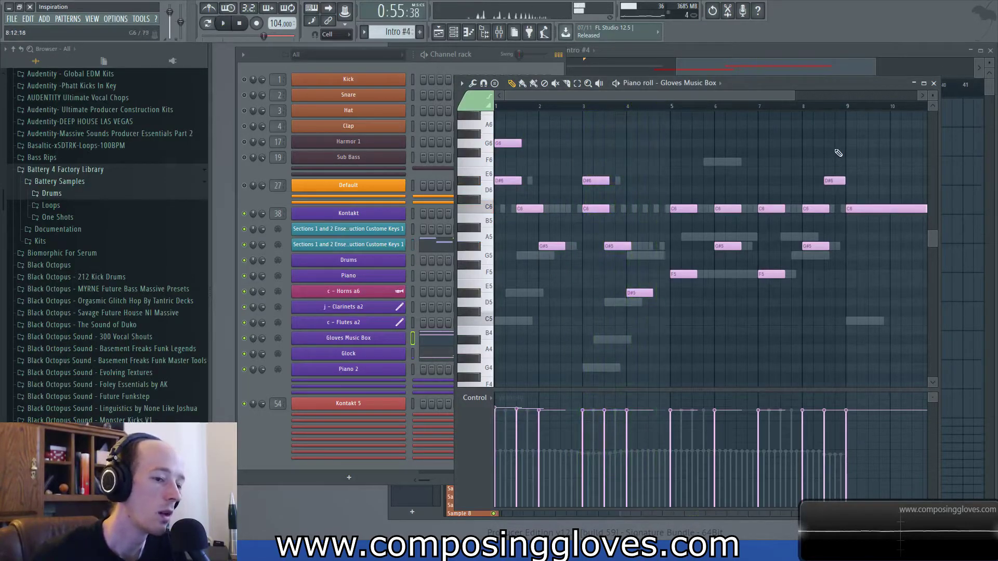
pyautogui.press('space')
# Return to the playlist with Intro #3 as the active pattern and clear the time selection.
pyautogui.press('F5')
pyautogui.click(704, 152)
pyautogui.doubleClick(704, 152)
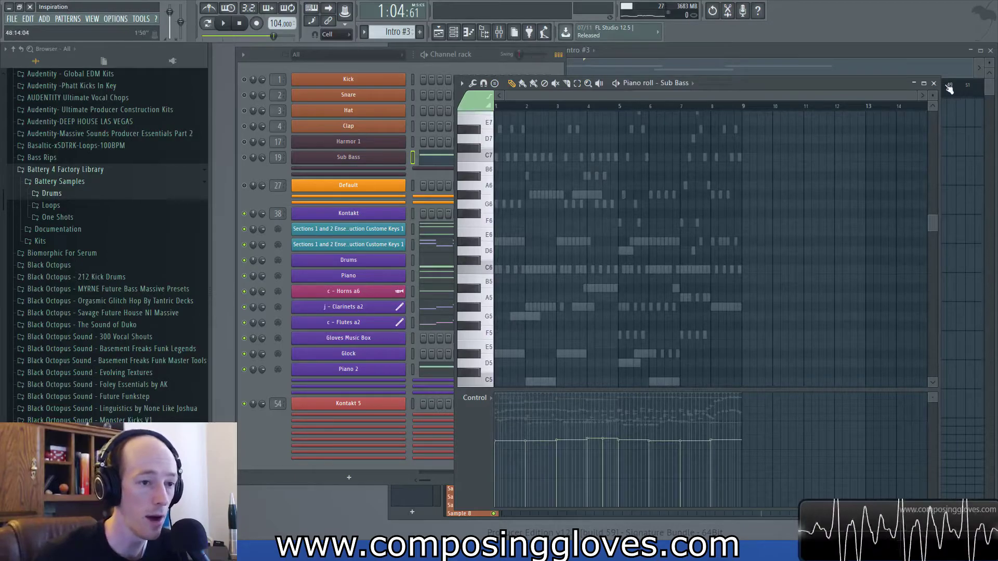
pyautogui.click(934, 83)
pyautogui.click(690, 68)
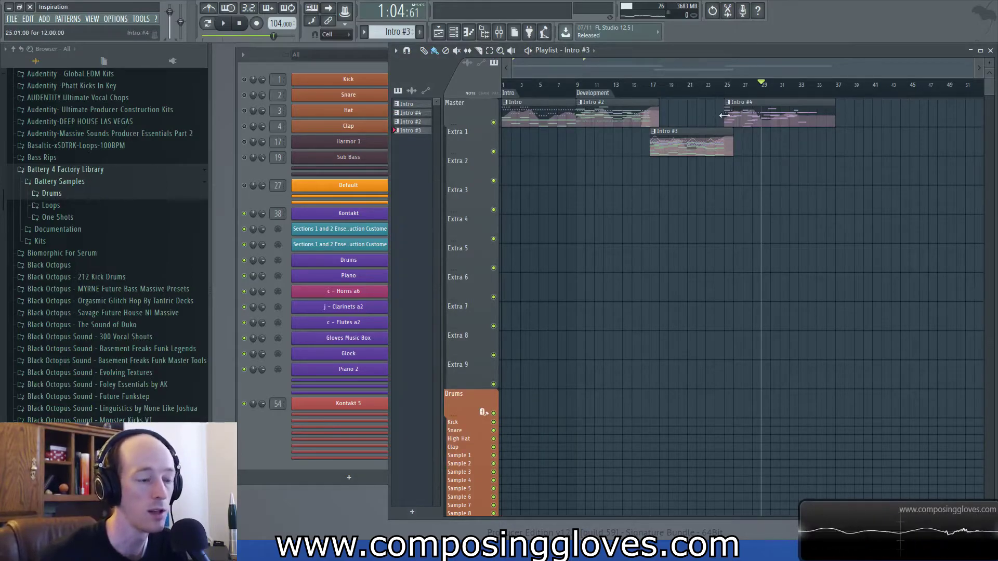
# Unmute all the channels in the channel rack.
pyautogui.click(248, 199)
pyautogui.rightClick(247, 186)
pyautogui.click(247, 189)
pyautogui.rightClick(245, 186)
pyautogui.click(260, 191)
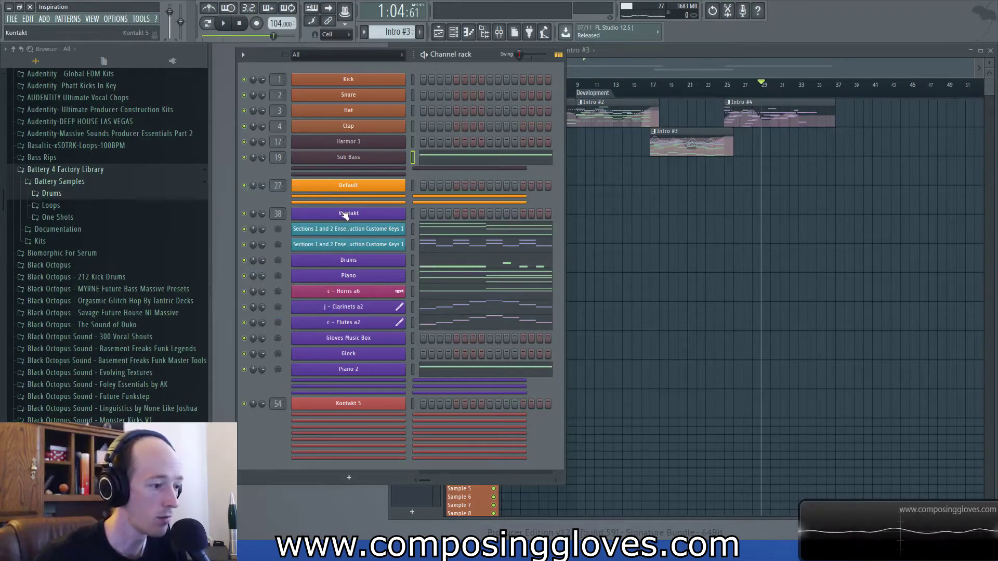
# Open the Kontakt plugin and examine the settings of the two Sections 1 and 2 Ensemble instruments.
pyautogui.click(376, 374)
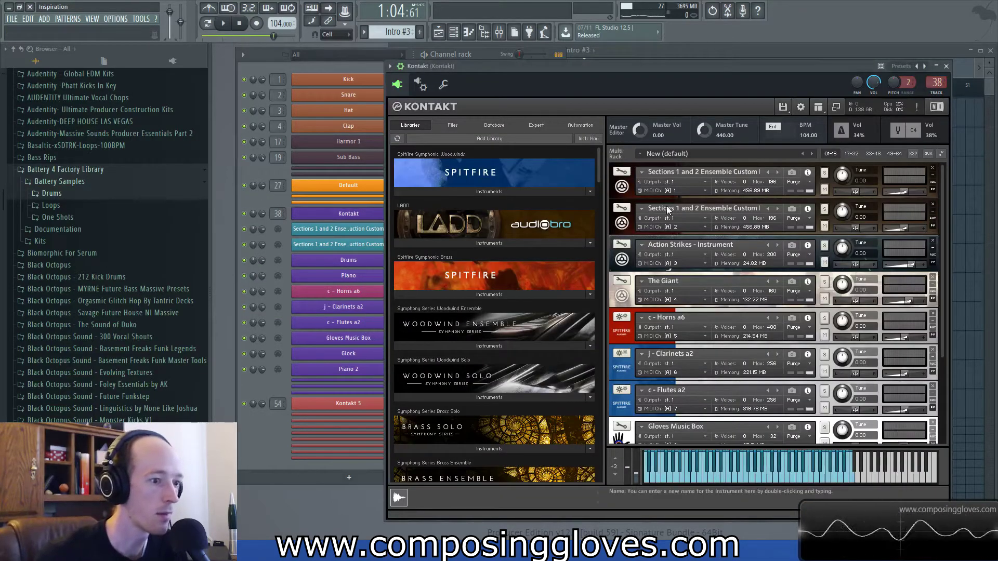
pyautogui.click(620, 190)
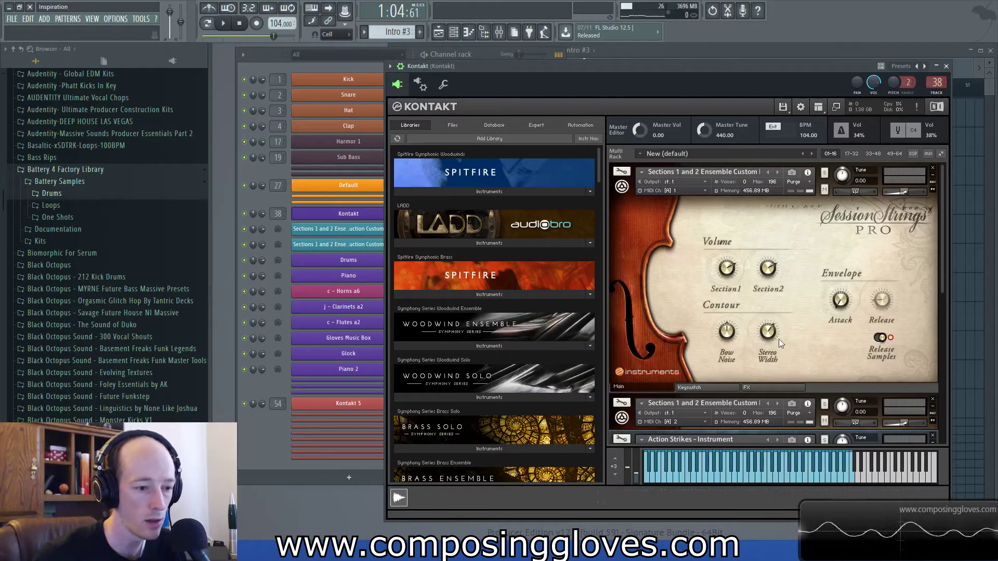
pyautogui.click(622, 189)
pyautogui.click(622, 224)
pyautogui.click(622, 224)
# Examine the Tone and Anatomy edit pages of The Giant on MIDI channel 10, and collapse the instrument.
pyautogui.scroll(-3, 770, 312)
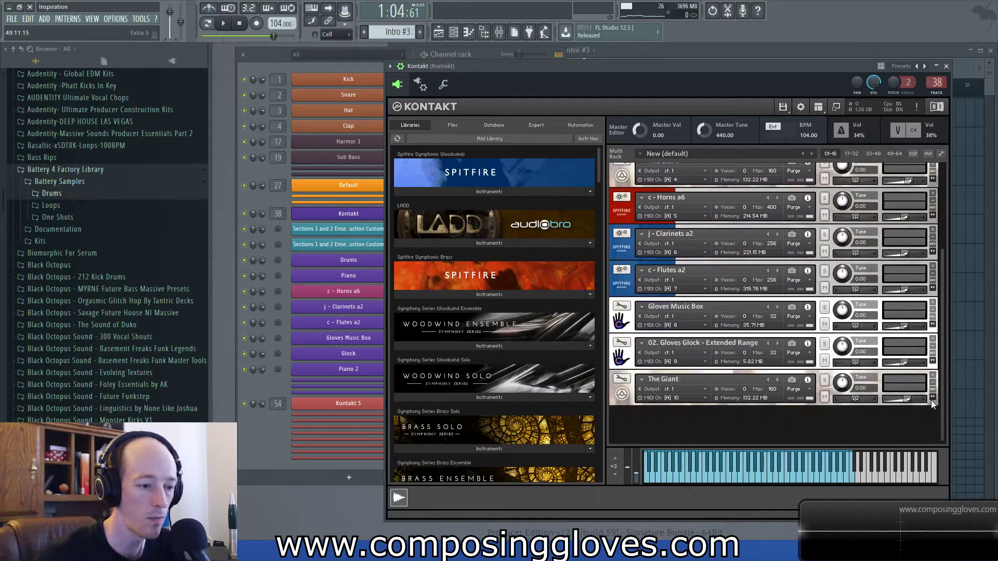
pyautogui.click(622, 393)
pyautogui.moveTo(943, 303); pyautogui.dragTo(945, 383)
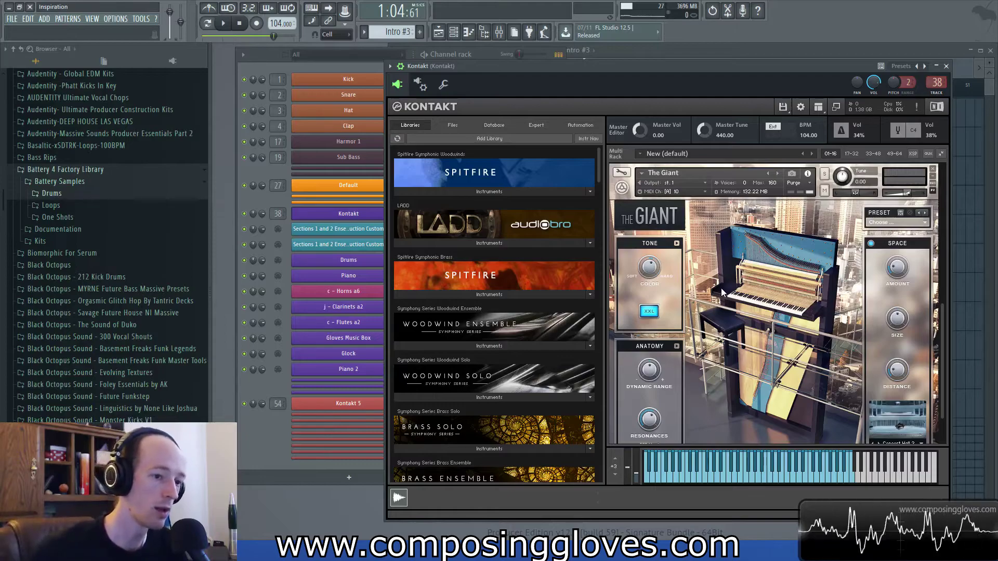
pyautogui.click(676, 243)
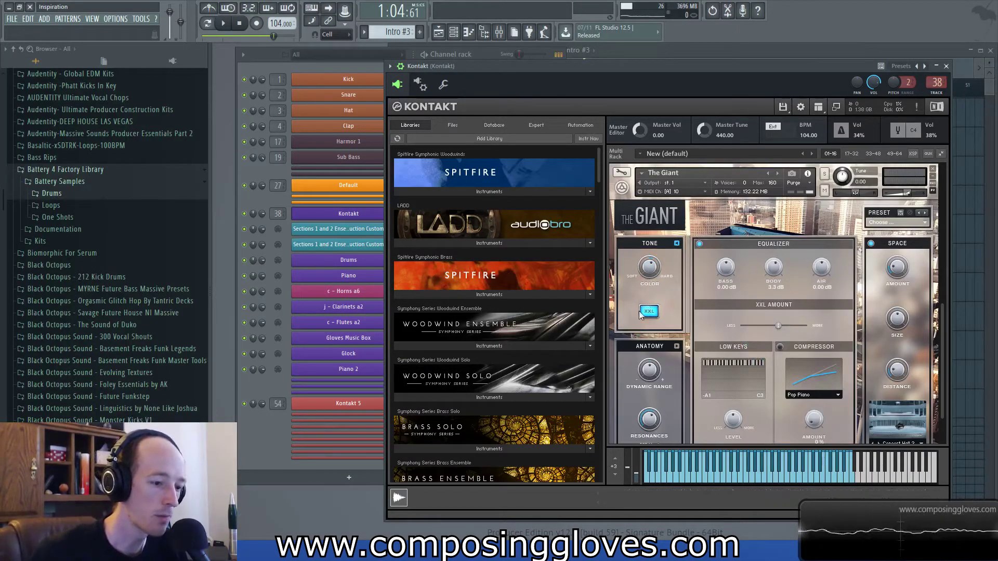
pyautogui.scroll(-1, 941, 336)
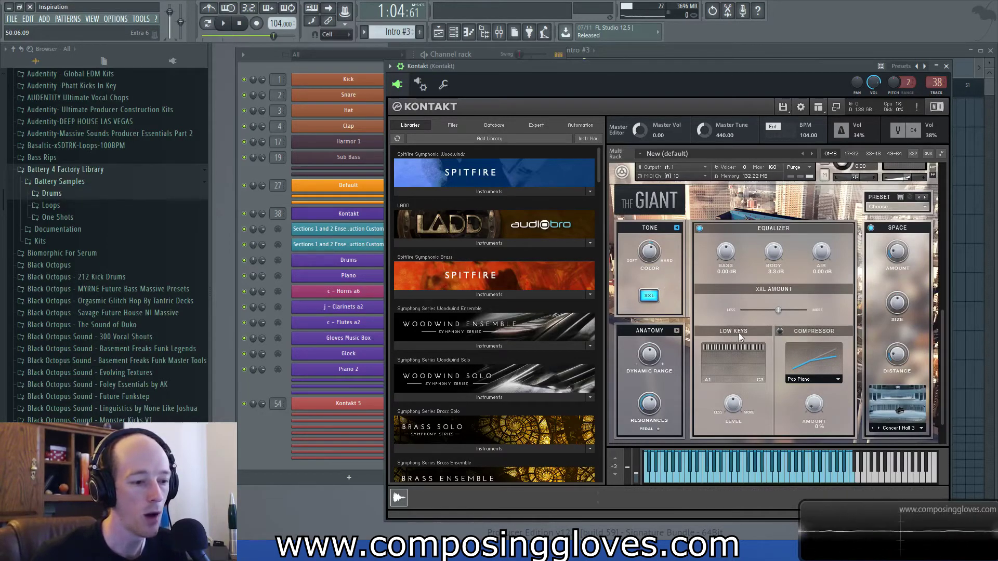
pyautogui.click(677, 228)
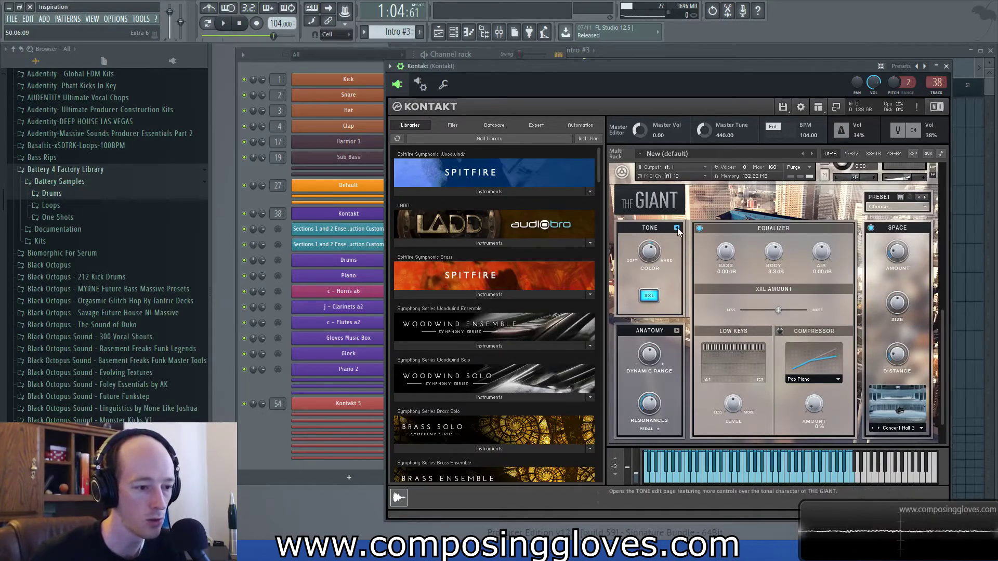
pyautogui.click(677, 331)
pyautogui.click(677, 331)
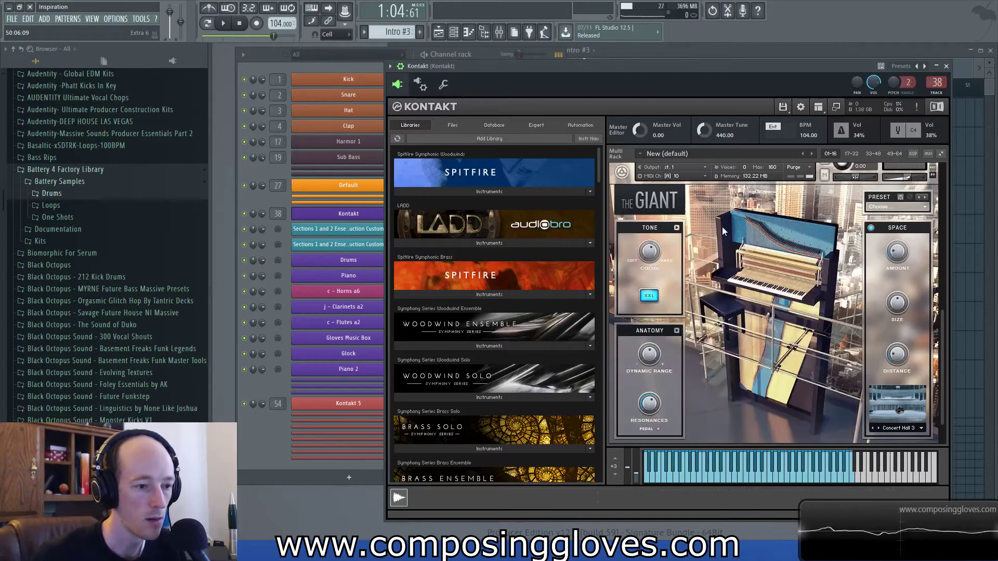
pyautogui.moveTo(944, 378); pyautogui.dragTo(947, 354)
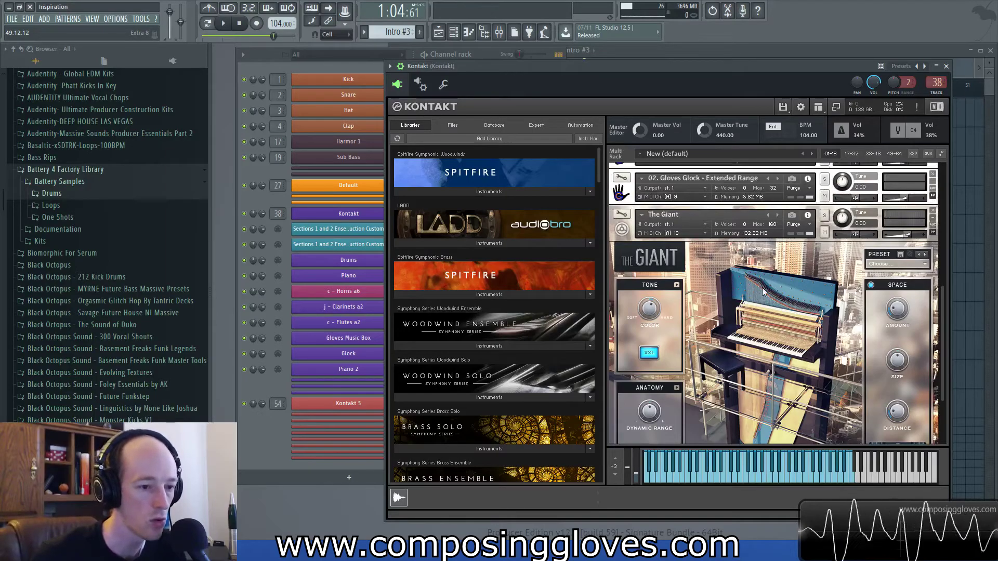
pyautogui.click(622, 230)
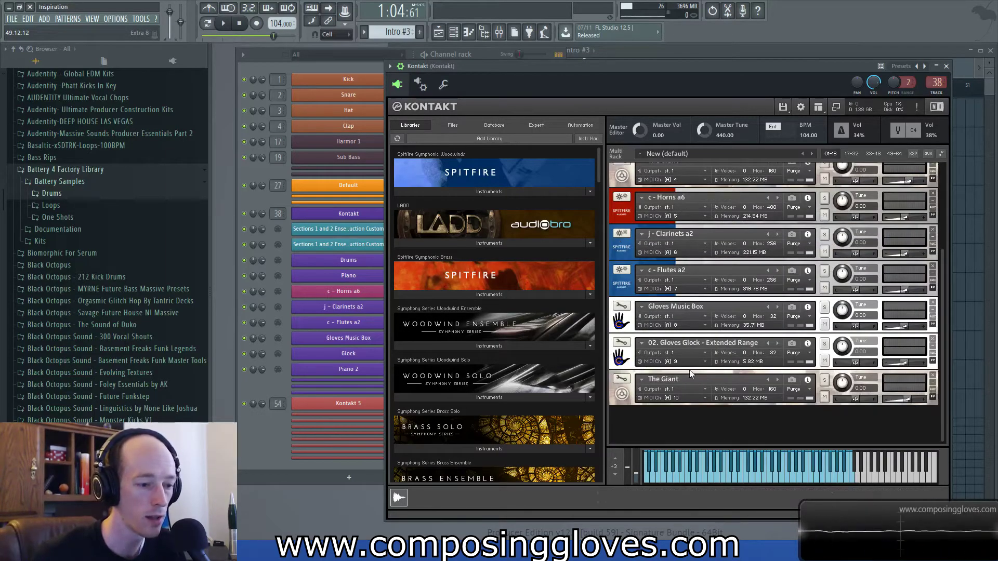
# Examine the Tone edit page of The Giant on MIDI channel 4, and collapse the instrument.
pyautogui.scroll(3, 946, 380)
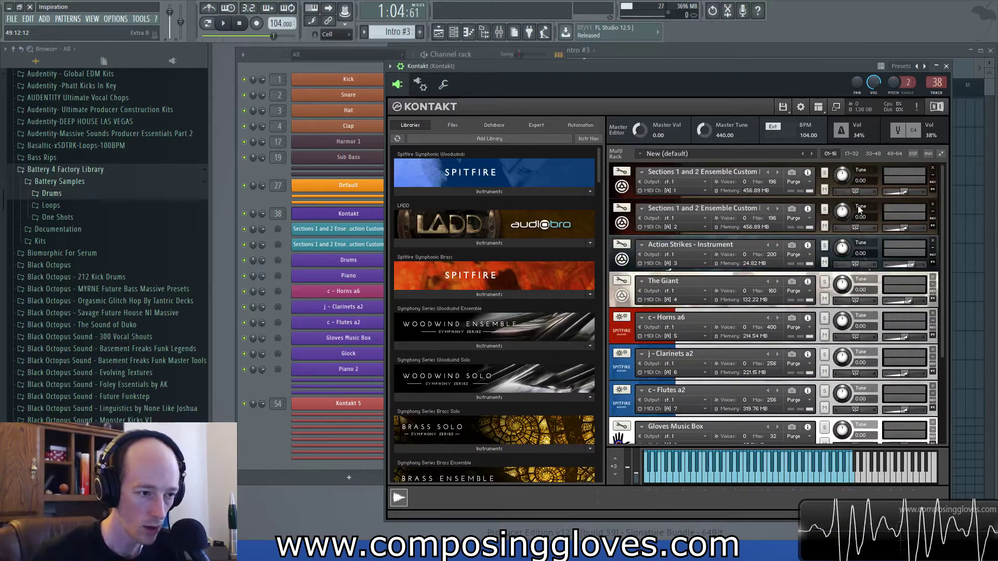
pyautogui.click(622, 300)
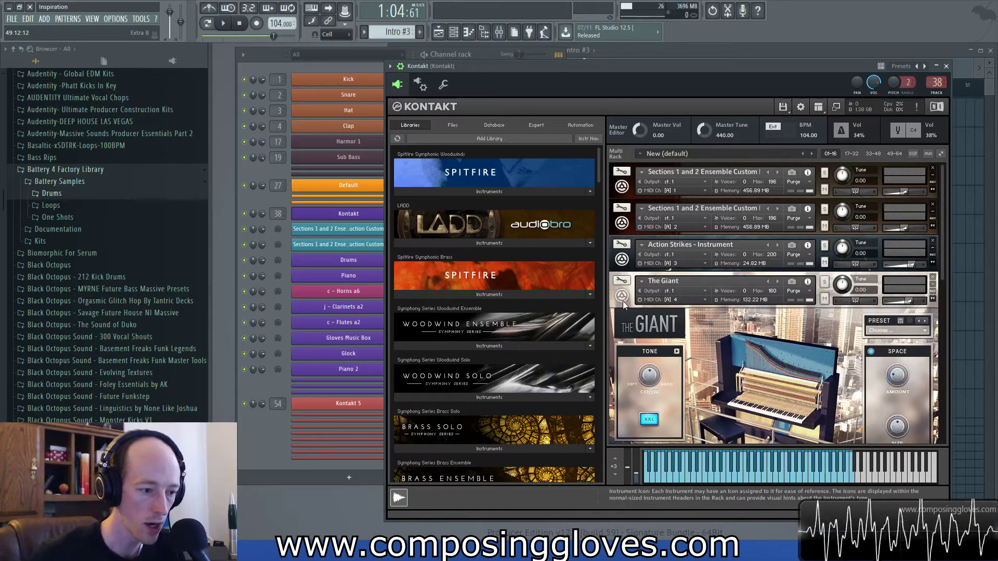
pyautogui.click(677, 351)
pyautogui.moveTo(944, 274); pyautogui.dragTo(939, 338)
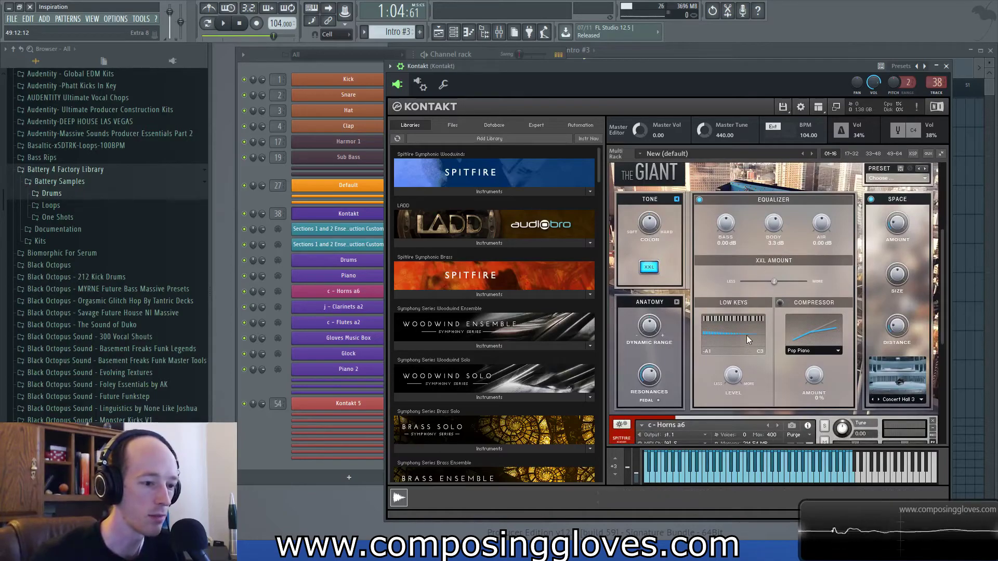
pyautogui.click(675, 200)
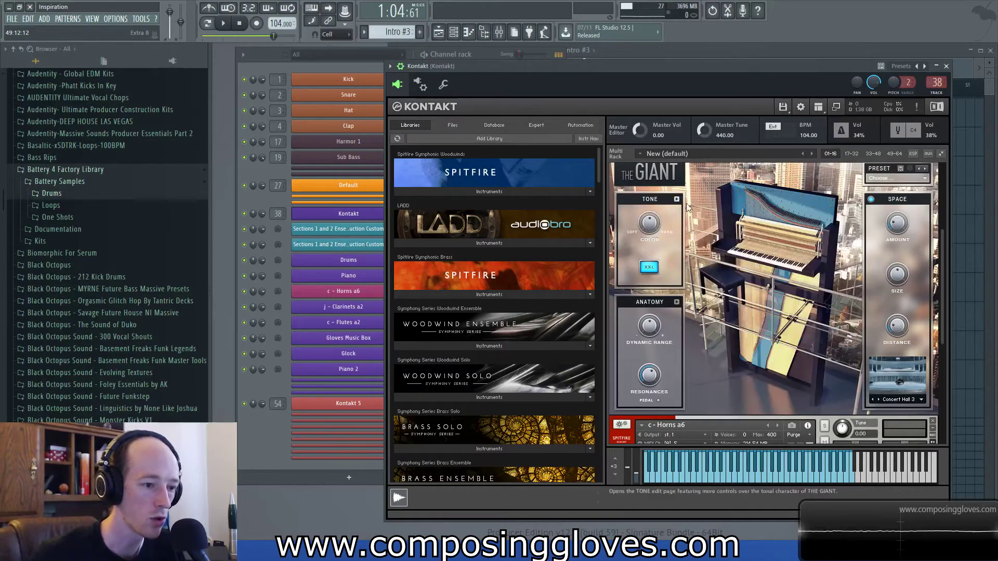
pyautogui.scroll(3, 943, 304)
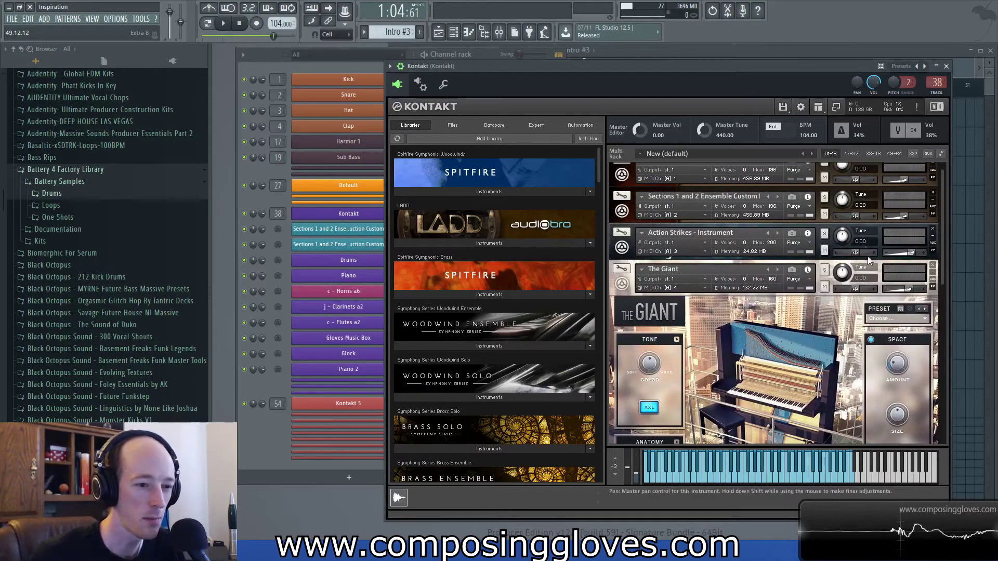
pyautogui.click(622, 282)
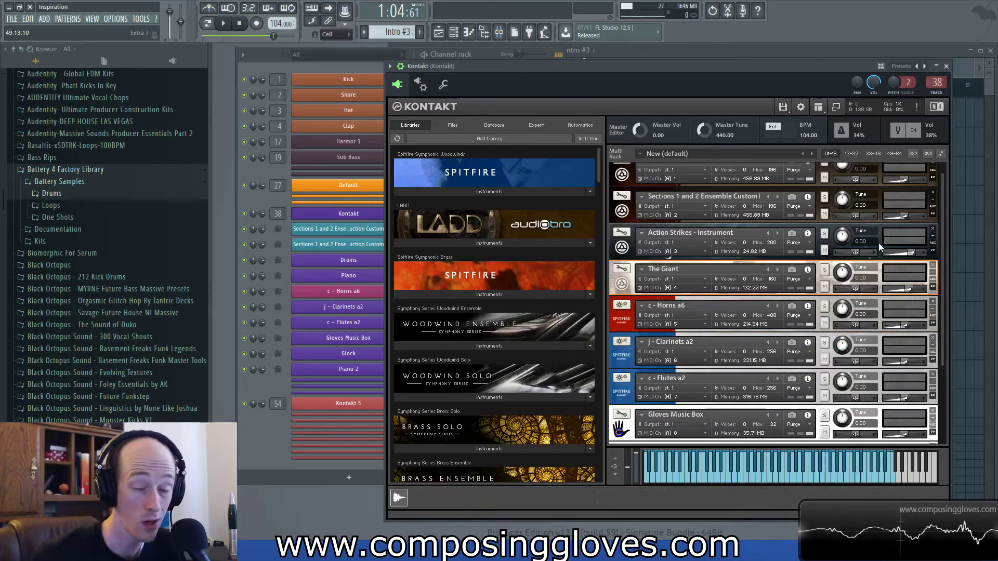
# Review the complete instrument list in Kontakt's rack and reposition the plugin window over the channel rack.
pyautogui.scroll(1, 942, 308)
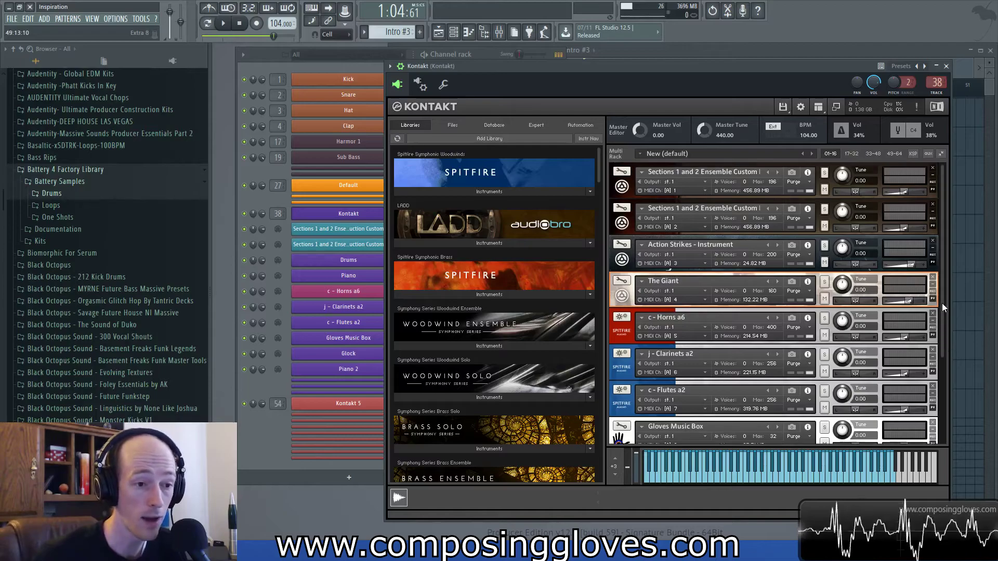
pyautogui.moveTo(940, 338); pyautogui.dragTo(939, 396)
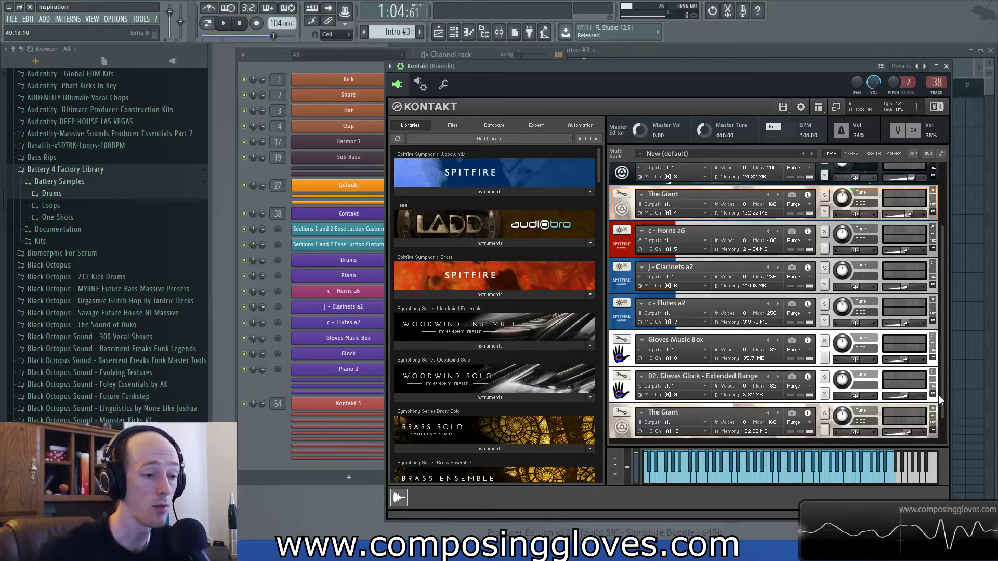
pyautogui.moveTo(939, 395); pyautogui.dragTo(947, 307)
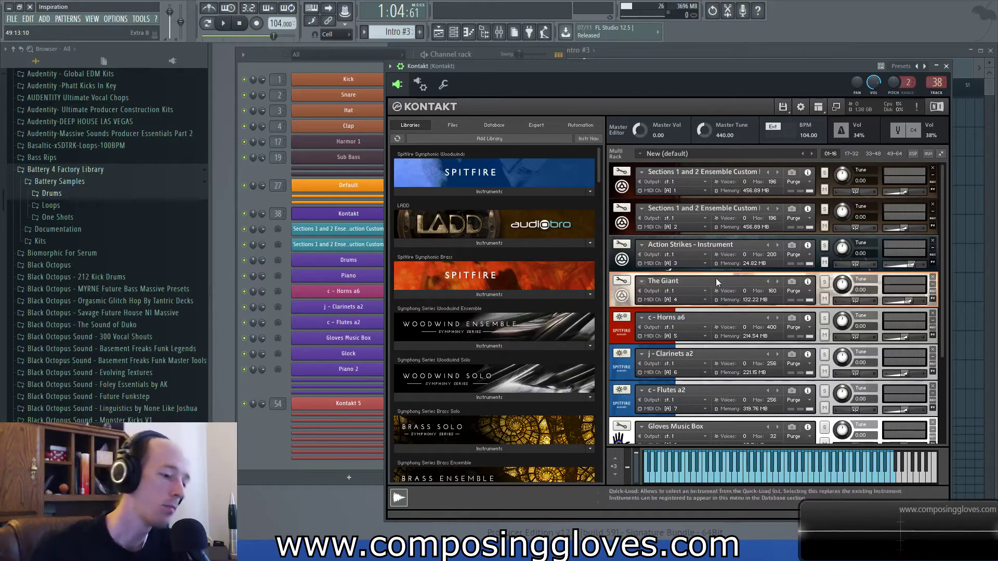
pyautogui.moveTo(725, 69); pyautogui.dragTo(668, 68)
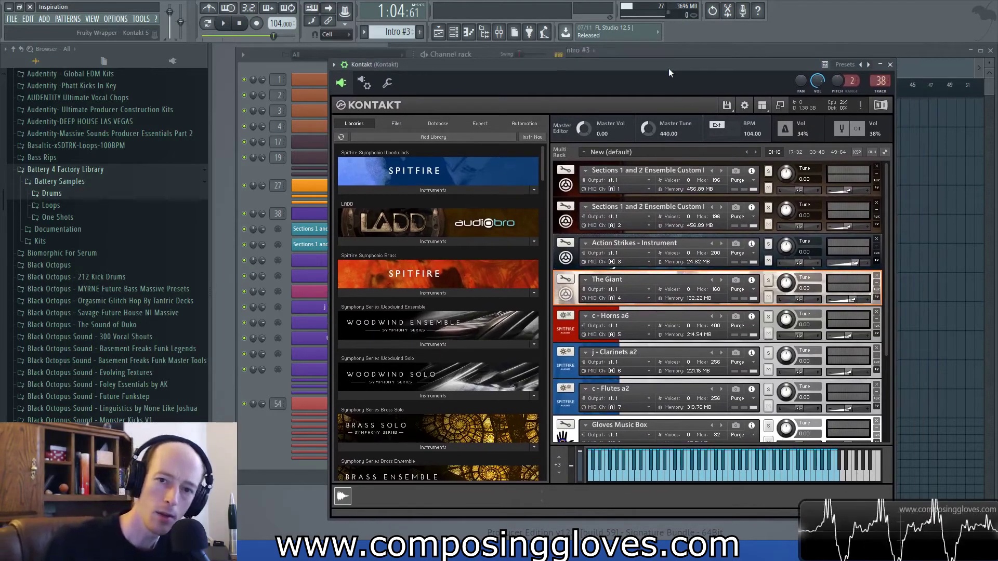